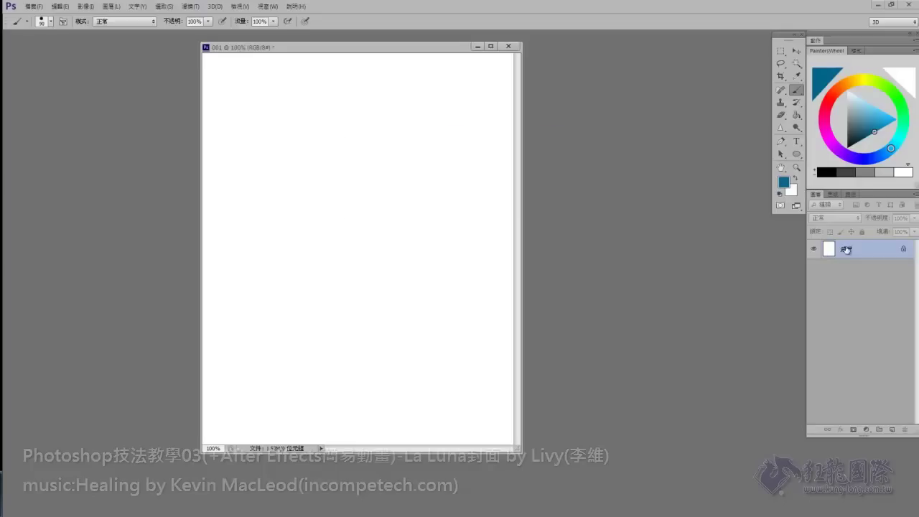
Step: On a new layer with a 1 px brush, sketch the boy's boxy head and the ledge line
left_click(891, 430)
right_click(308, 206)
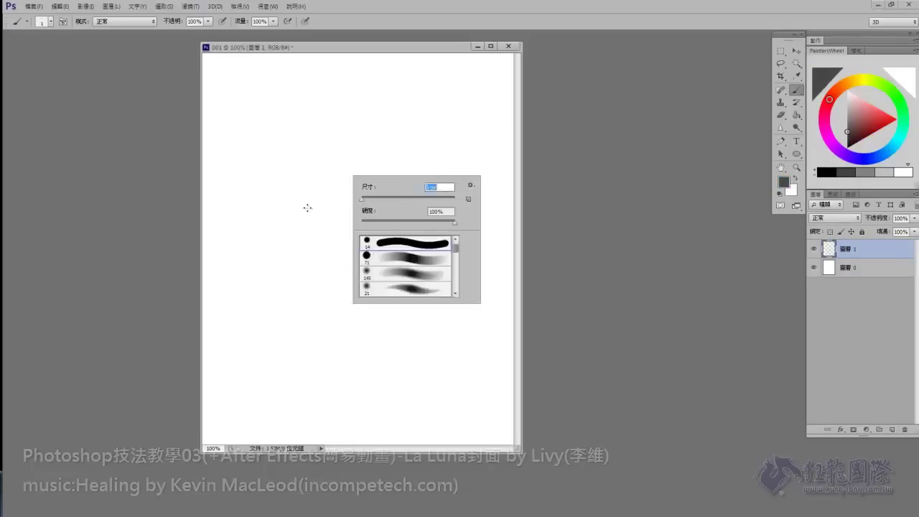
left_click_drag(207, 333, 514, 336)
left_click_drag(291, 237, 291, 330)
mouse_move(294, 234)
left_mouse_down()
mouse_move(417, 334)
mouse_move(384, 337)
left_mouse_up()
mouse_move(277, 259)
left_mouse_down()
mouse_move(424, 255)
mouse_move(439, 264)
left_mouse_up()
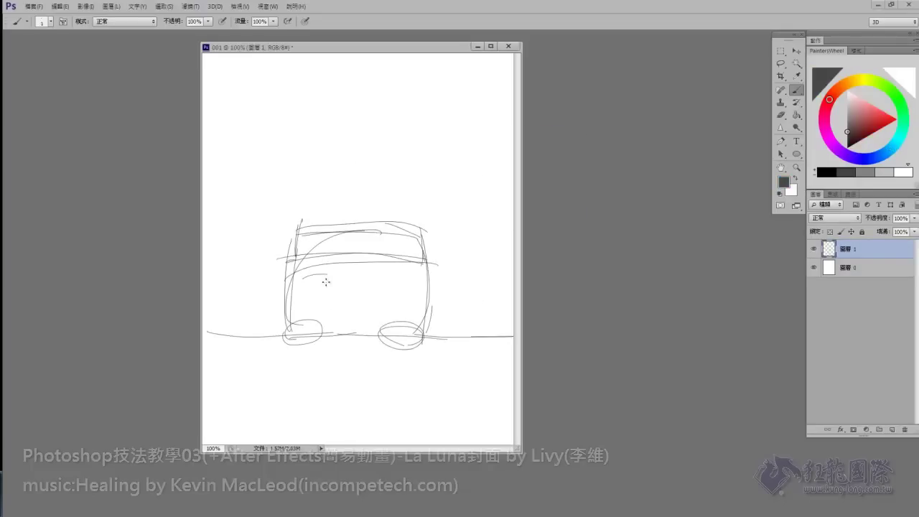
Step: Sketch the hands, cap band, eyes, ears and fingers, and darken the ledge line under them
left_click_drag(309, 287, 311, 290)
left_click_drag(380, 291, 381, 293)
left_click_drag(287, 244, 429, 248)
left_click_drag(424, 242, 425, 295)
left_click_drag(431, 312, 425, 339)
left_click_drag(284, 307, 293, 335)
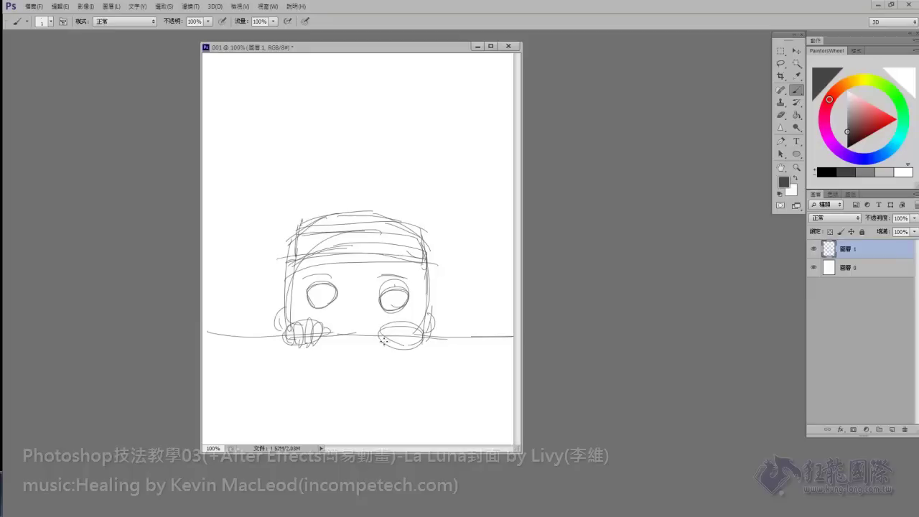
left_click_drag(384, 342, 417, 338)
left_click_drag(323, 335, 434, 335)
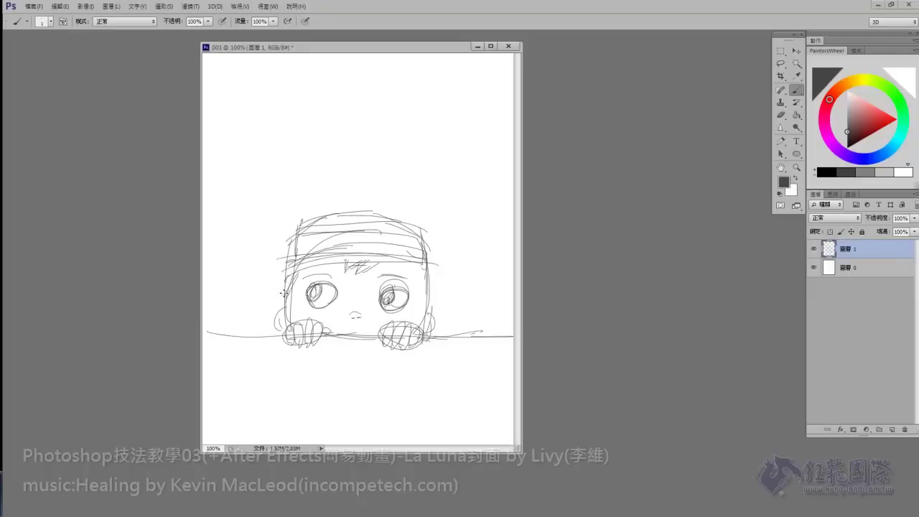
Step: Sketch a long window above the boy, divided by four vertical lines
left_click_drag(234, 147, 477, 140)
left_click_drag(244, 85, 509, 74)
left_click_drag(243, 86, 230, 152)
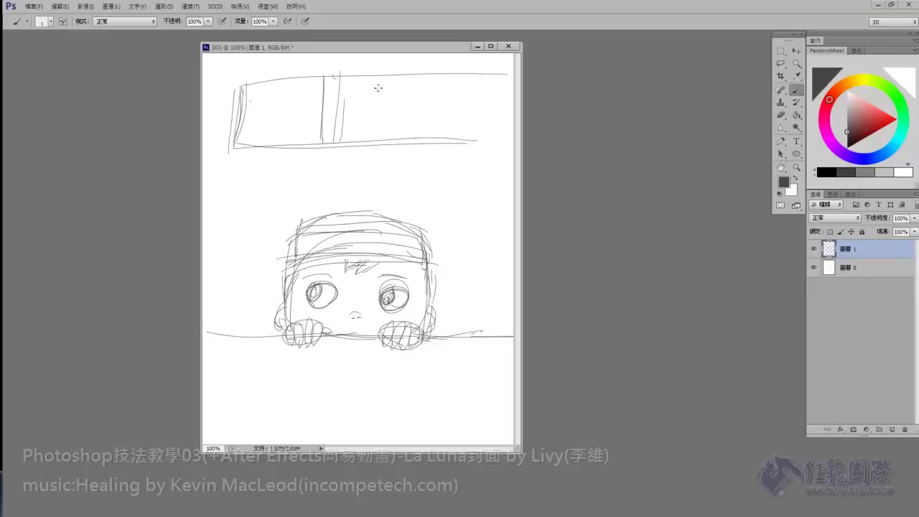
left_click_drag(384, 74, 382, 142)
left_click_drag(426, 72, 422, 143)
left_click_drag(467, 73, 465, 141)
left_click_drag(501, 70, 497, 151)
left_click_drag(473, 148, 328, 153)
Step: Marquee-select the boy and ledge sketch and nudge it lower on the page
left_click(780, 51)
left_click_drag(204, 189, 515, 440)
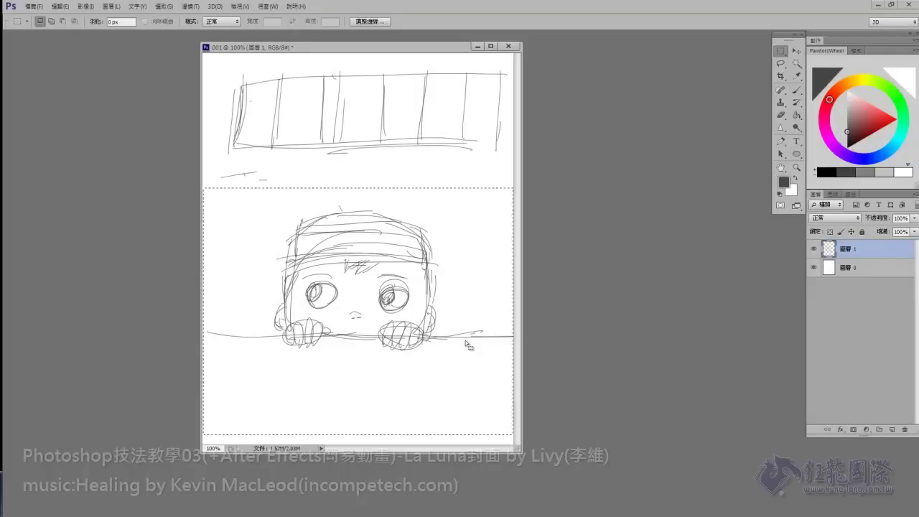
left_click_drag(359, 301, 360, 335)
key("ctrl+d")
Step: Sketch extra strokes along the ledge's lower edge and right end
key("b")
left_click_drag(208, 365, 295, 366)
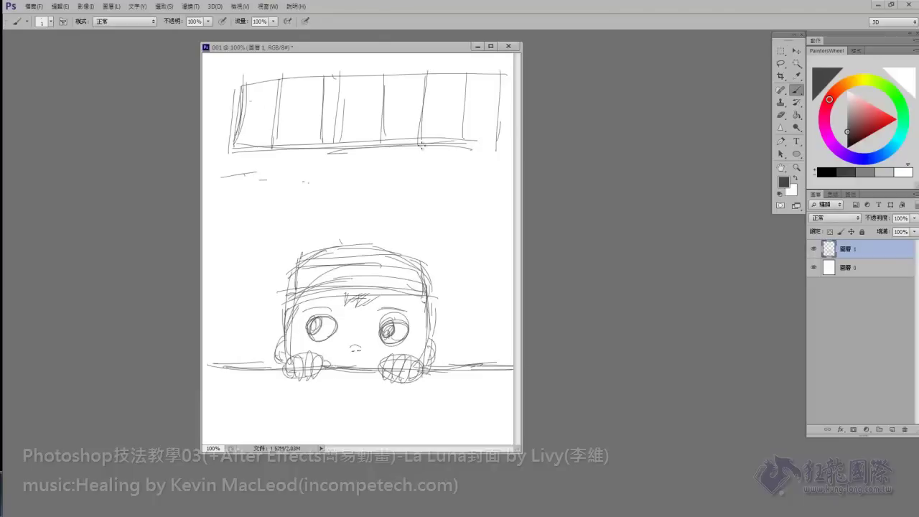
left_click_drag(209, 385, 355, 394)
left_click_drag(211, 392, 514, 400)
left_click_drag(425, 396, 514, 385)
left_click_drag(419, 366, 514, 359)
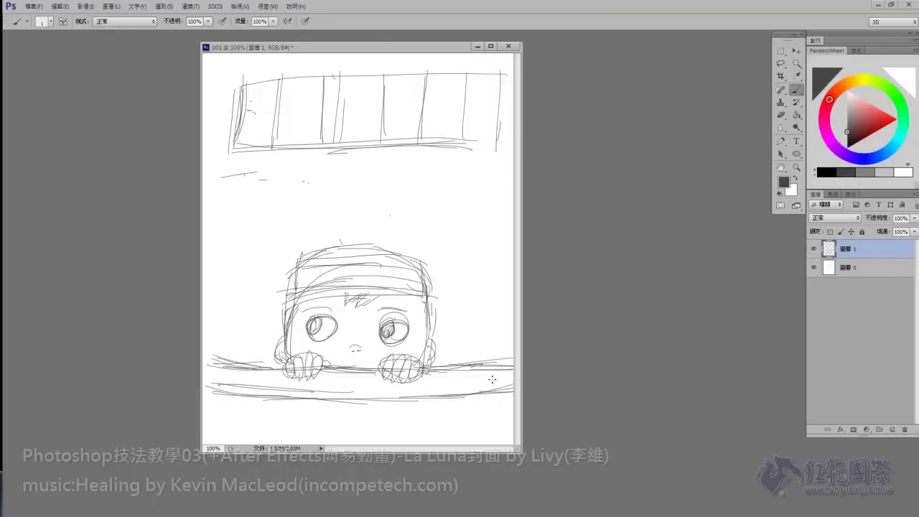
Step: Enlarge the brush slightly and darken the ledge lines below the hands
right_click(384, 300)
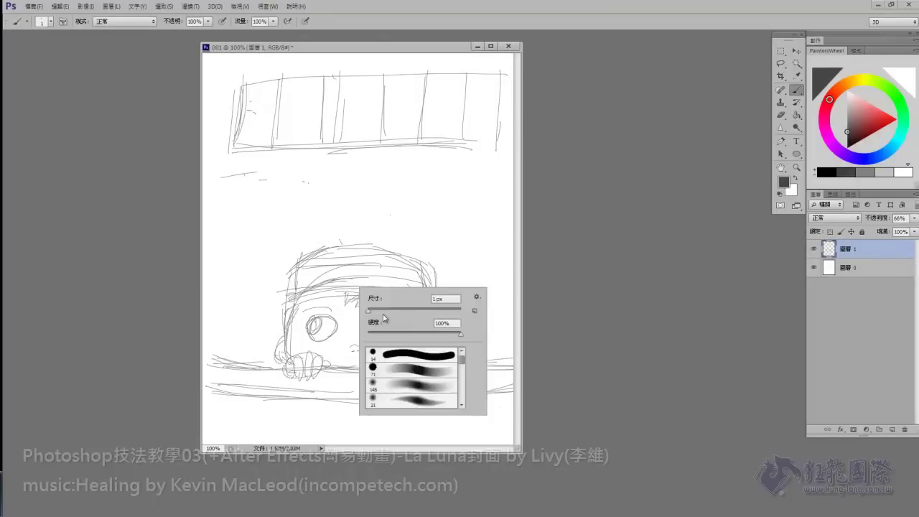
left_click_drag(367, 263, 377, 262)
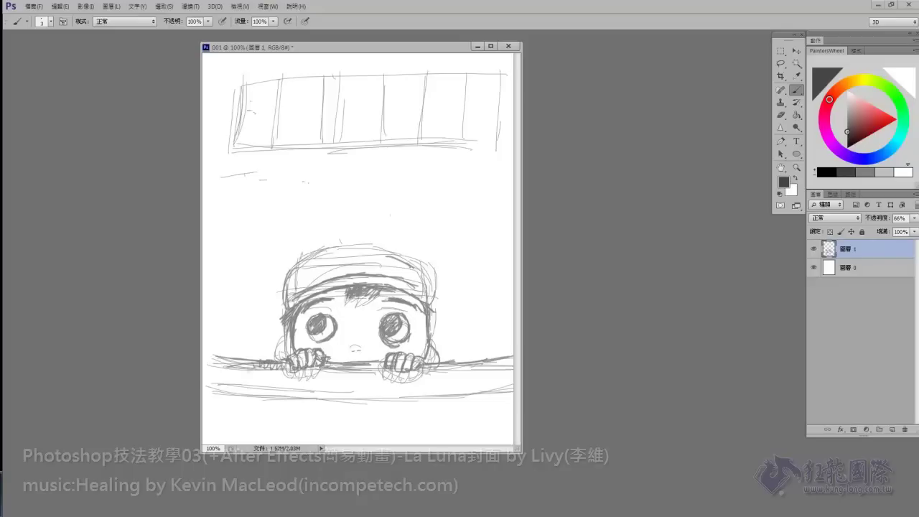
left_click_drag(227, 369, 363, 366)
left_click_drag(221, 388, 388, 400)
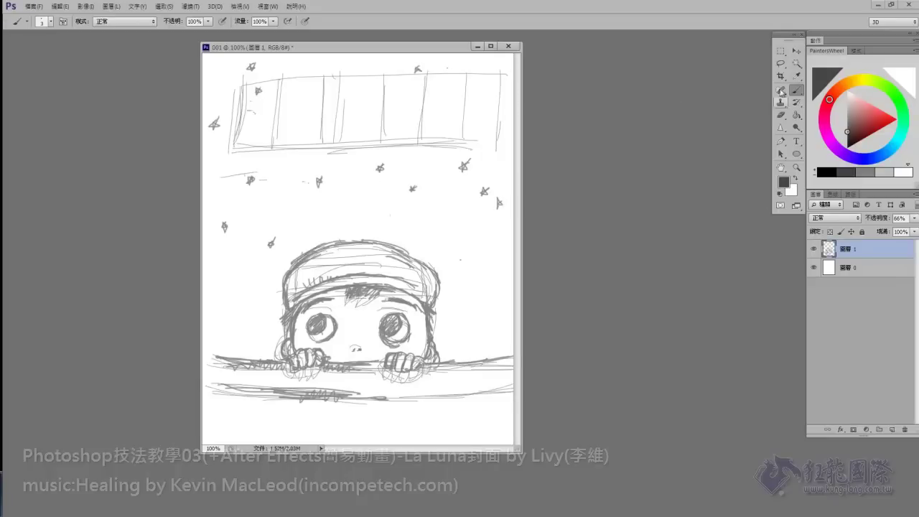
Step: Lasso-select the ledge strokes and move them up slightly
key("l")
mouse_move(329, 356)
left_mouse_down()
mouse_move(540, 367)
mouse_move(460, 359)
mouse_move(460, 341)
left_mouse_up()
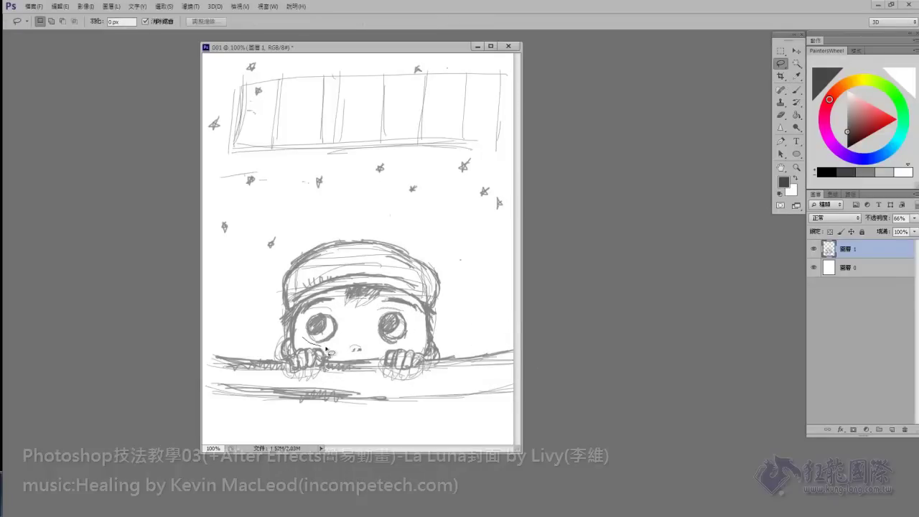
left_click_drag(327, 350, 316, 320)
key("ctrl+d")
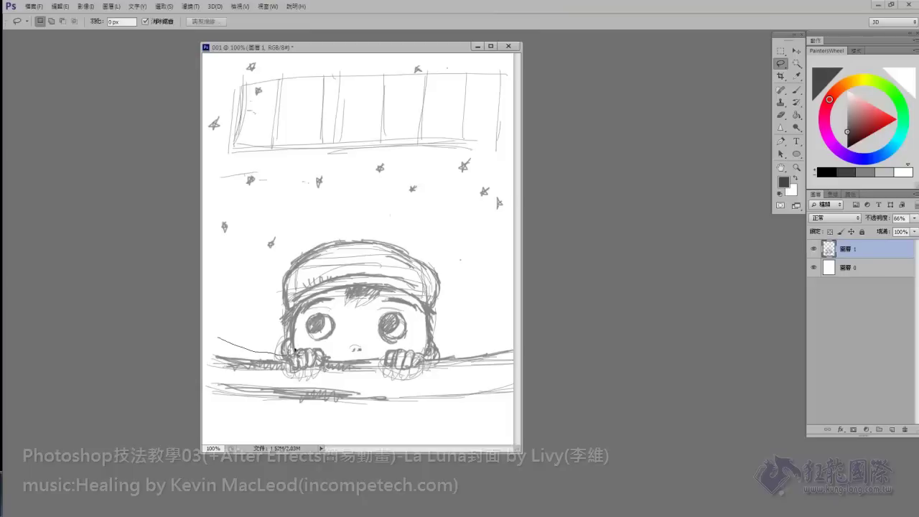
left_click_drag(295, 350, 212, 391)
left_click_drag(380, 410, 380, 404)
key("ctrl+d")
key("b")
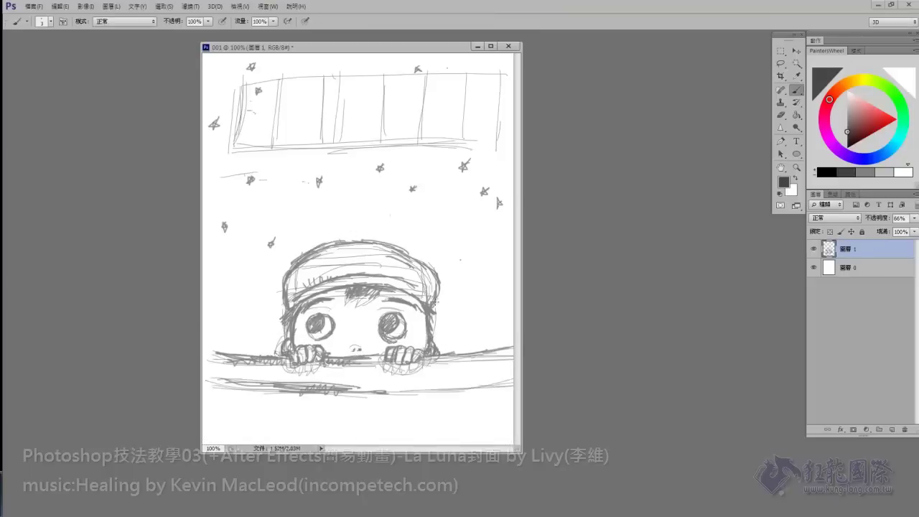
Step: Lasso the cap strokes and reshape them with a warp transform
key("l")
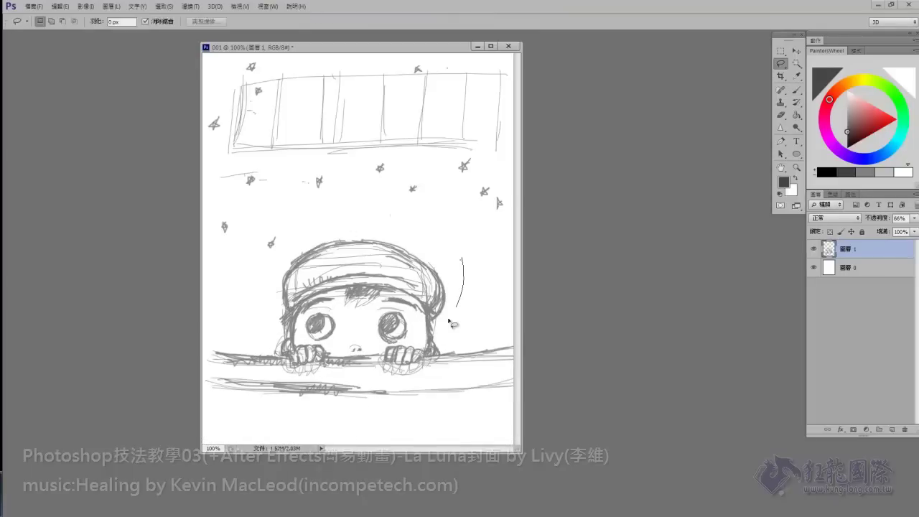
left_click_drag(244, 321, 248, 324)
key("ctrl+t")
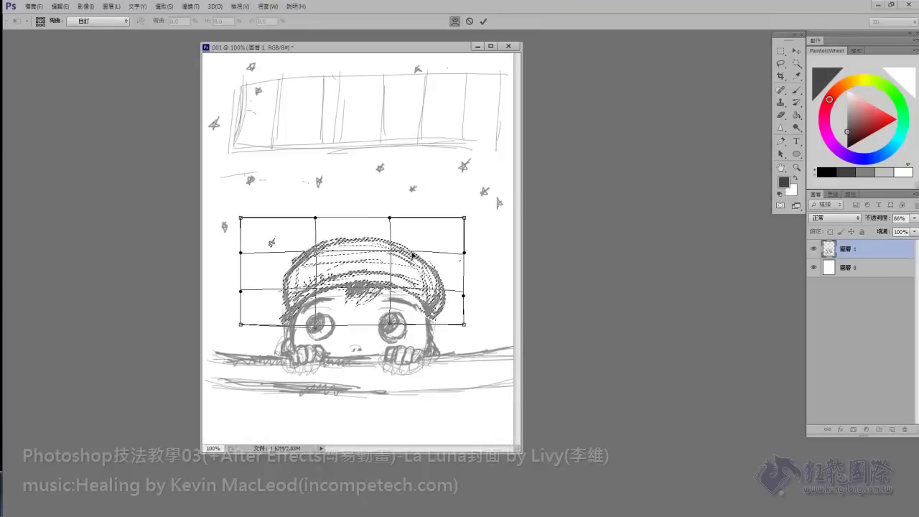
key("Return")
key("ctrl+d")
Step: Delete a stray arc and reposition the star groups above the boy
left_click_drag(259, 180, 219, 215)
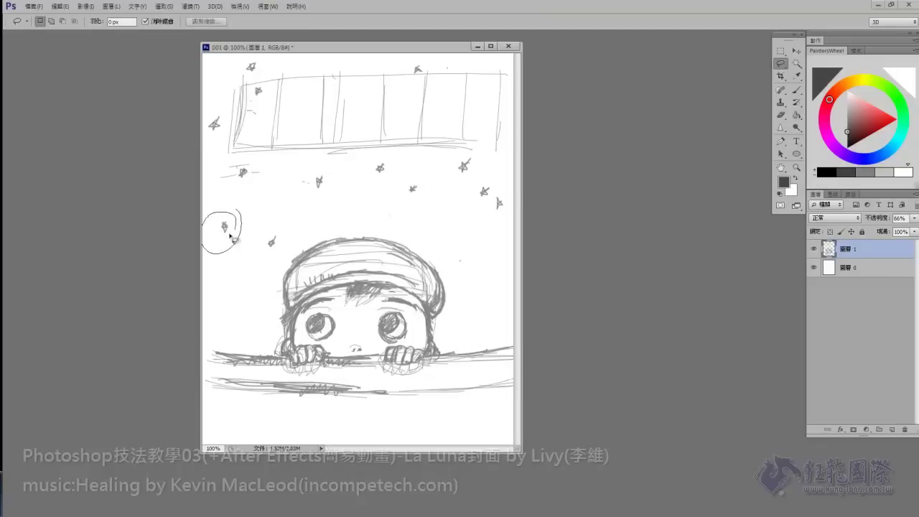
key("Delete")
left_click_drag(319, 181, 302, 172)
left_click_drag(380, 168, 368, 162)
left_click_drag(463, 168, 446, 162)
mouse_move(478, 184)
left_mouse_down()
mouse_move(499, 199)
mouse_move(500, 187)
left_mouse_up()
mouse_move(418, 69)
left_mouse_down()
mouse_move(405, 61)
mouse_move(453, 68)
left_mouse_up()
Step: Delete another stray arc and shift the boy, hands and ledge drawing slightly up
left_click_drag(269, 99, 284, 139)
key("Delete")
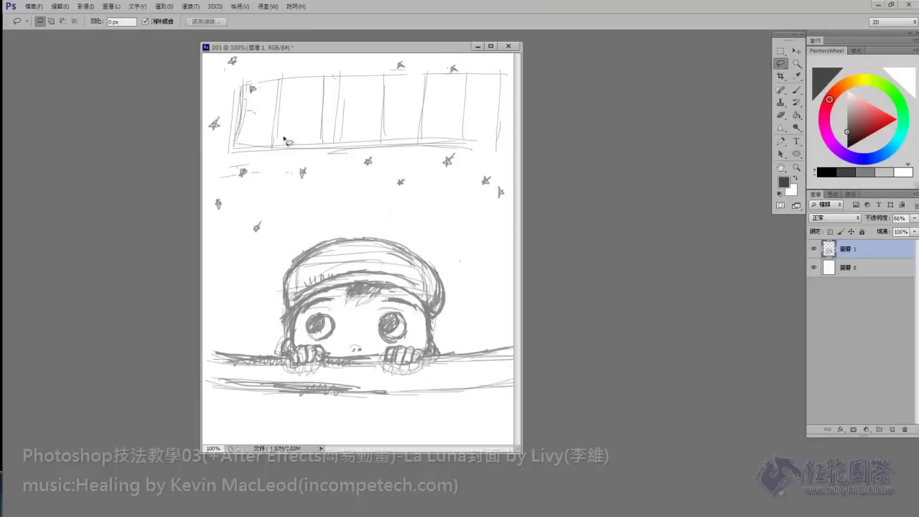
left_click_drag(219, 215, 215, 424)
left_click_drag(260, 211, 258, 204)
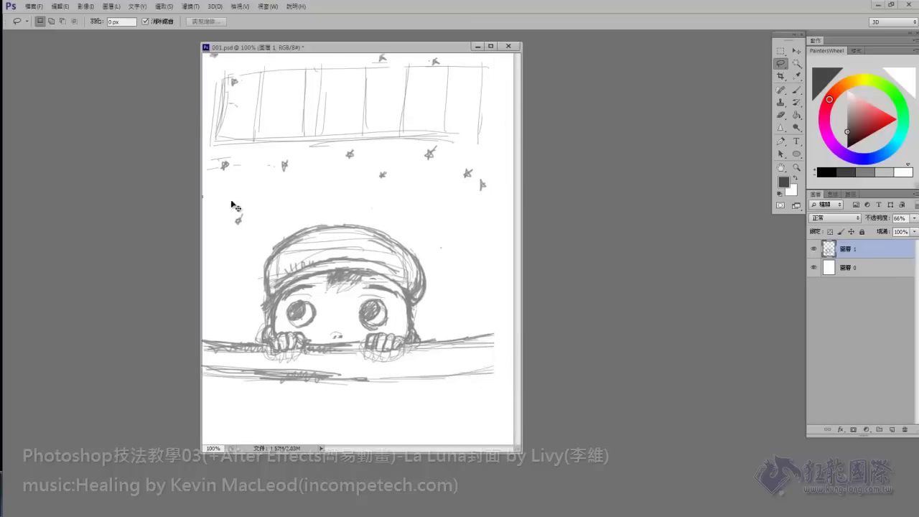
key("ctrl+d")
Step: Fade the sketch layer to 48% opacity and fill a new layer beneath it with navy
key("4")
key("8")
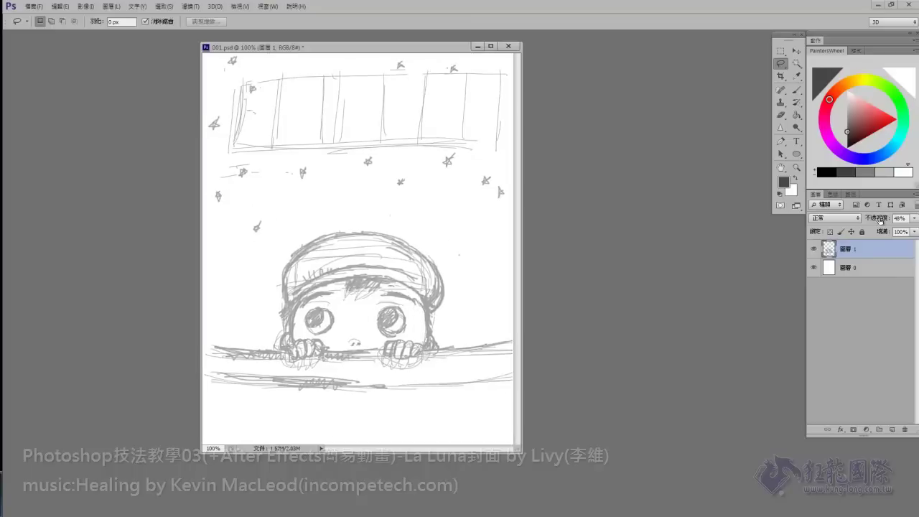
left_click(892, 430)
key("g")
left_click(871, 158)
left_click(862, 139)
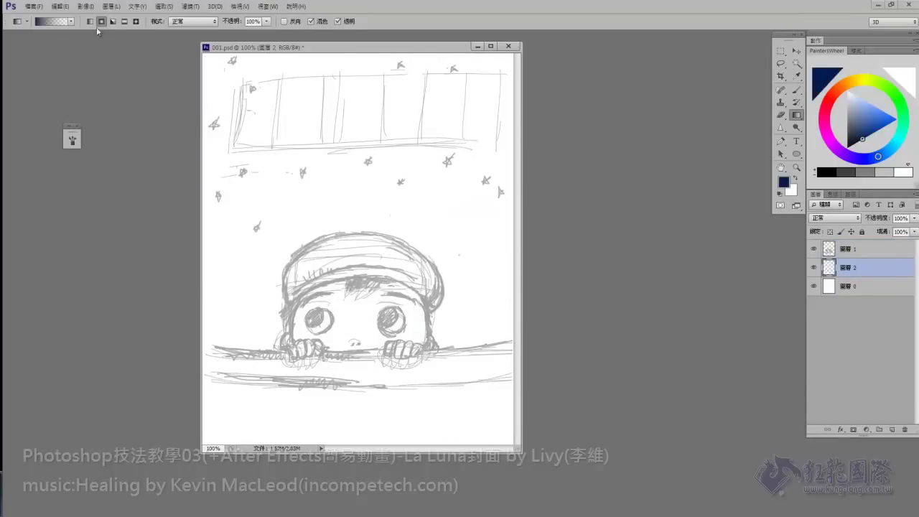
key("alt+BackSpace")
Step: Draw a navy-to-light-blue gradient up the sky layer and set the sketch layer to Multiply
left_click(867, 124)
left_click_drag(370, 424, 370, 79)
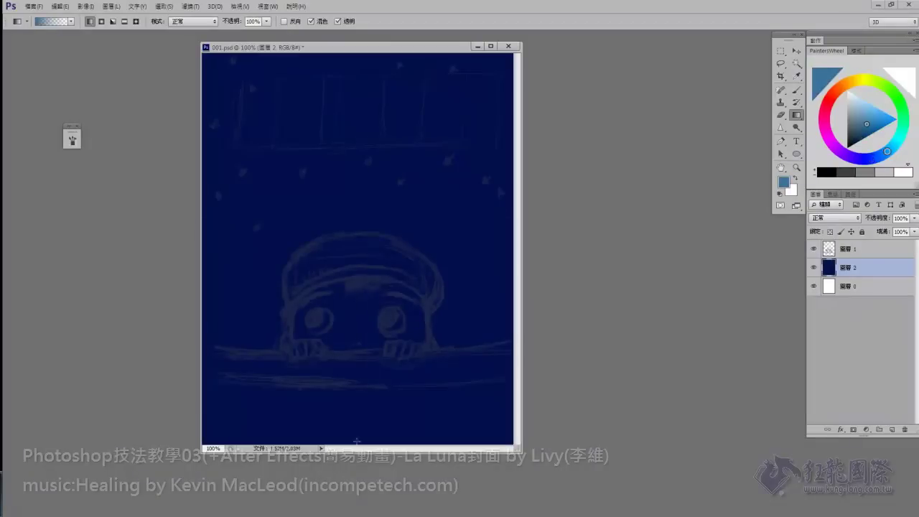
left_click(847, 248)
left_click(835, 218)
left_click(833, 45)
Step: Paint a soft radial glow on the sky using a Screen gradient at 29%
left_click(849, 273)
left_click(101, 22)
left_click(194, 22)
left_click(194, 134)
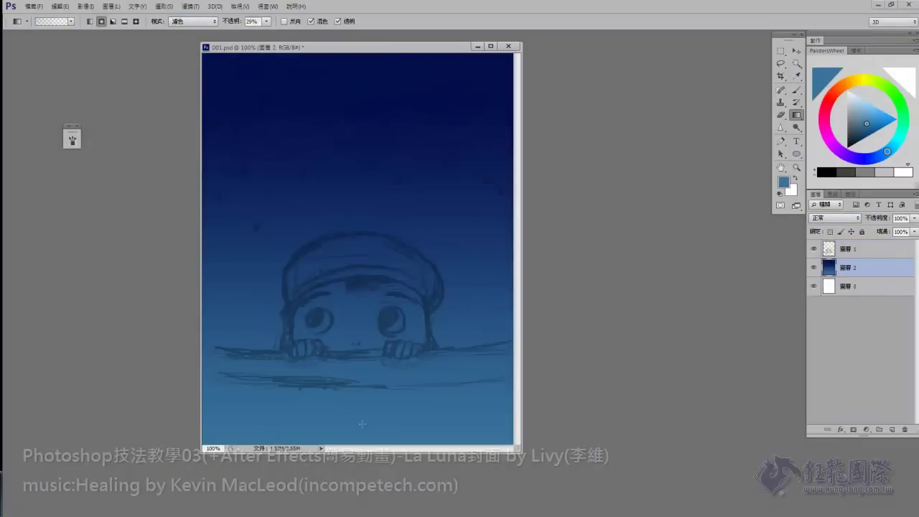
type("29")
left_click_drag(357, 403, 358, 163)
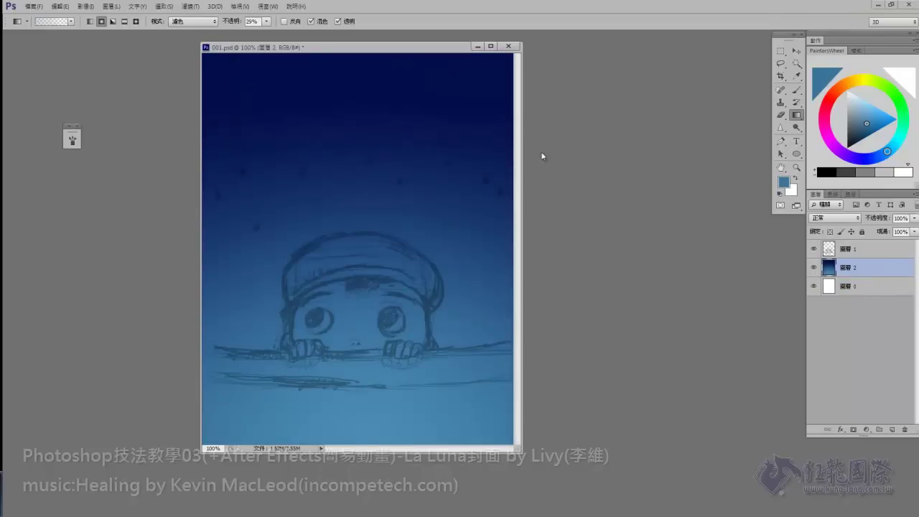
Step: In full-screen view, draw a curved Pen path along the ledge
key("f")
key("p")
left_click(265, 335)
left_click(427, 348)
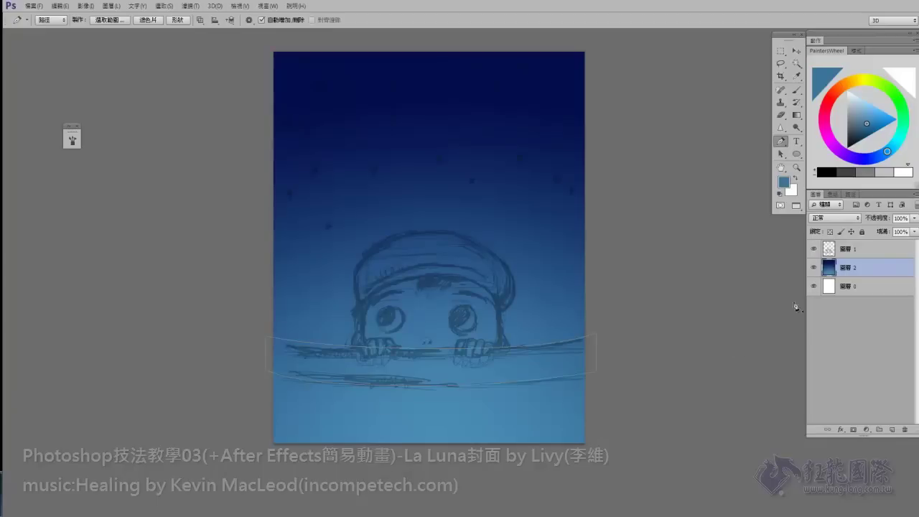
Step: On a new layer, fill the ledge path selection with a brown-red band
key("ctrl+shift+alt+n")
key("ctrl+Return")
key("b")
left_click(830, 97)
left_click(869, 135)
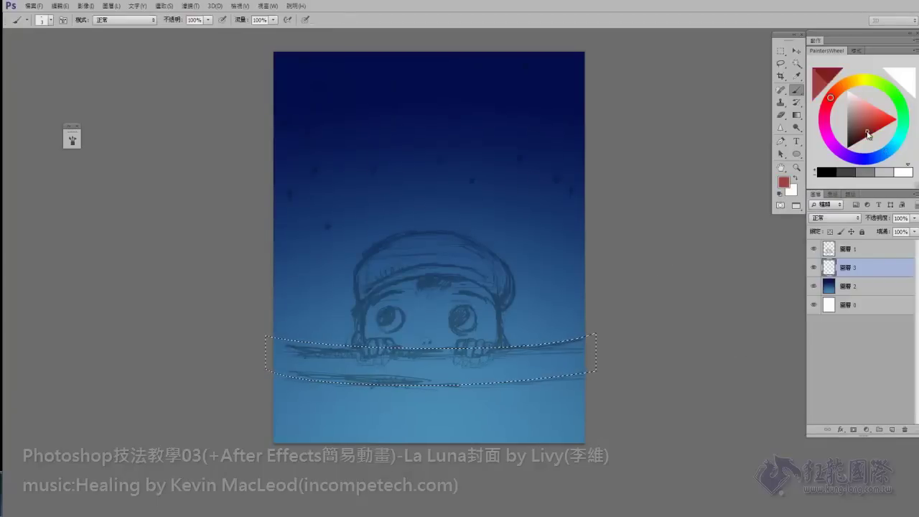
key("alt+BackSpace")
key("ctrl+d")
Step: On another new layer, fill the boat body below the curve with brown and add a drop shadow
key("ctrl+shift+alt+n")
key("l")
key("alt+BackSpace")
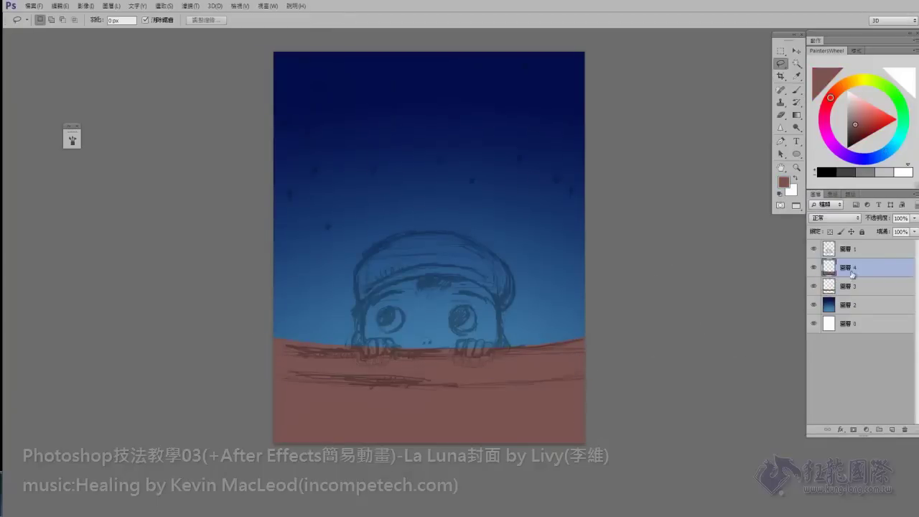
left_click(840, 429)
left_click(859, 406)
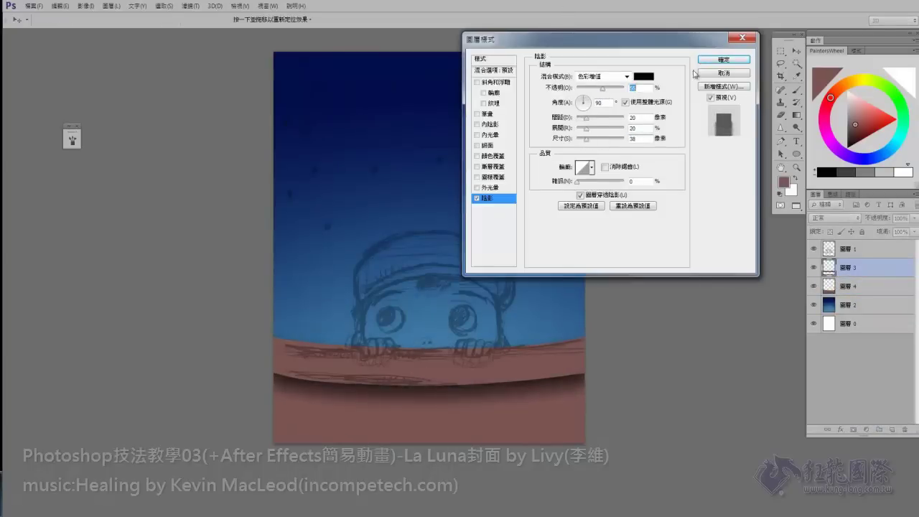
left_click(725, 59)
left_click(814, 249)
Step: Paint dark navy water with light blue wave strokes along the bottom
left_click(855, 305)
key("b")
right_click(546, 363)
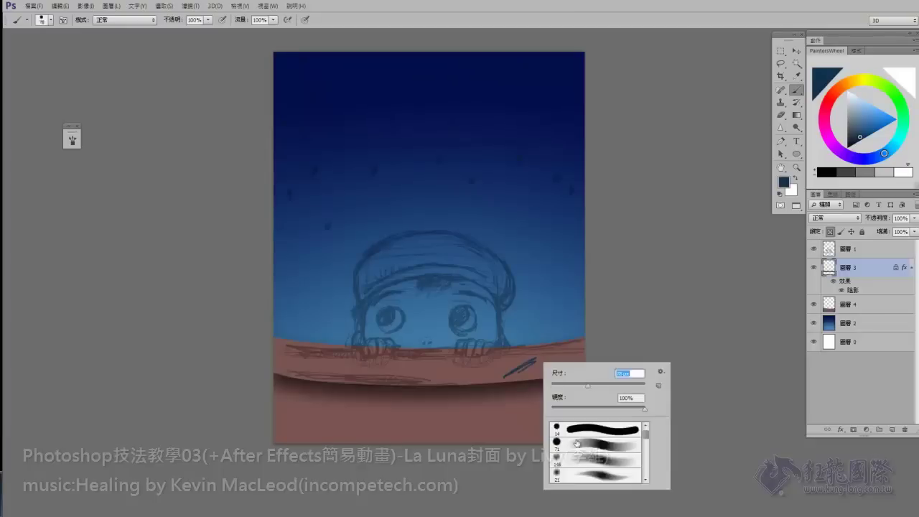
mouse_move(287, 352)
left_mouse_down()
mouse_move(570, 373)
mouse_move(277, 405)
mouse_move(622, 390)
left_mouse_up()
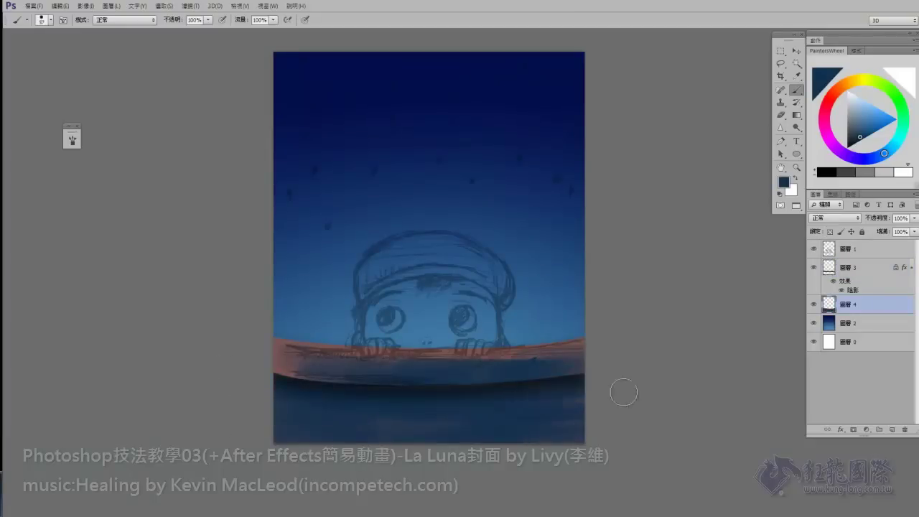
right_click(447, 112)
left_click(420, 334, "alt")
left_click(402, 391, "alt")
mouse_move(280, 431)
left_mouse_down()
mouse_move(551, 435)
mouse_move(273, 424)
left_mouse_up()
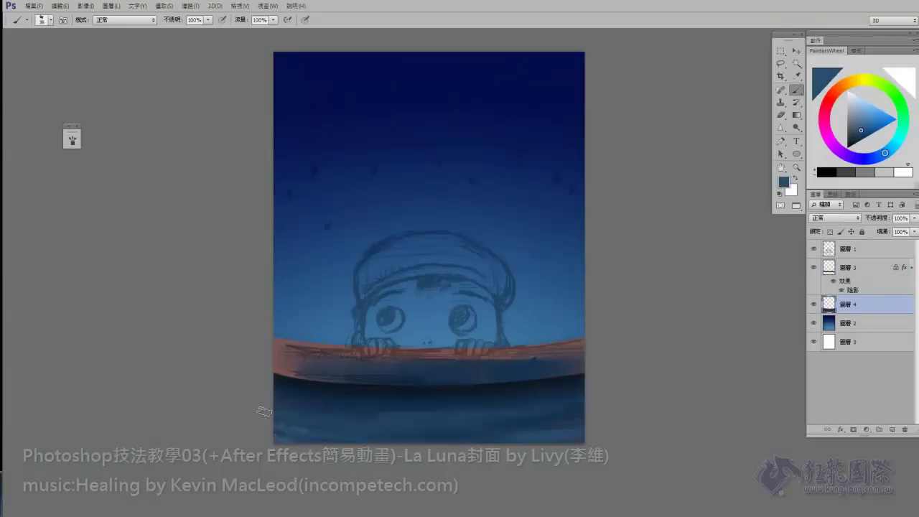
left_click_drag(431, 423, 341, 381)
left_click_drag(560, 427, 398, 415)
Step: Repaint the boat rim purple-blue at 40% opacity, then add a new empty layer
key("alt+bracketright")
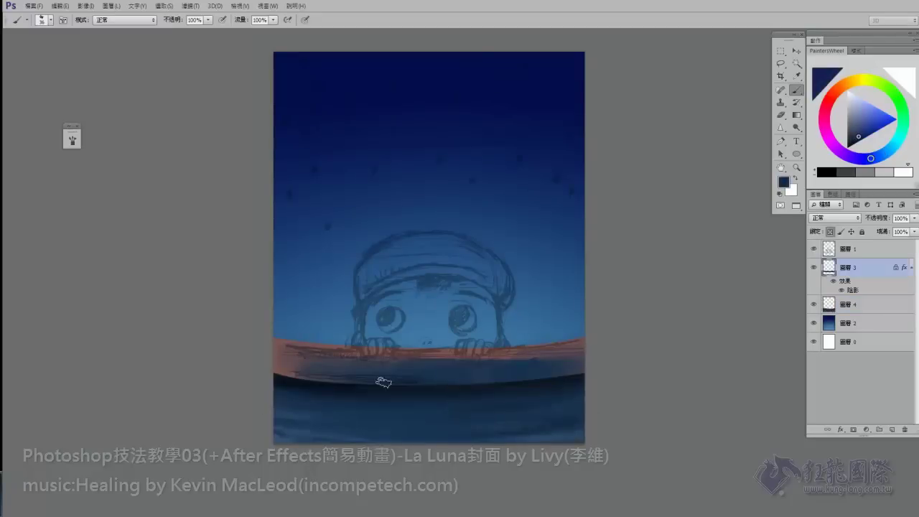
mouse_move(380, 376)
left_mouse_down()
mouse_move(273, 363)
mouse_move(402, 388)
left_mouse_up()
left_click(402, 388, "alt")
key("4")
left_click_drag(297, 349, 509, 349)
left_click(336, 385, "alt")
left_click(341, 367, "alt")
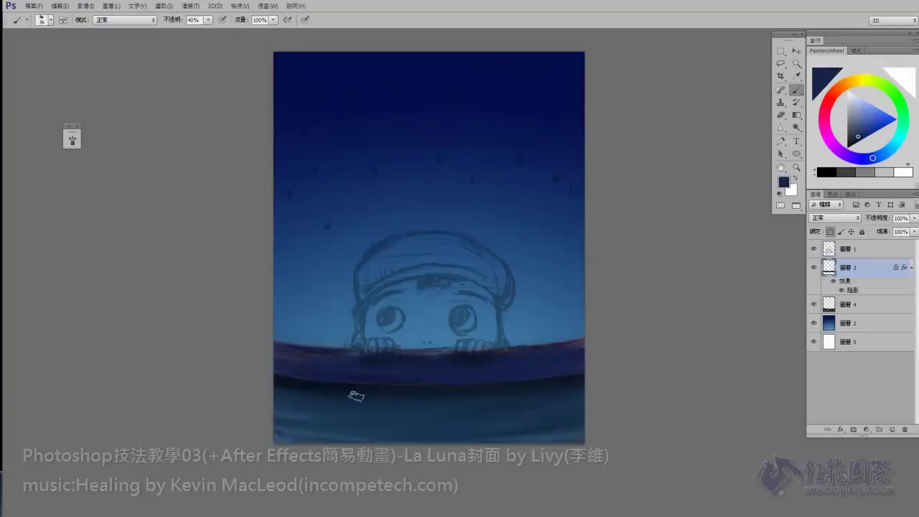
key("0")
key("ctrl+shift+alt+n")
key("ctrl+plus")
Step: Move the new layer below the boat layer and choose a reddish-brown skin colour
left_click_drag(527, 239, 519, 214)
left_click_drag(318, 230, 288, 328)
key("ctrl+z")
key("ctrl+bracketleft")
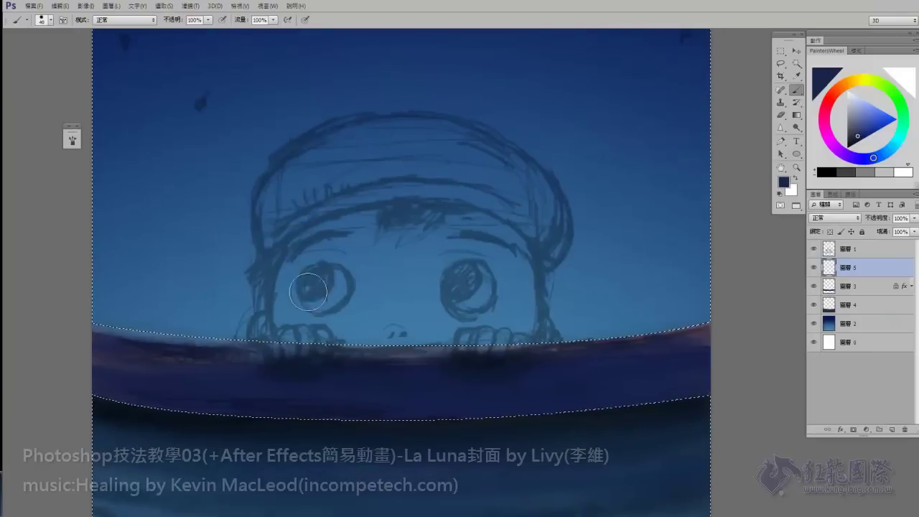
left_click(371, 356, "alt")
left_click_drag(371, 355, 424, 337)
Step: Outline the boy's face with a Pen path and fill it with flat reddish-brown
key("p")
left_click_drag(292, 377, 307, 400)
left_click_drag(514, 373, 528, 338)
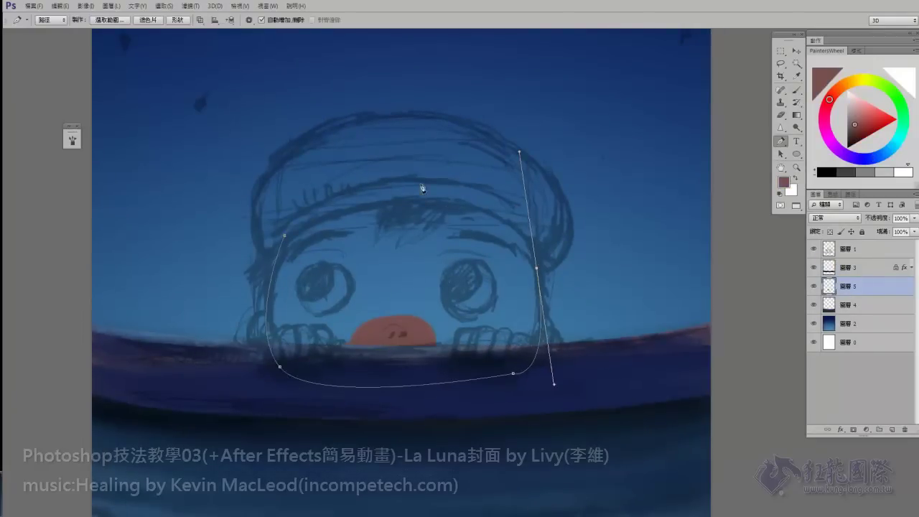
left_click_drag(427, 169, 388, 169)
key("ctrl+Return")
key("alt+BackSpace")
key("ctrl+d")
Step: On new Layer 6, outline the cap with a Pen path and fill it orange-tan
key("ctrl+shift+alt+n")
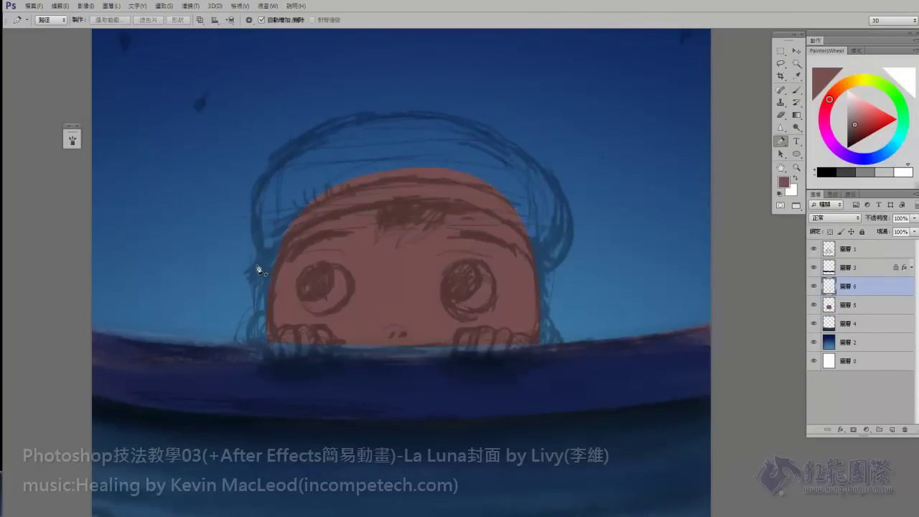
left_click(262, 261)
left_click_drag(428, 200, 479, 210)
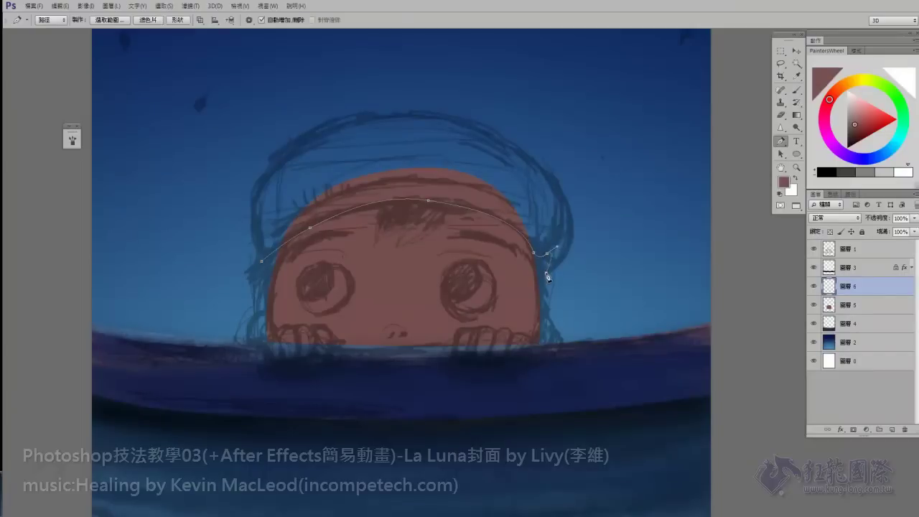
left_click(535, 255)
left_click_drag(426, 108, 474, 108)
left_click_drag(281, 149, 267, 163)
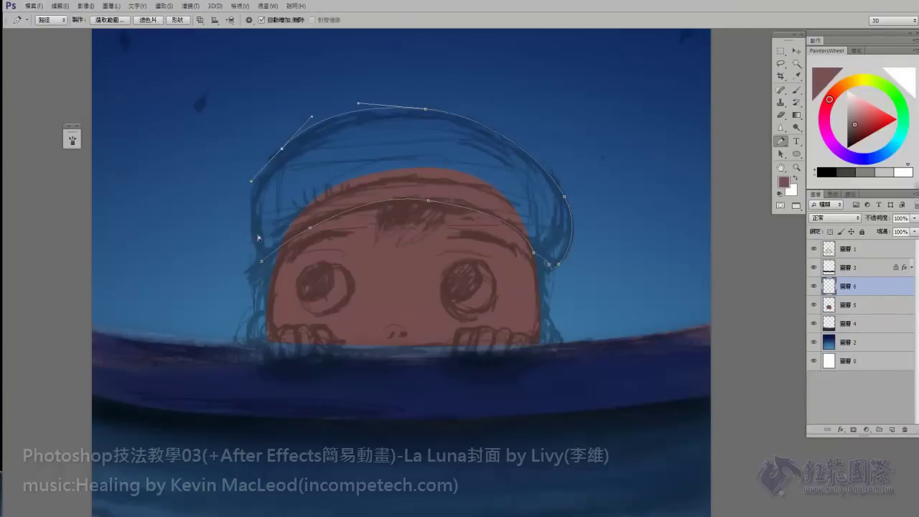
left_click_drag(253, 234, 255, 253)
left_click_drag(259, 271, 264, 282)
left_click(262, 261)
key("ctrl+Return")
key("alt+BackSpace")
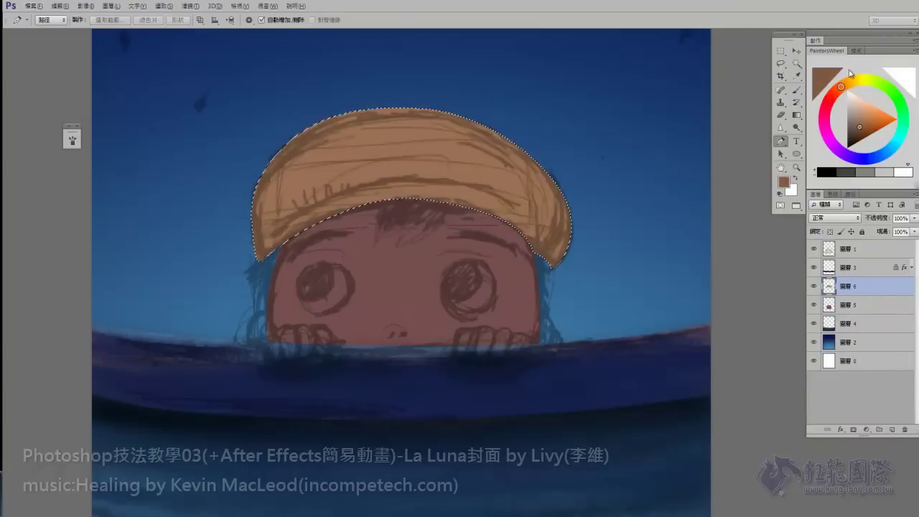
key("ctrl+d")
Step: Review the layers, reselect the face skin layer and return to the Brush
left_click(840, 430)
key("Escape")
scroll(564, 304, "down", 3)
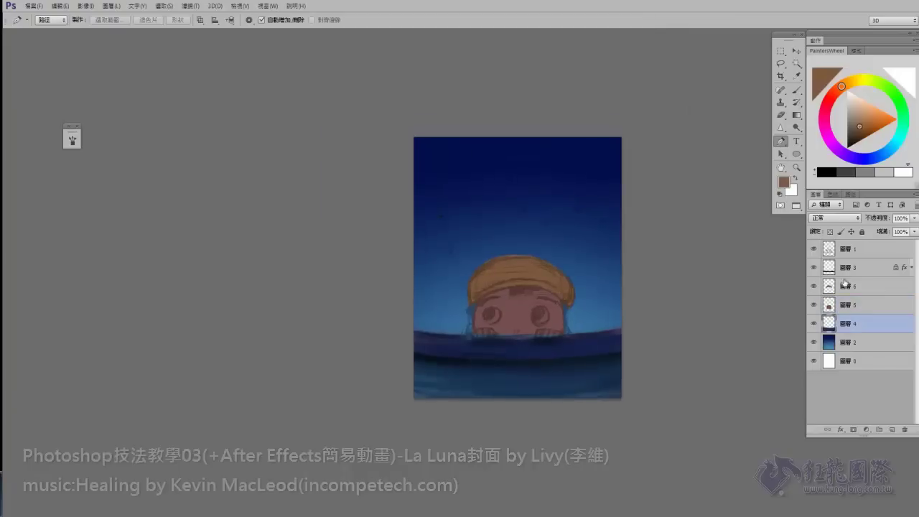
left_click(848, 271)
left_click(846, 305)
key("b")
scroll(517, 288, "up", 4)
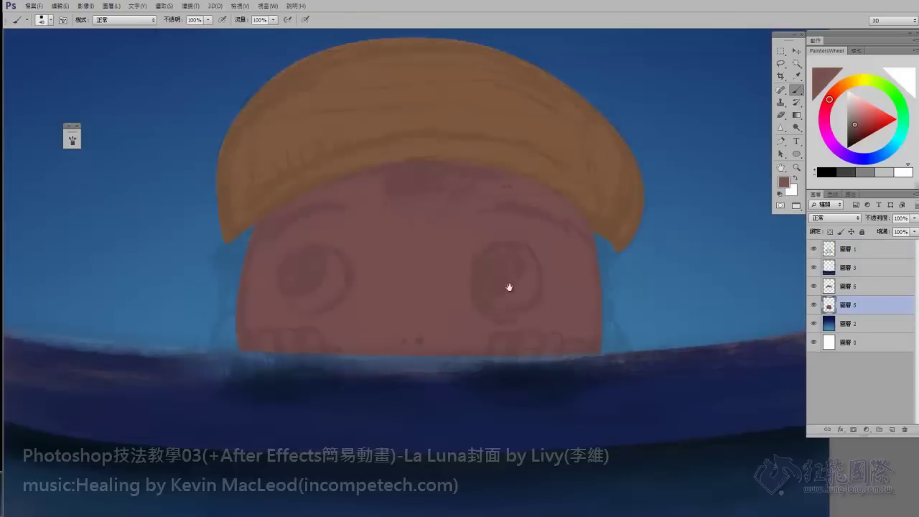
Step: On a new layer, paint dark hair tufts and a forehead fringe, erasing them into shape
key("ctrl+shift+alt+n")
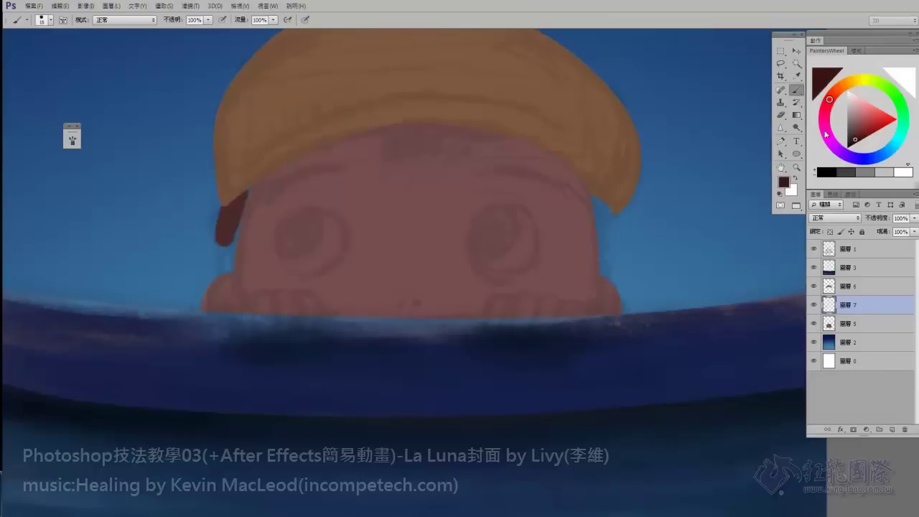
mouse_move(259, 184)
left_mouse_down()
mouse_move(210, 237)
mouse_move(246, 303)
mouse_move(248, 287)
left_mouse_up()
key("e")
key("b")
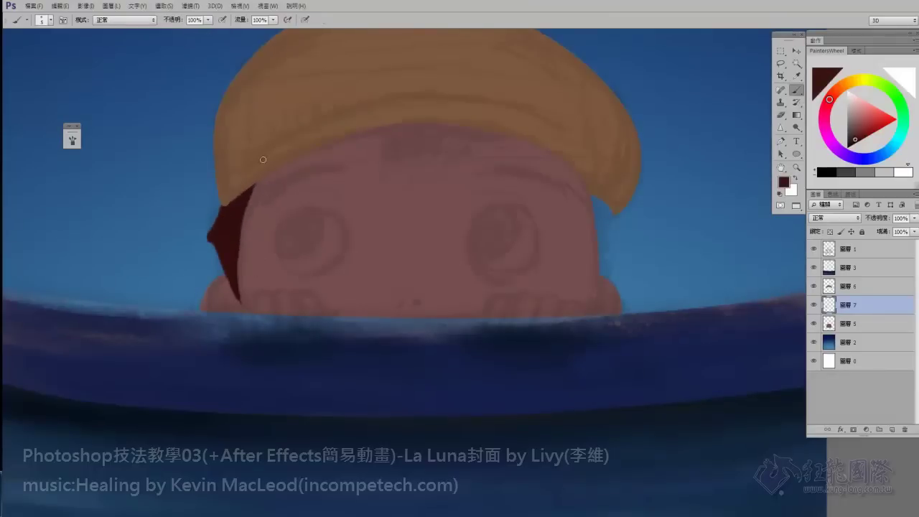
left_click_drag(360, 215, 277, 226)
mouse_move(302, 137)
left_mouse_down()
mouse_move(377, 138)
mouse_move(351, 173)
mouse_move(410, 180)
mouse_move(374, 129)
left_mouse_up()
key("e")
mouse_move(439, 129)
left_mouse_down()
mouse_move(459, 226)
mouse_move(412, 103)
left_mouse_up()
key("b")
Step: On a new layer, paint light grey-white circles for both eye whites
key("ctrl+minus")
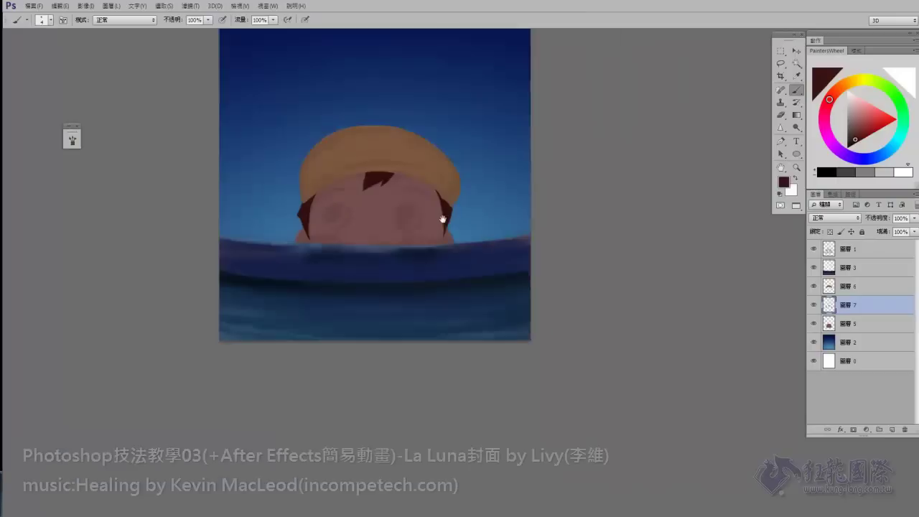
key("ctrl+shift+alt+n")
key("ctrl+plus")
left_click(848, 105)
left_click(392, 232)
key("ctrl+z")
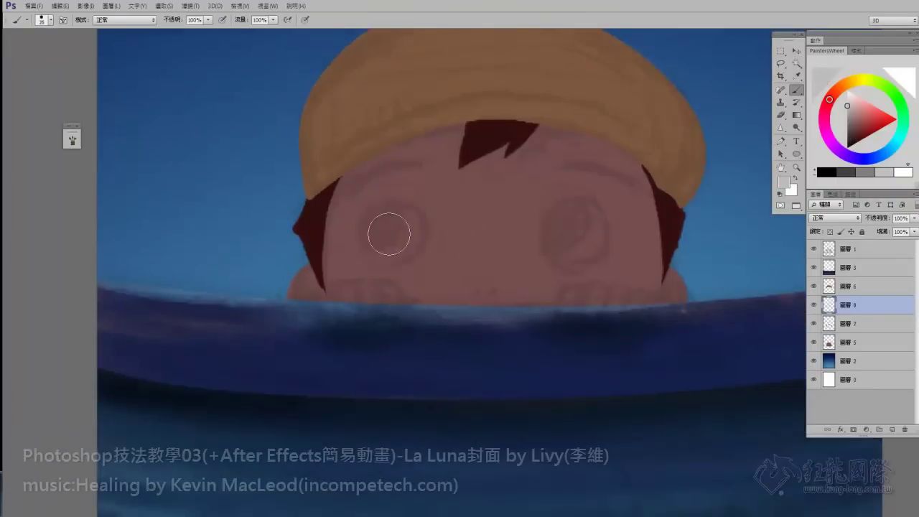
left_click(390, 230)
left_click(575, 232)
key("bracketleft")
key("bracketleft")
key("bracketleft")
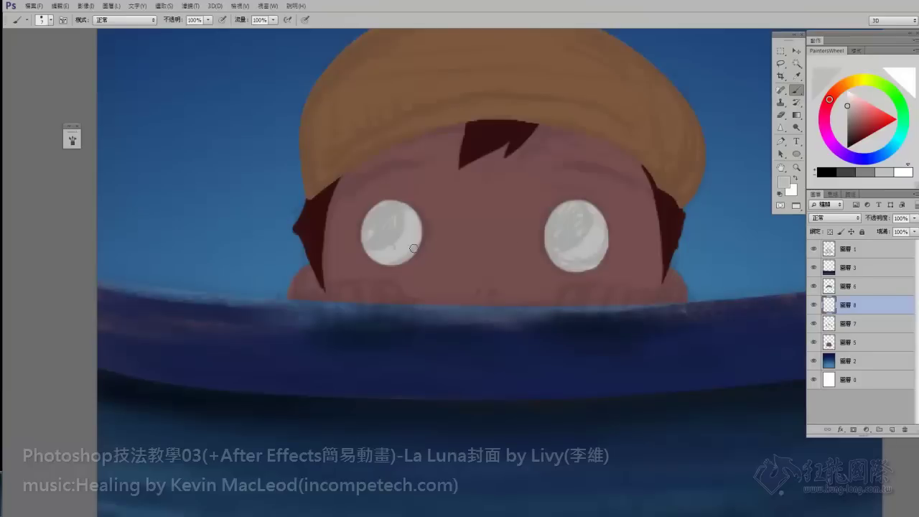
Step: Paint dark blue pupils in both eyes on a layer clipped to the eye whites
key("ctrl+shift+alt+n")
left_click(862, 137)
left_click(384, 220)
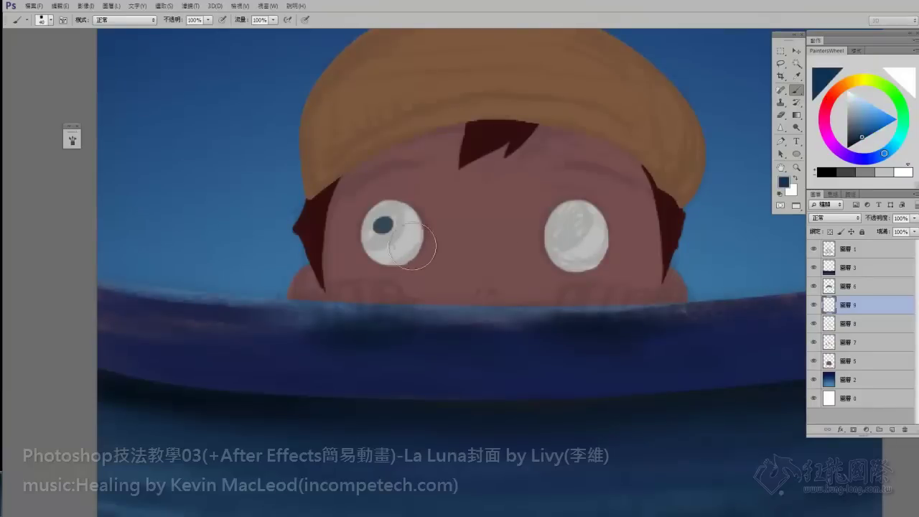
key("bracketright")
key("bracketright")
key("bracketright")
left_click(391, 228)
key("ctrl+alt+g")
left_click_drag(567, 219, 578, 228)
Step: On another clipped layer, darken the pupil centres with navy and dot white highlights
left_click(853, 144)
key("ctrl+shift+alt+n")
key("ctrl+alt+g")
left_click_drag(385, 222, 391, 228)
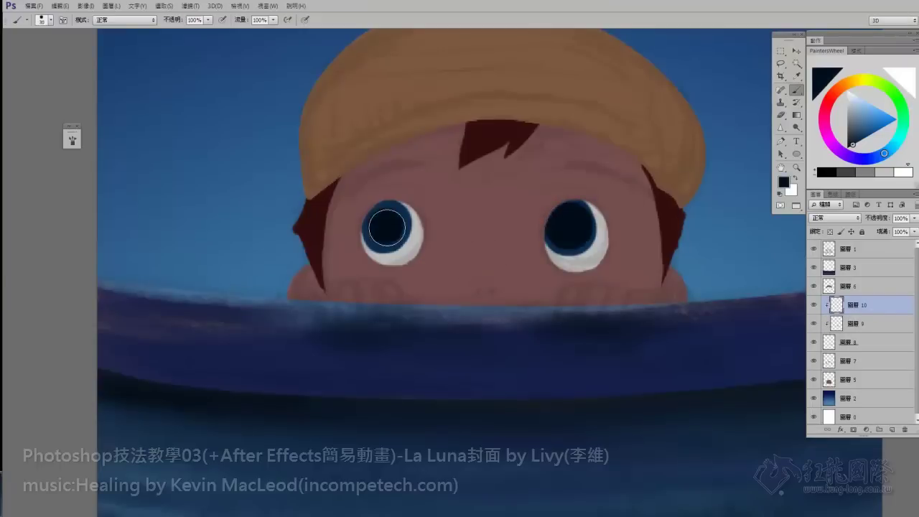
key("bracketleft")
key("bracketleft")
key("bracketleft")
key("x")
left_click(376, 216)
left_click(558, 219)
key("x")
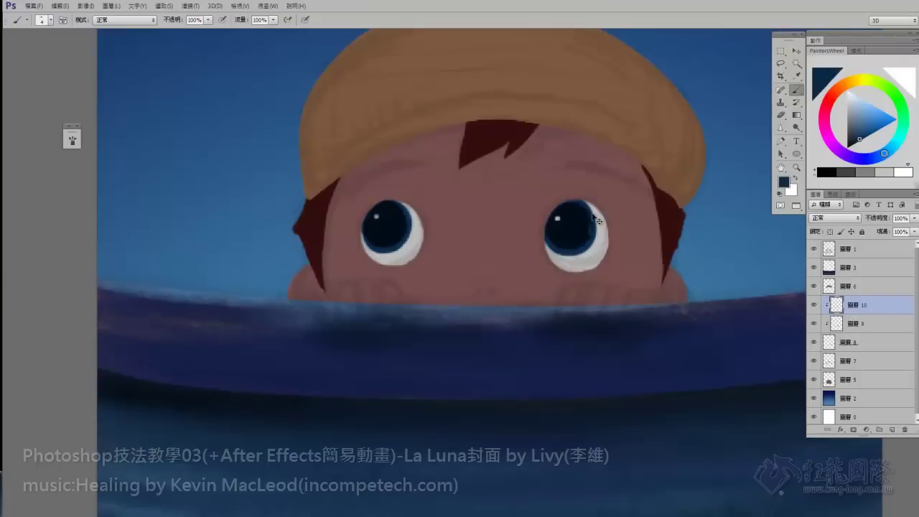
key("alt+bracketright")
left_click(359, 193, "alt")
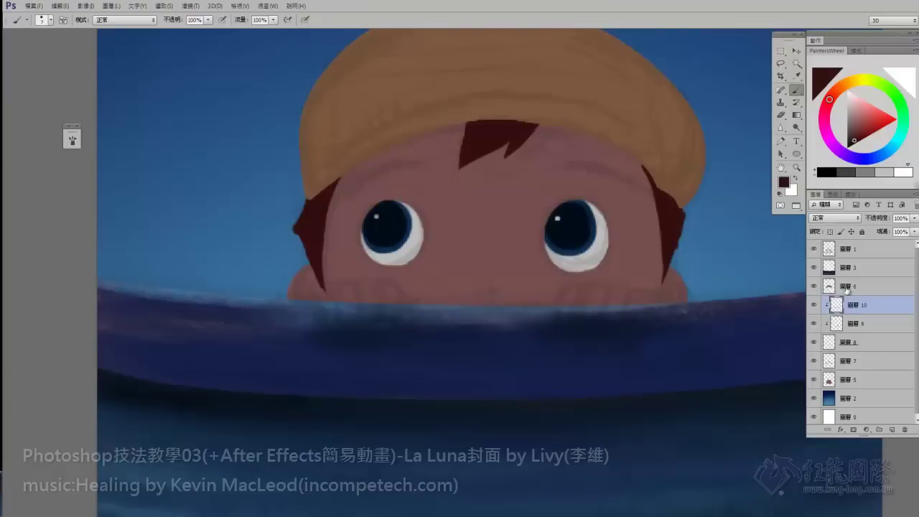
Step: Try painting and trimming eyebrows over both eyes, then undo that attempt
left_click(846, 287)
left_click_drag(420, 161, 352, 188)
mouse_move(562, 160)
left_mouse_down()
mouse_move(607, 163)
mouse_move(637, 198)
left_mouse_up()
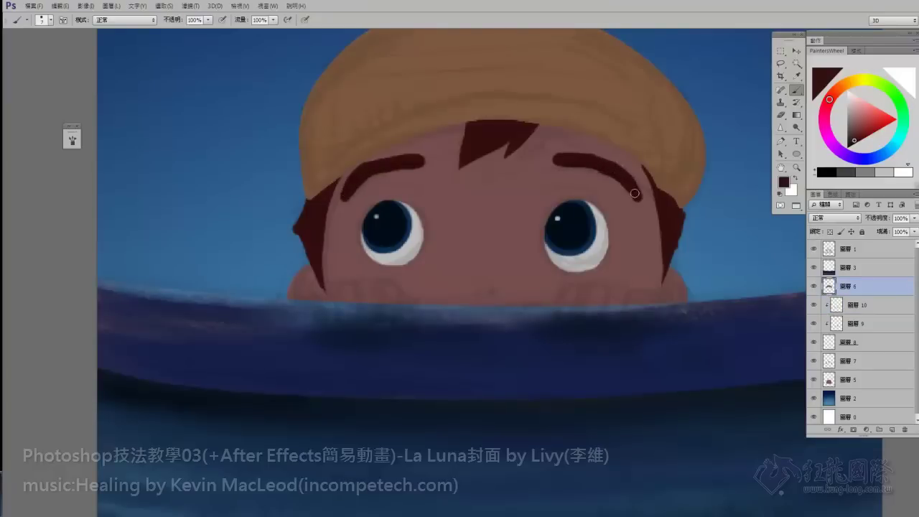
key("e")
left_click_drag(384, 178, 343, 180)
key("ctrl+alt+z")
key("ctrl+alt+z")
key("ctrl+alt+z")
Step: Repaint dark maroon eyebrows arching above both eyes and tidy their edges
key("b")
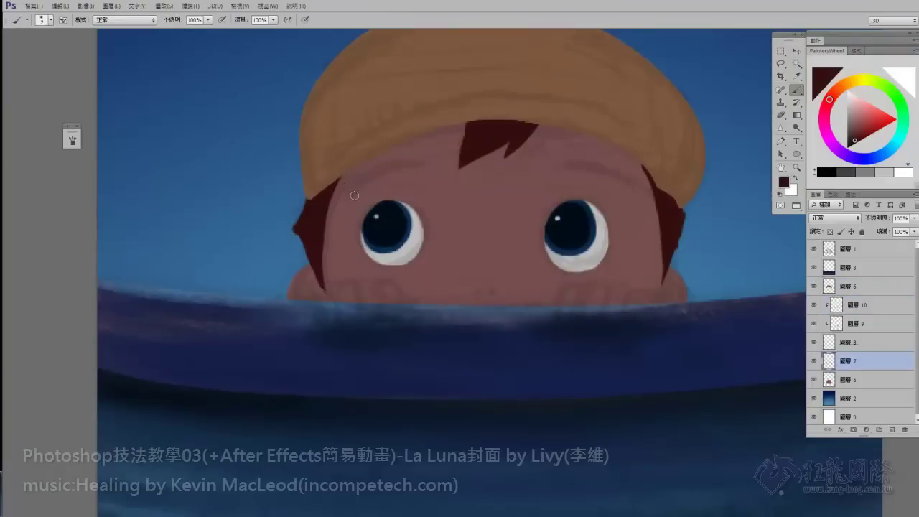
left_click_drag(363, 176, 425, 163)
left_click_drag(550, 161, 645, 204)
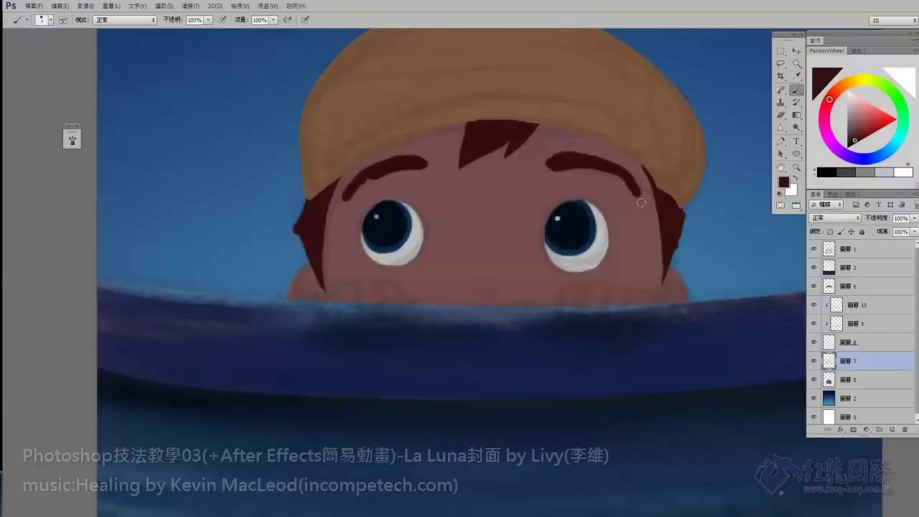
key("e")
key("b")
key("alt+bracketleft")
left_click(321, 235, "alt")
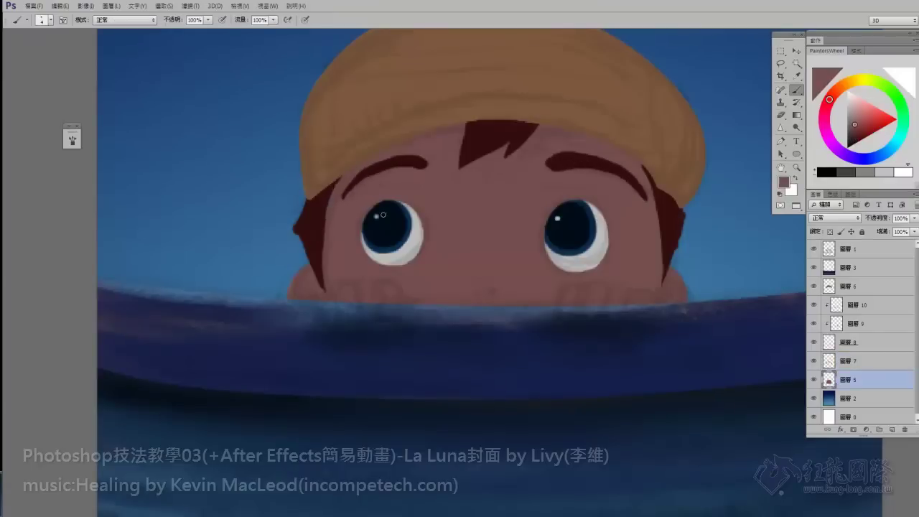
key("e")
key("alt+bracketright")
key("b")
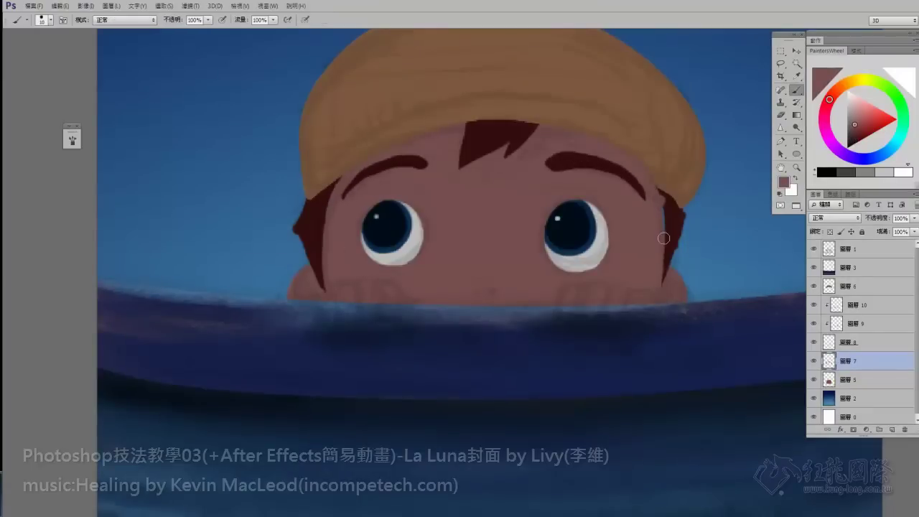
Step: Fill the water flat dark blue and the boat rim purple-blue on a new layer
scroll(580, 262, "down", 3)
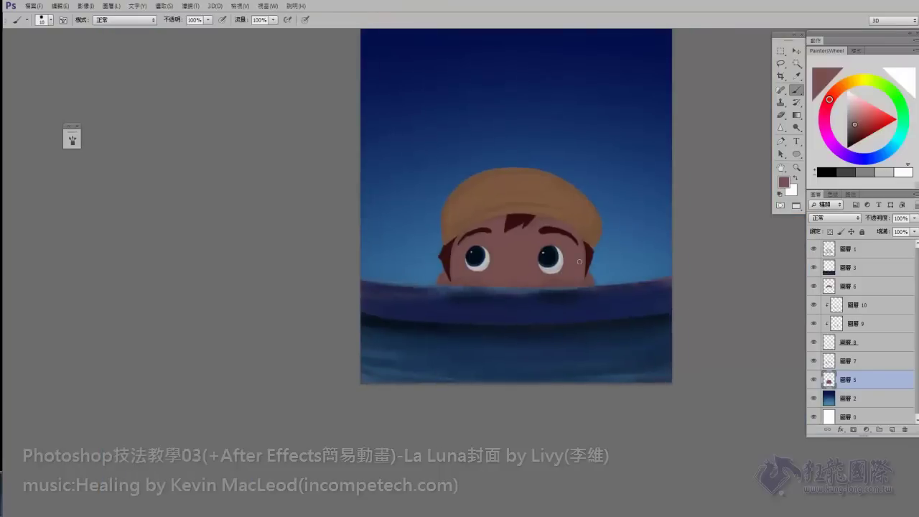
left_click(421, 335, "alt")
key("alt+BackSpace")
key("ctrl+shift+n")
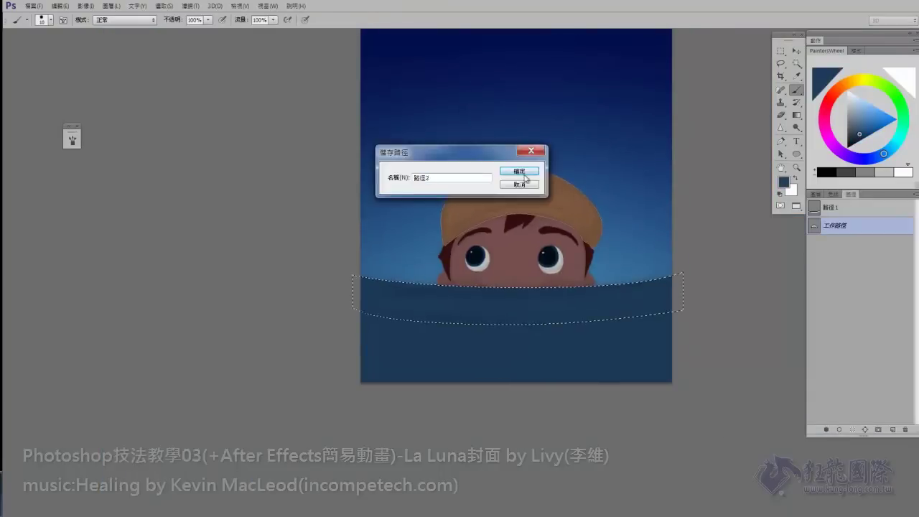
key("Return")
key("alt+BackSpace")
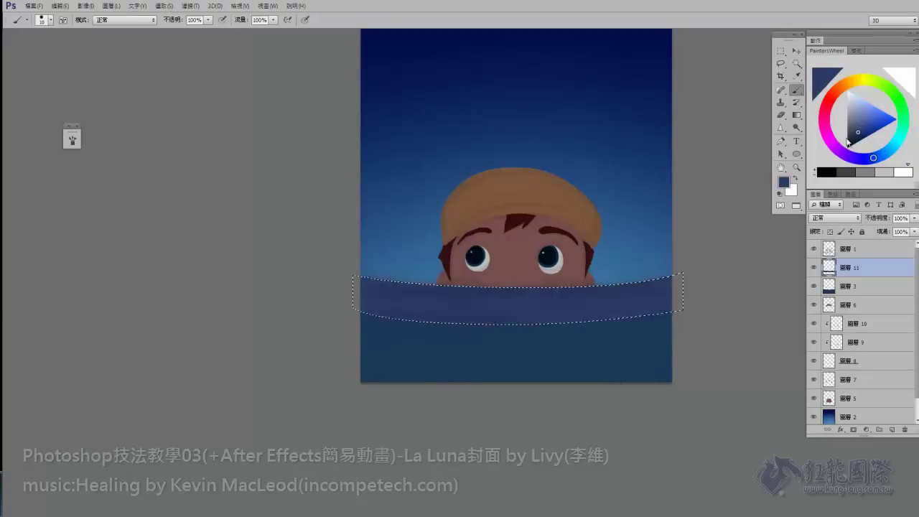
key("ctrl+d")
left_click_drag(720, 279, 705, 301)
Step: On the cap layer, draw a Pen path outlining the band under the cap's brim
left_click(847, 304)
key("ctrl+plus")
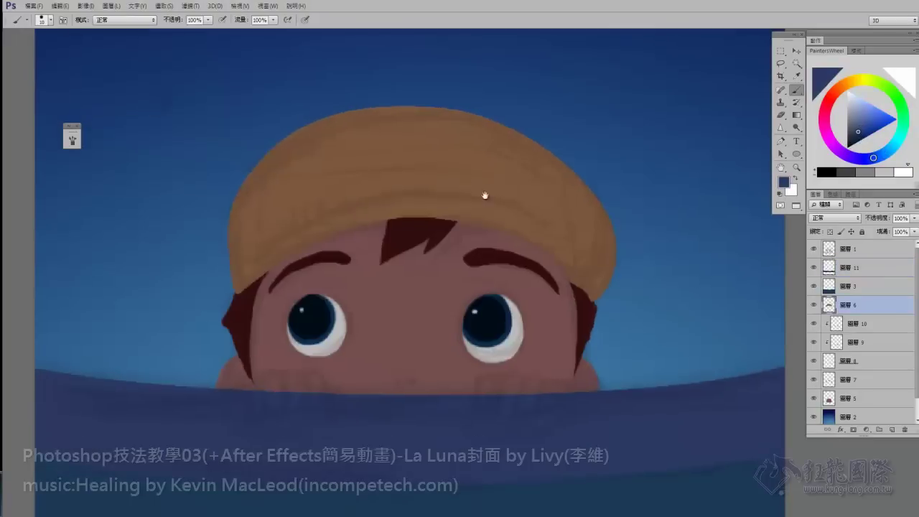
key("p")
left_click(416, 193)
left_click_drag(284, 236, 224, 277)
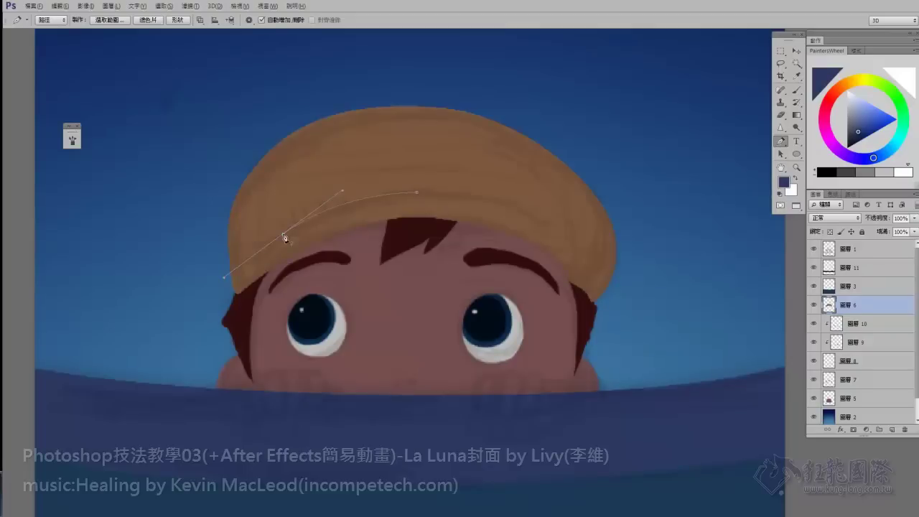
left_click(407, 237)
left_click(535, 260)
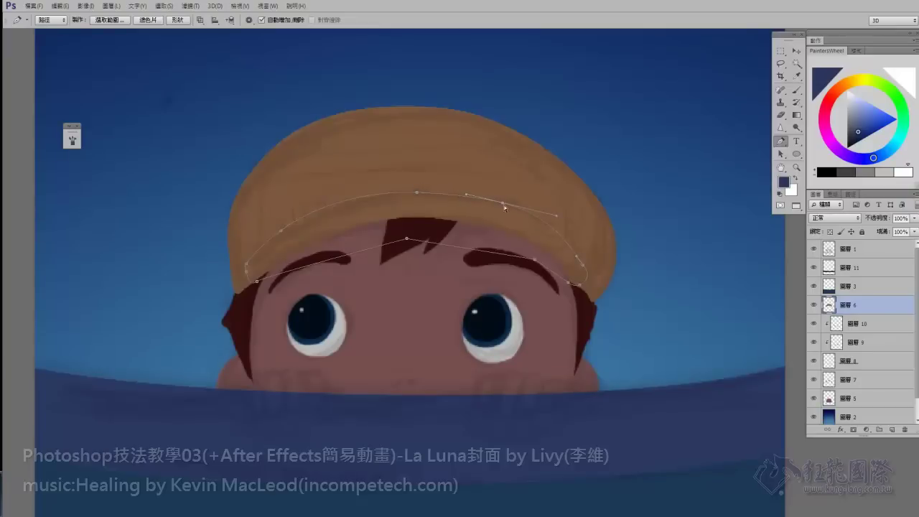
Step: Load the brim band as a selection on a new layer and darken it with Curves
key("ctrl+Return")
key("ctrl+shift+alt+n")
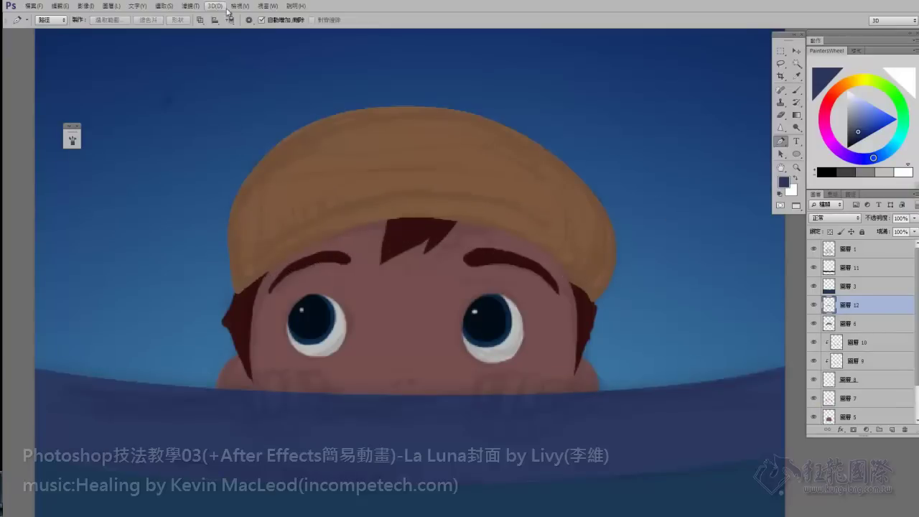
key("ctrl+m")
key("Return")
key("b")
left_click(440, 206, "alt")
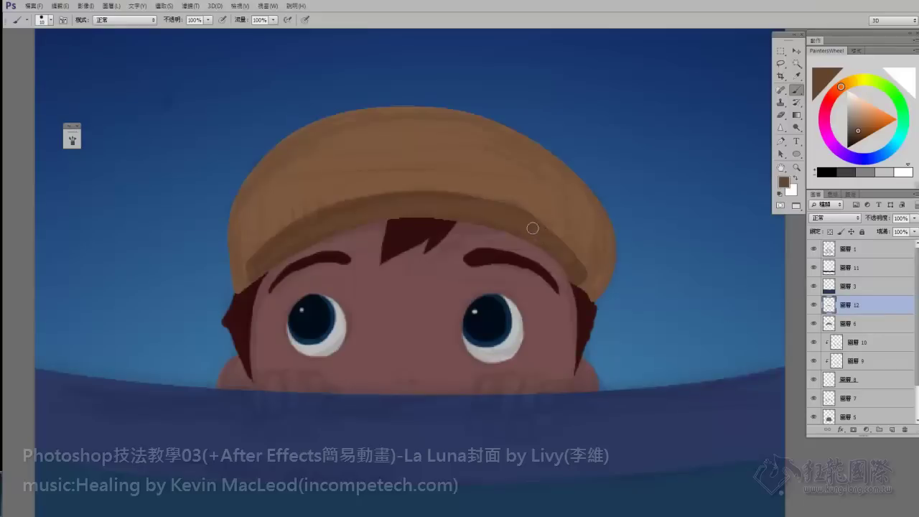
Step: On a new layer, paint the boy's fingers of both hands gripping the boat edge
scroll(532, 228, "down", 2)
key("ctrl+shift+alt+n")
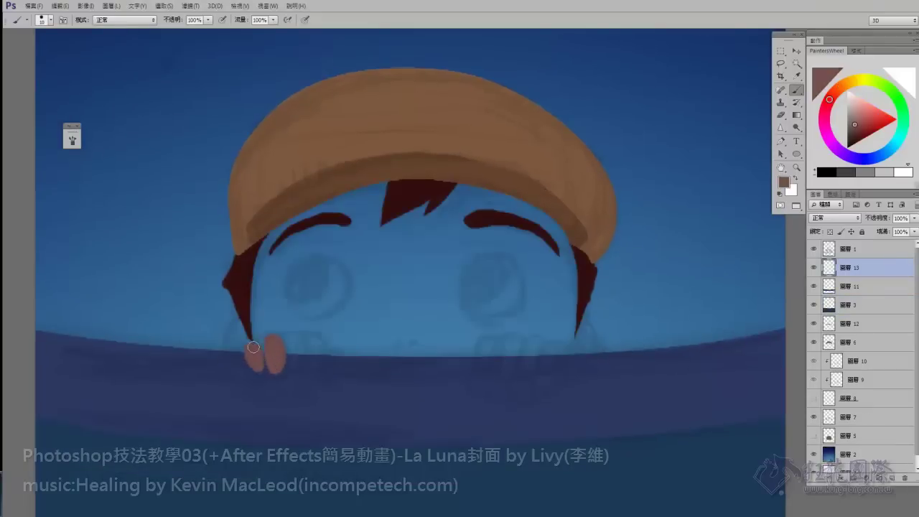
left_click_drag(253, 347, 290, 339)
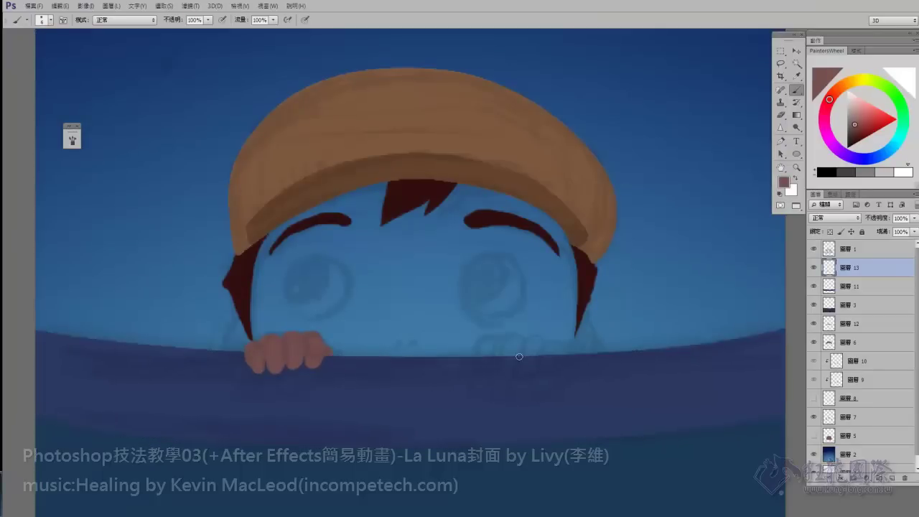
left_click_drag(491, 339, 480, 366)
left_click_drag(520, 338, 533, 368)
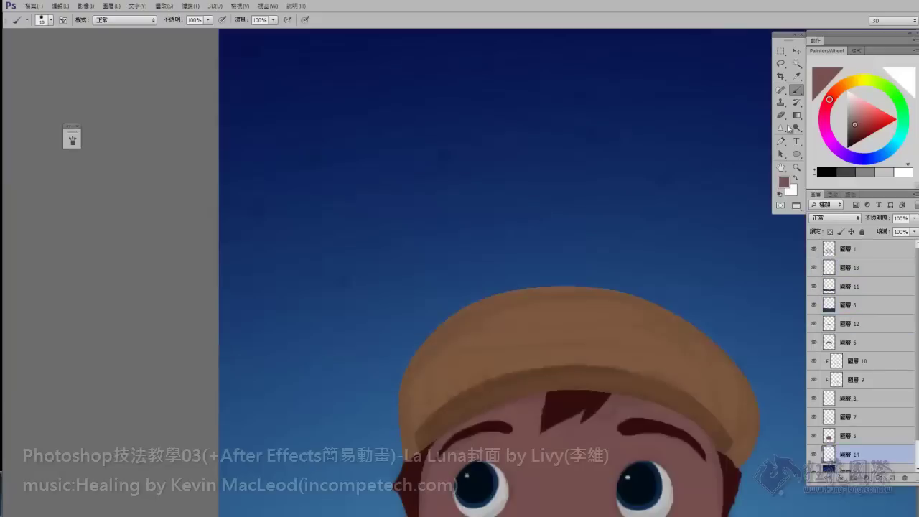
Step: With a small brush, paint five white stars and dots across the sky, then fit the canvas
right_click(347, 185)
mouse_move(358, 152)
left_mouse_down()
mouse_move(335, 149)
mouse_move(350, 158)
left_mouse_up()
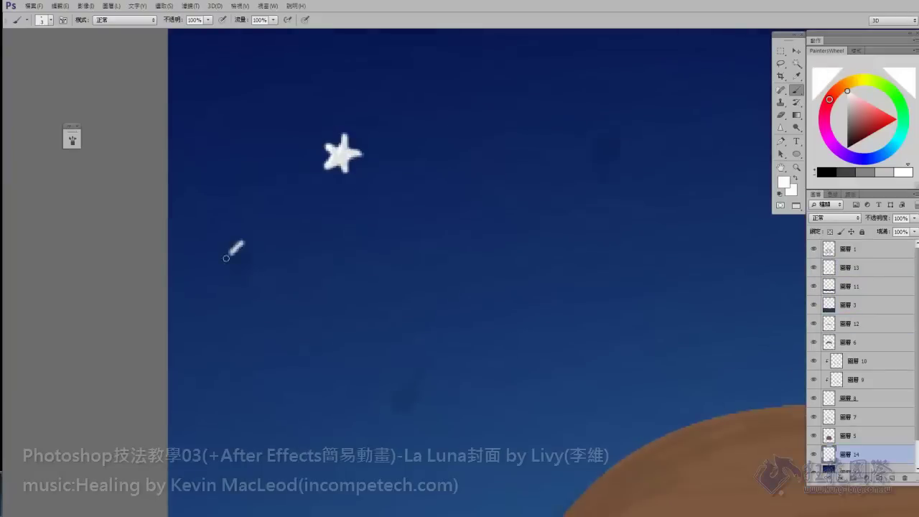
left_click_drag(231, 249, 240, 257)
left_click_drag(402, 391, 408, 396)
left_click_drag(266, 326, 277, 345)
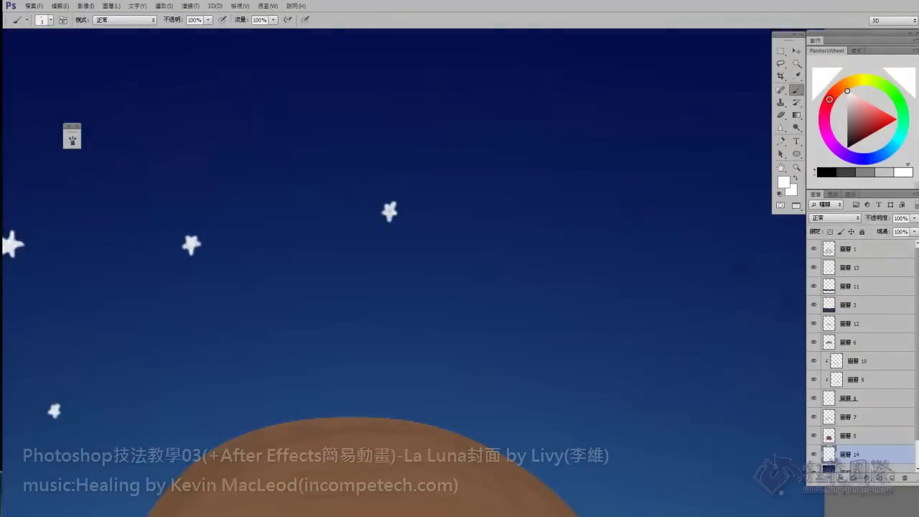
left_click_drag(471, 140, 480, 134)
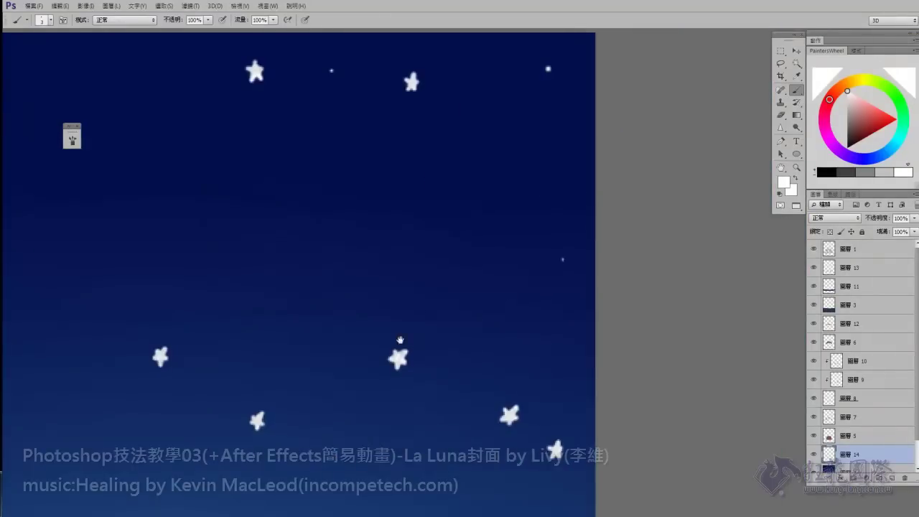
key("ctrl+0")
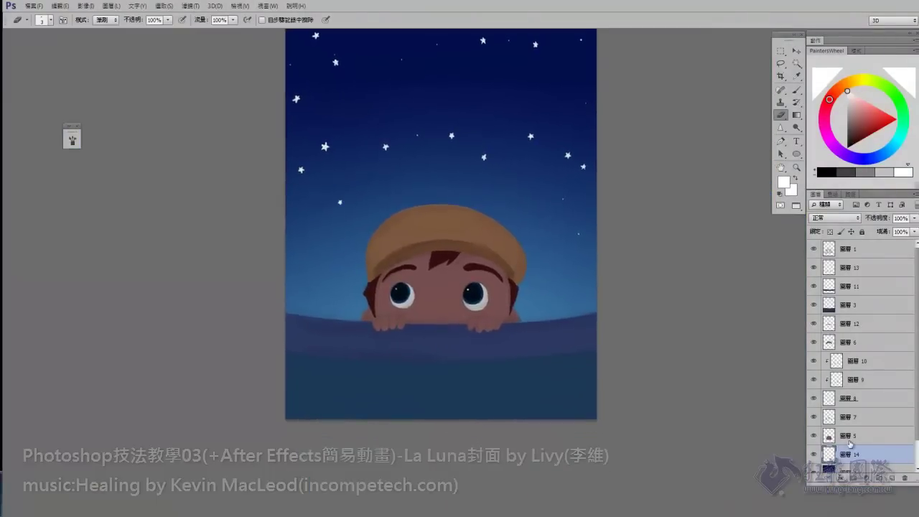
Step: Try out an inner shadow on the layer, then switch it back off
left_click(854, 477)
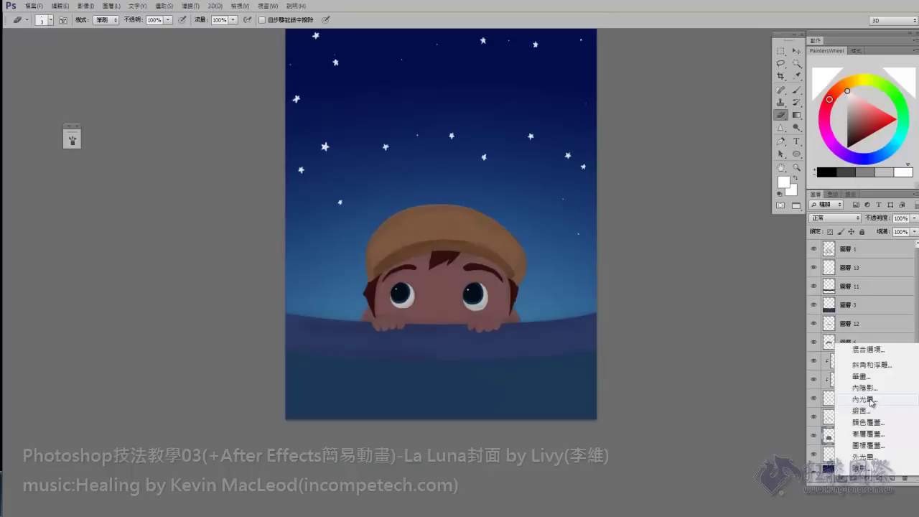
left_click(862, 388)
left_click(752, 124)
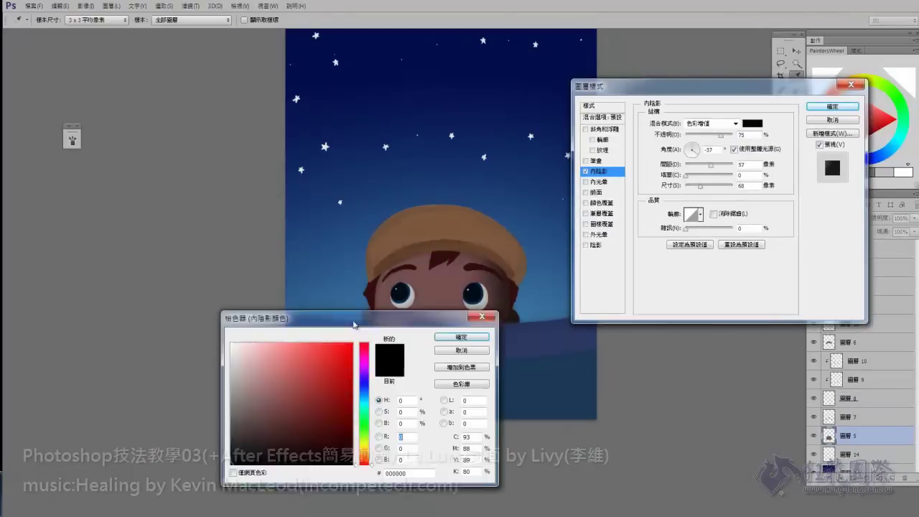
left_click(461, 336)
left_click(587, 172)
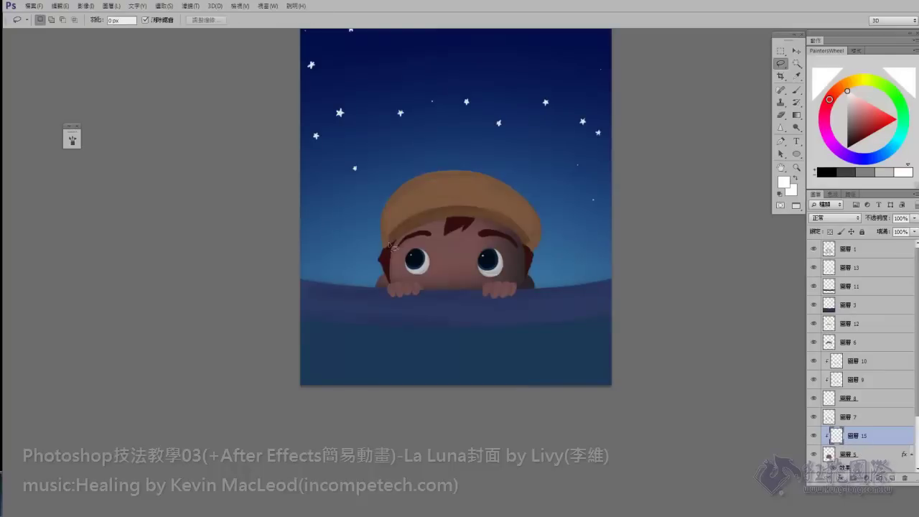
Step: Shade the feathered area under the cap's brim with a brown gradient and shift its hue
left_click_drag(501, 182, 383, 188)
left_click(165, 6)
left_click(317, 168)
key("g")
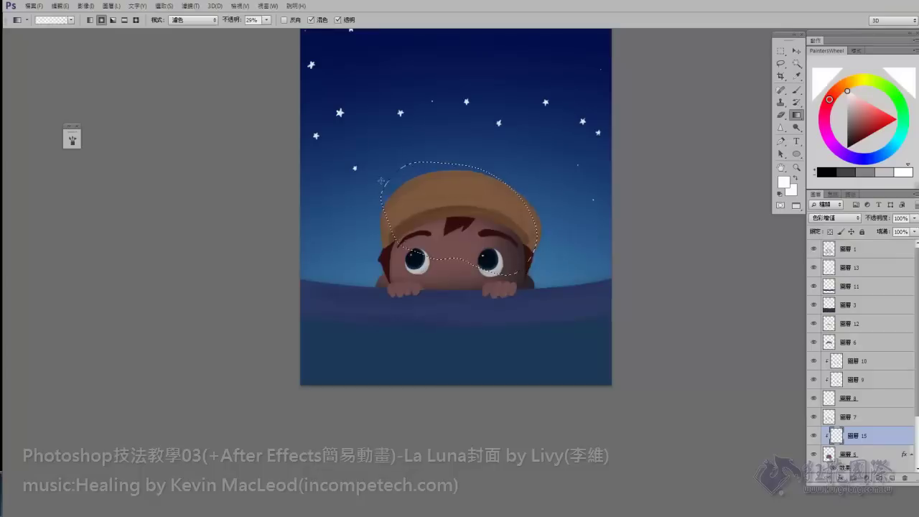
key("ctrl+alt+g")
left_click(467, 237, "alt")
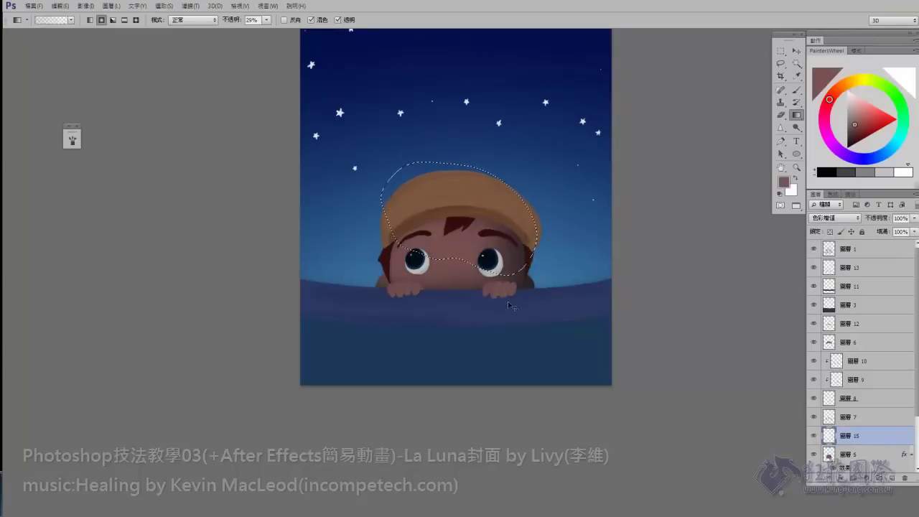
key("l")
mouse_move(392, 230)
left_mouse_down()
mouse_move(503, 192)
mouse_move(539, 216)
left_mouse_up()
key("g")
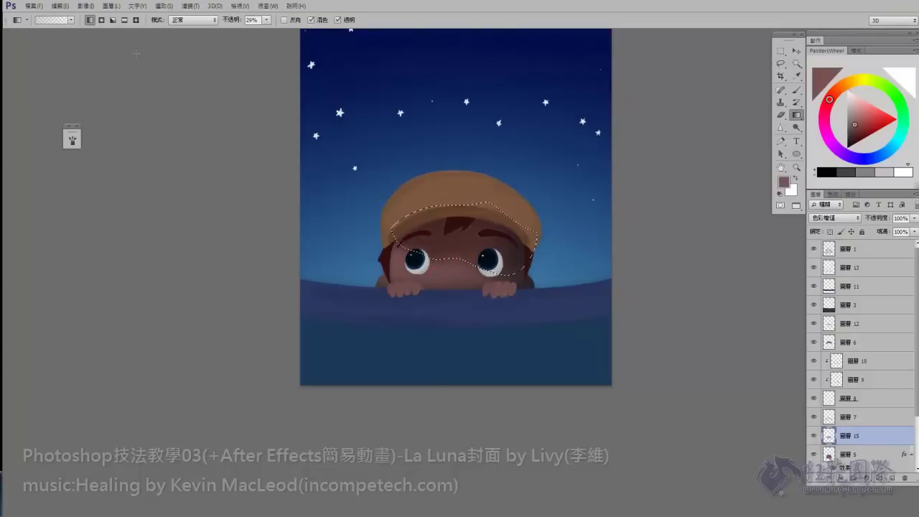
key("ctrl+u")
left_click_drag(682, 130, 635, 127)
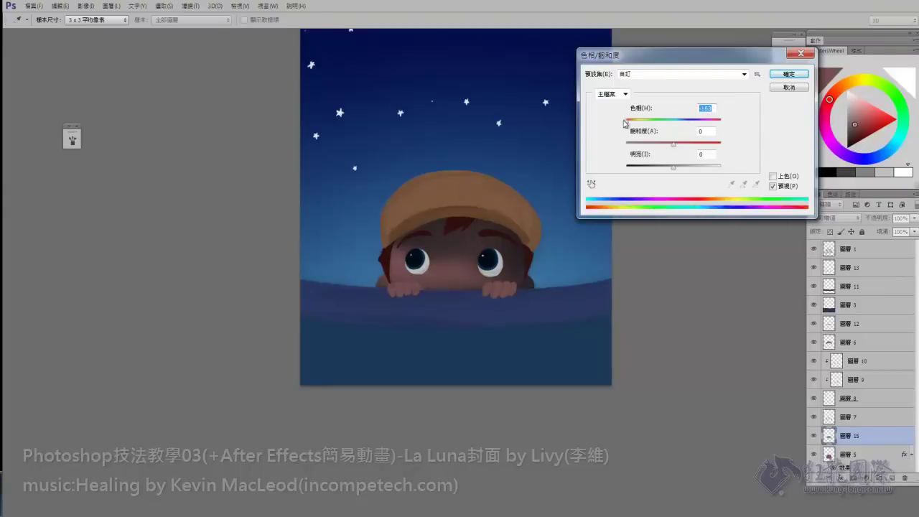
key("Return")
Step: Darken the face under the cap with a Multiply gradient, sampling a blue-grey from the sky
key("l")
left_click_drag(520, 284, 544, 253)
left_click(165, 6)
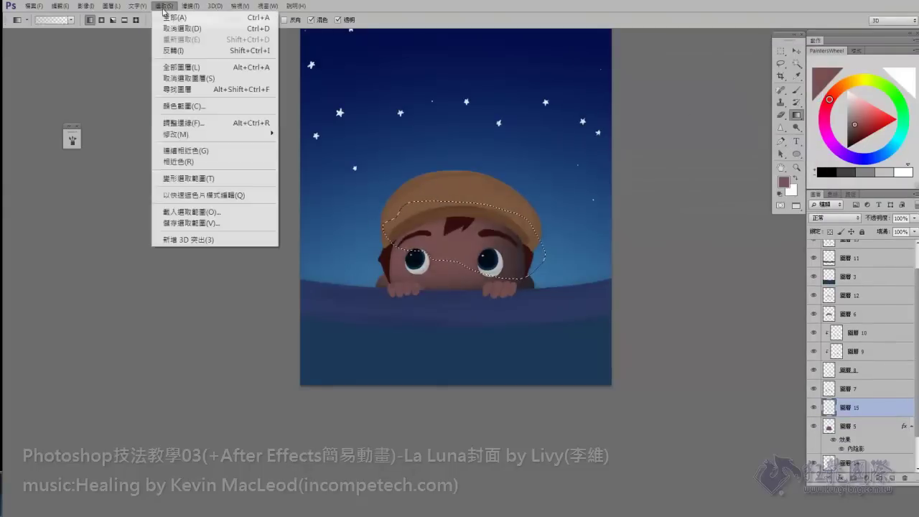
left_click(180, 33)
key("g")
left_click(835, 218)
left_click(833, 45)
left_click(567, 172, "alt")
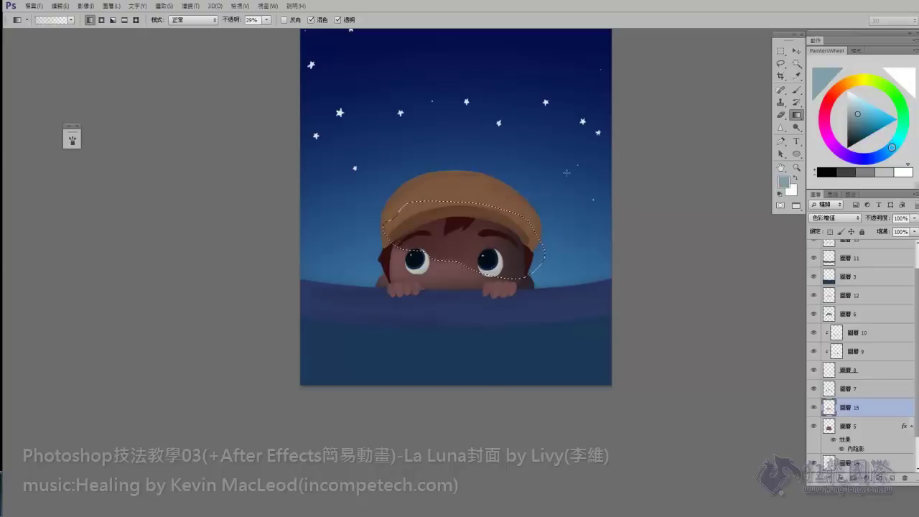
Step: Give the cap layer a brown inner shadow, then position an inner shadow on the face layer
left_click(851, 314)
left_click(866, 477)
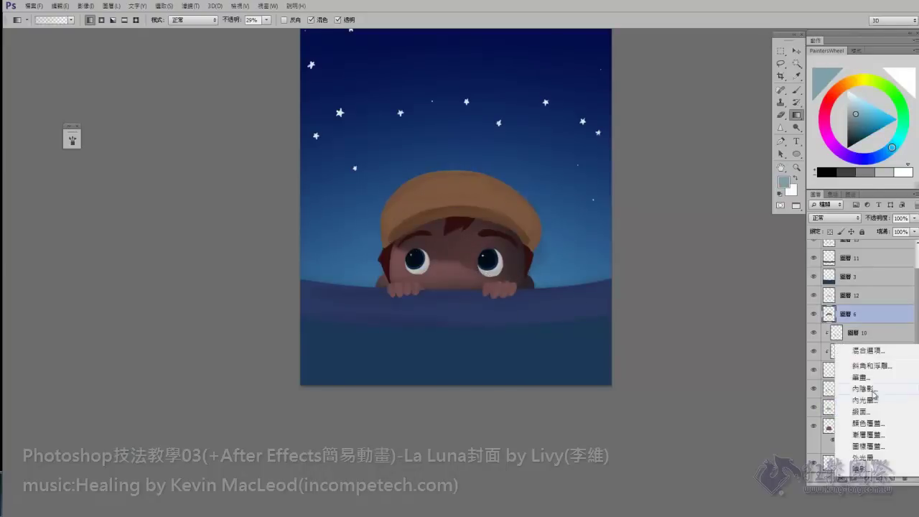
left_click(875, 397)
left_click_drag(475, 185, 503, 209)
left_click(753, 123)
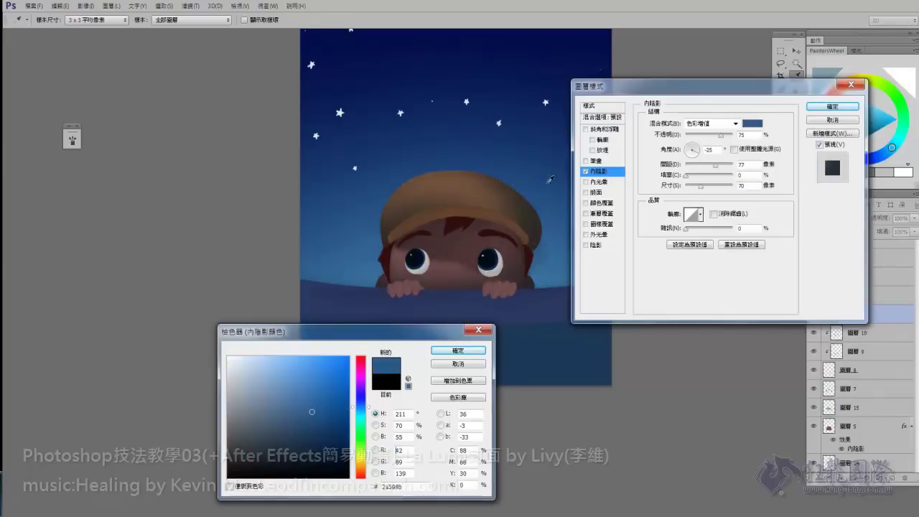
left_click(460, 216)
left_click(458, 351)
left_click_drag(398, 219, 524, 217)
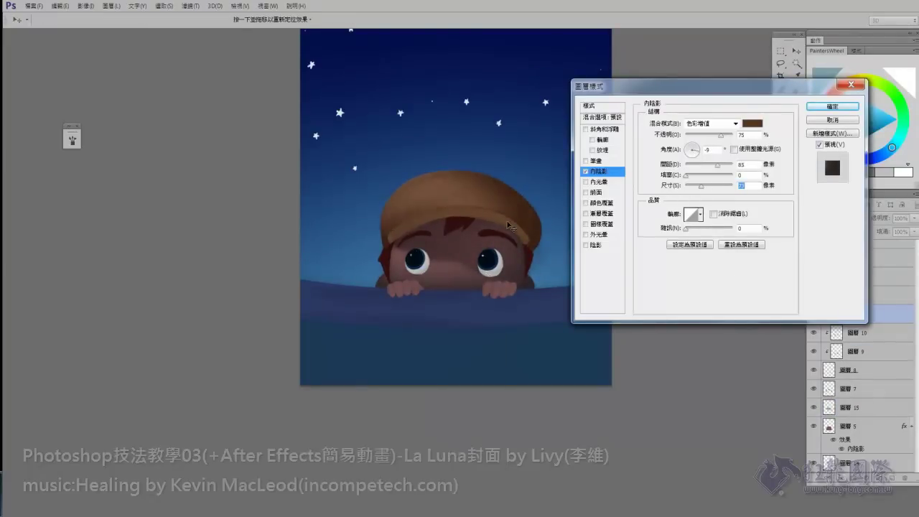
left_click(832, 106)
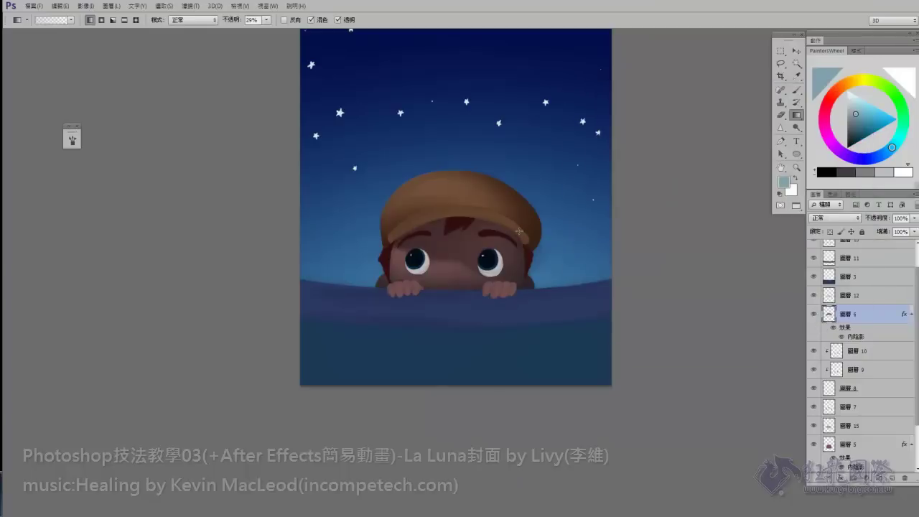
left_click(862, 444)
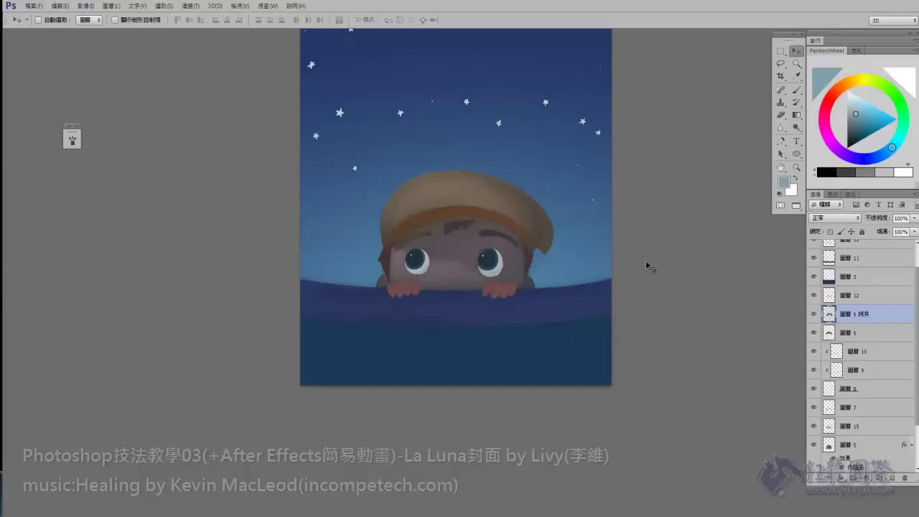
left_click_drag(501, 289, 517, 271)
Step: Apply a bluish inner shadow colour to the face layer
left_click(752, 124)
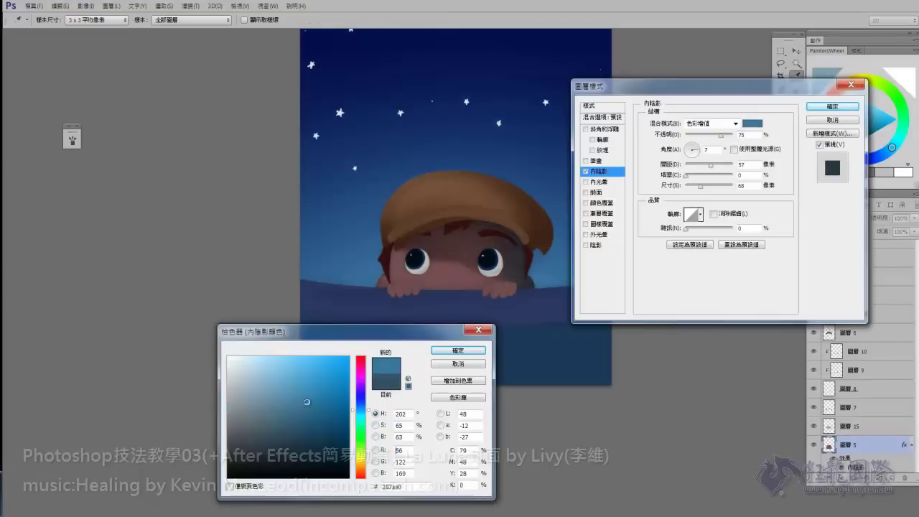
left_click(464, 348)
key("Return")
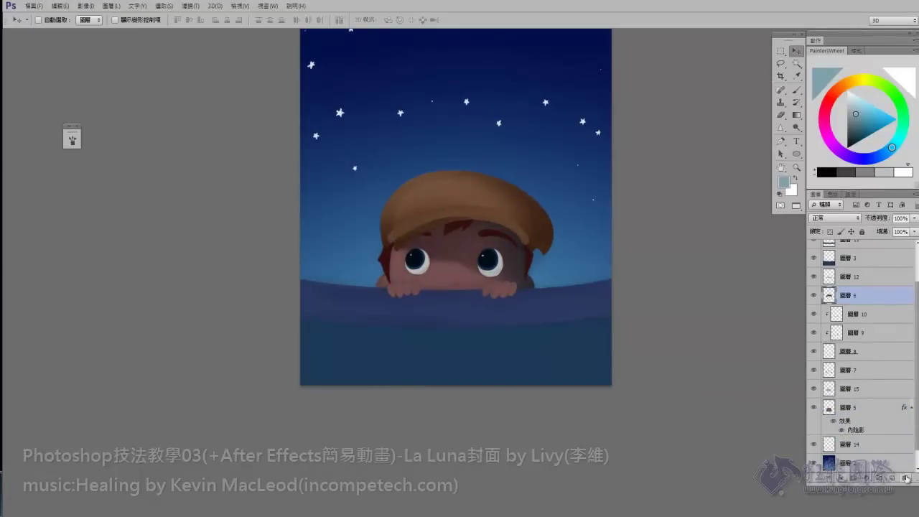
right_click(848, 445)
left_click(740, 240)
Step: Add a blue inner shadow to the next face layer
right_click(830, 352)
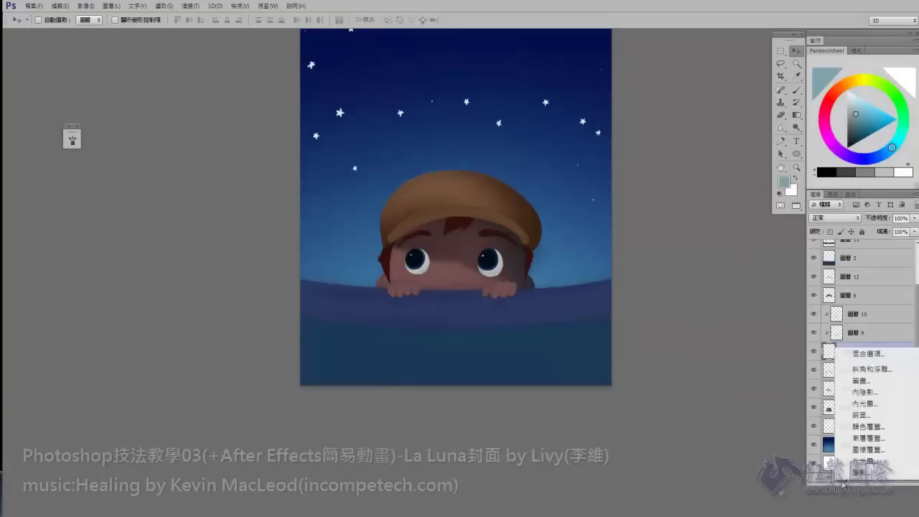
left_click(862, 350)
key("ctrl+plus")
left_click(752, 124)
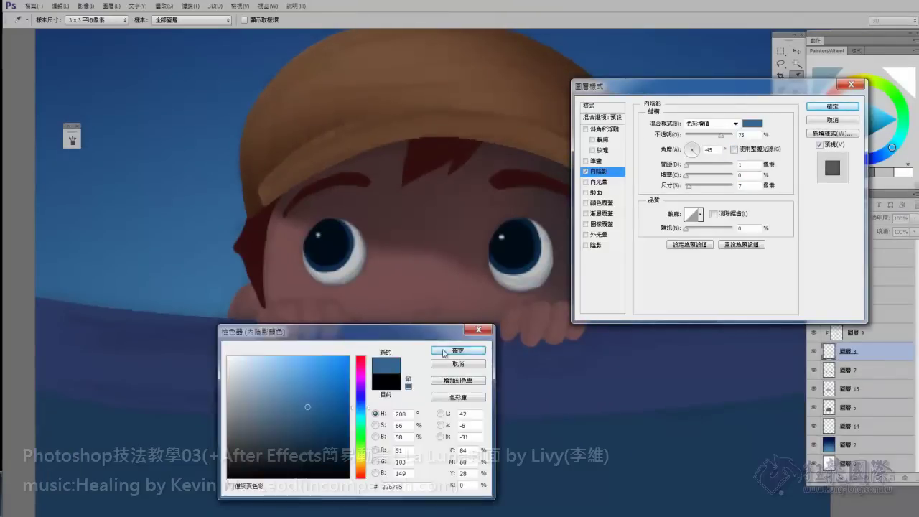
left_click(464, 348)
left_click(833, 107)
Step: Give the eyes layer (layer 11) a teal-blue inner shadow
left_click(812, 251)
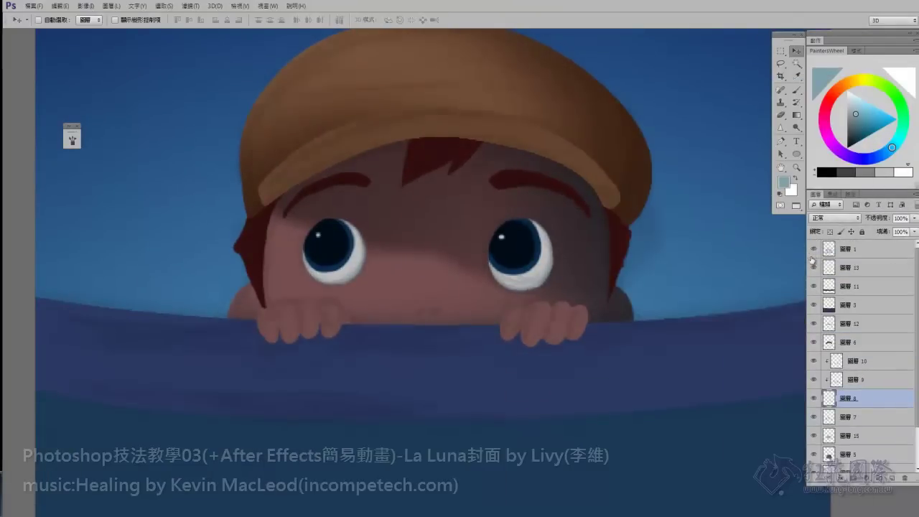
key("ctrl+0")
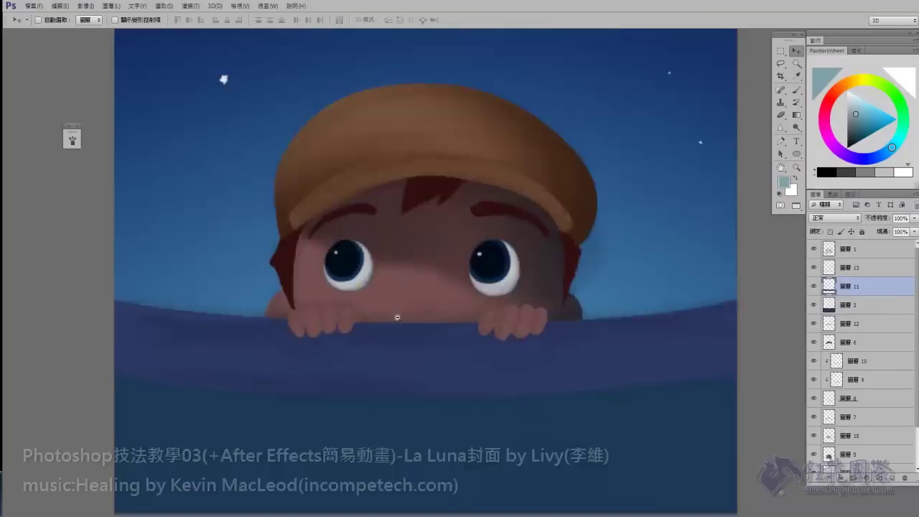
left_click(383, 321, "ctrl")
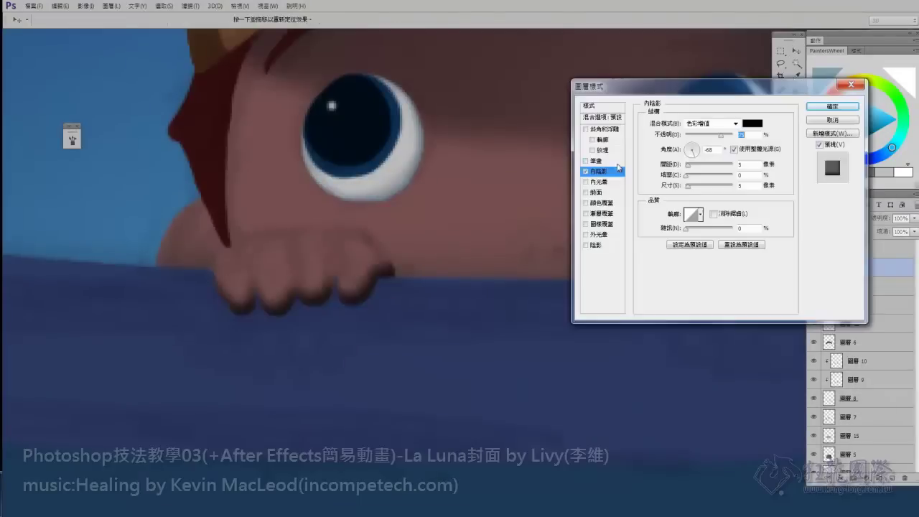
left_click(752, 123)
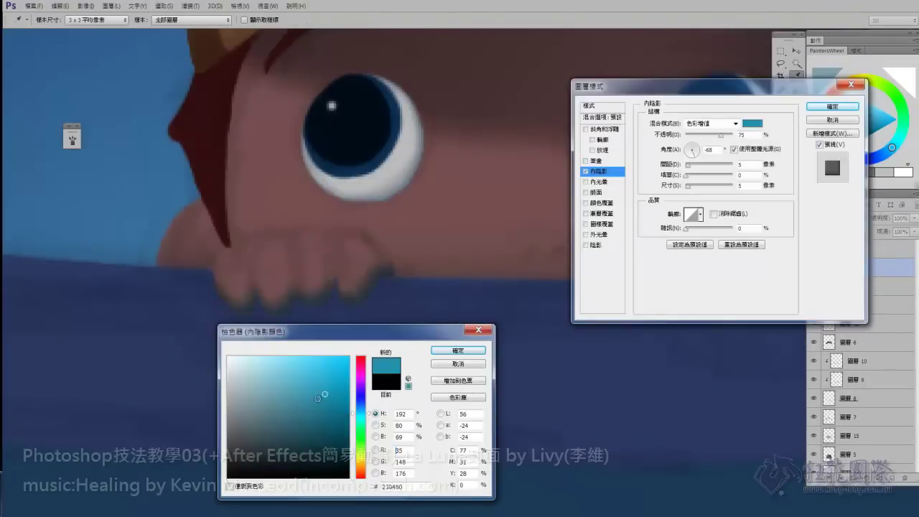
left_click(297, 393)
left_click(458, 351)
scroll(394, 304, "down", 5)
key("Return")
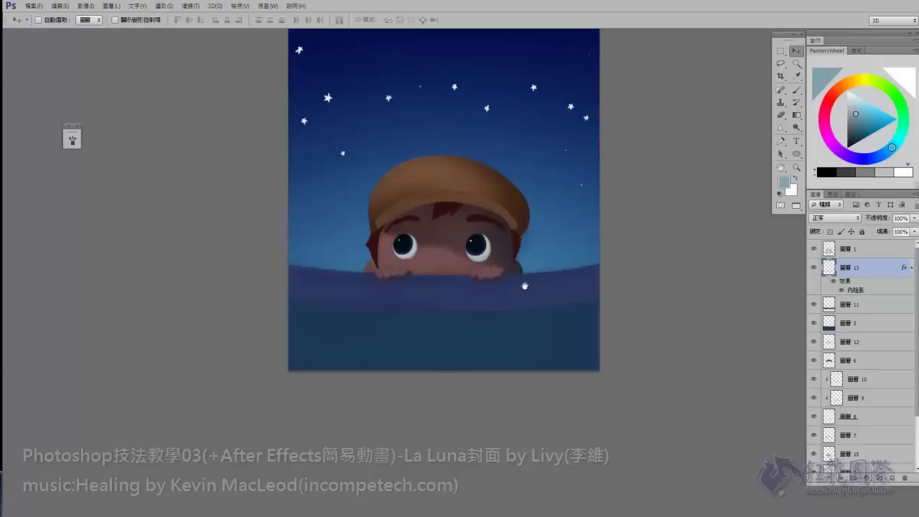
Step: Add a brown inner shadow to layer 12
right_click(858, 267)
key("Escape")
scroll(445, 273, "up", 3)
scroll(445, 273, "up", 2)
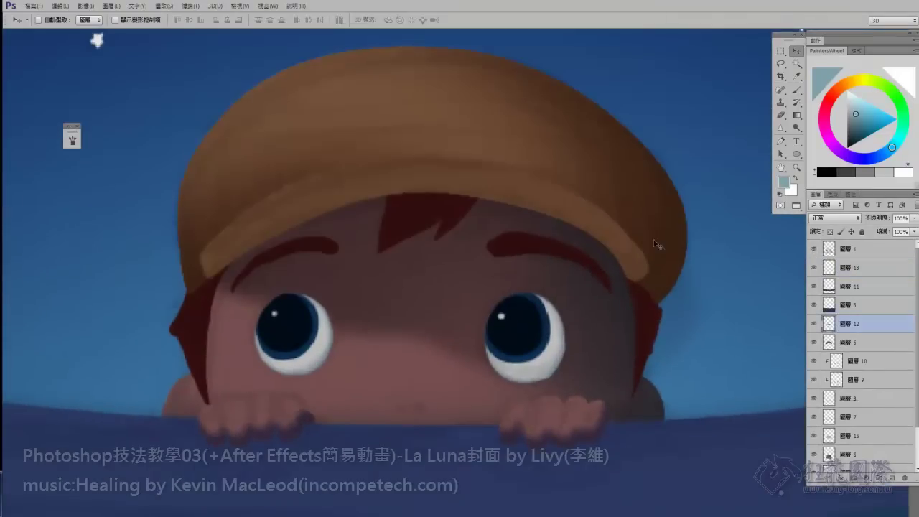
left_click(834, 477)
left_click(866, 390)
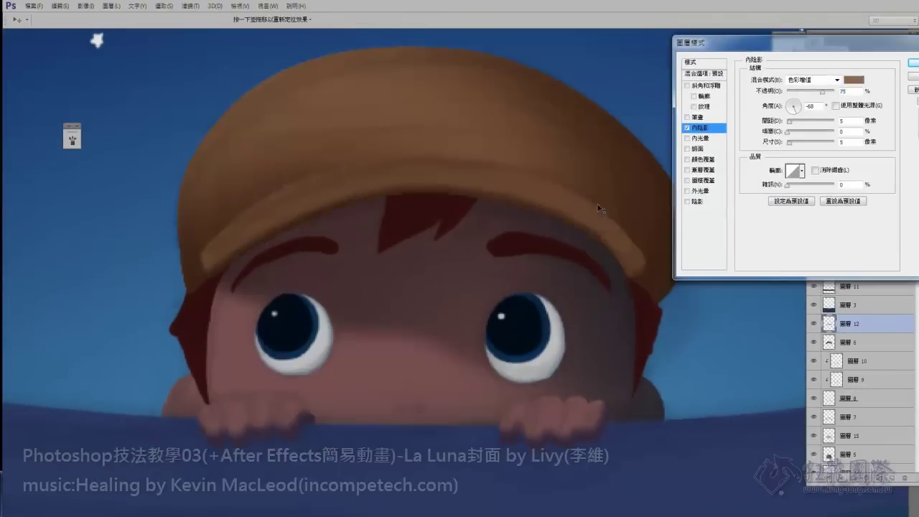
key("Return")
scroll(601, 304, "down", 3)
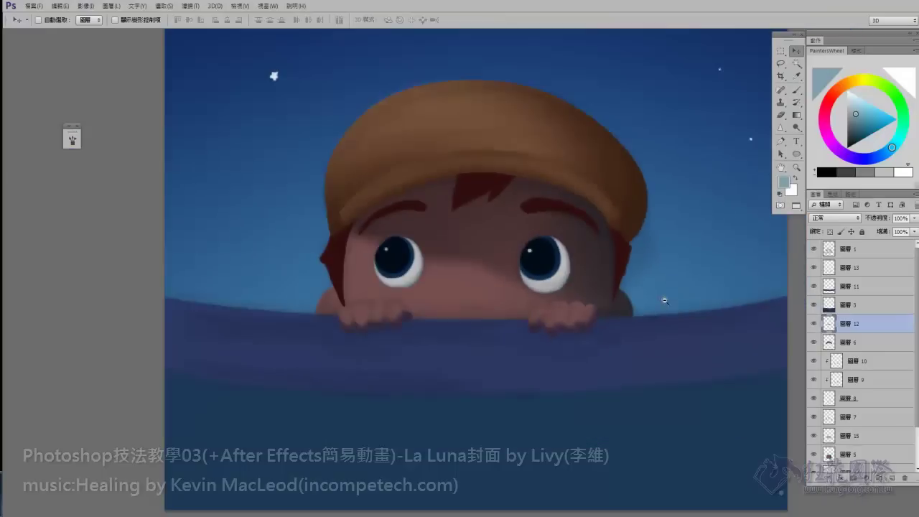
scroll(673, 377, "down", 2)
left_click_drag(674, 377, 648, 364)
key("g")
left_click(193, 19)
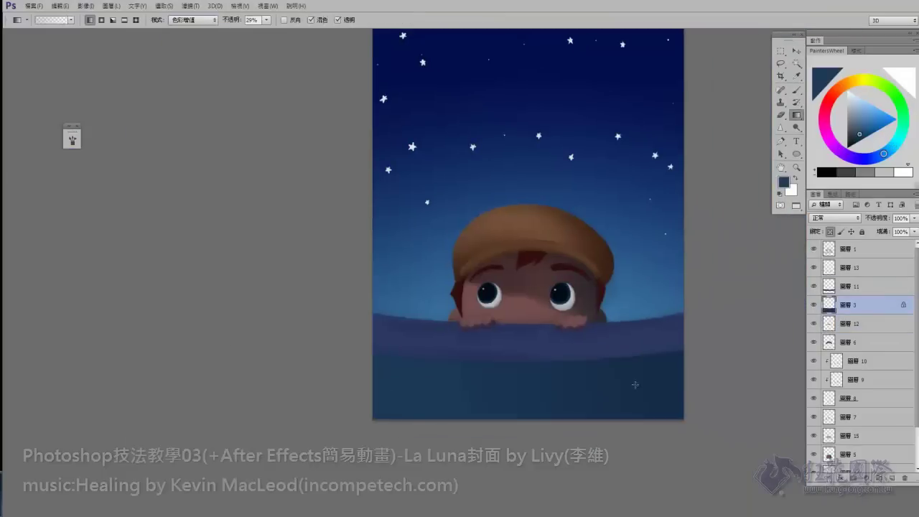
Step: Lock the transparent pixels of layer 11
left_click(826, 304)
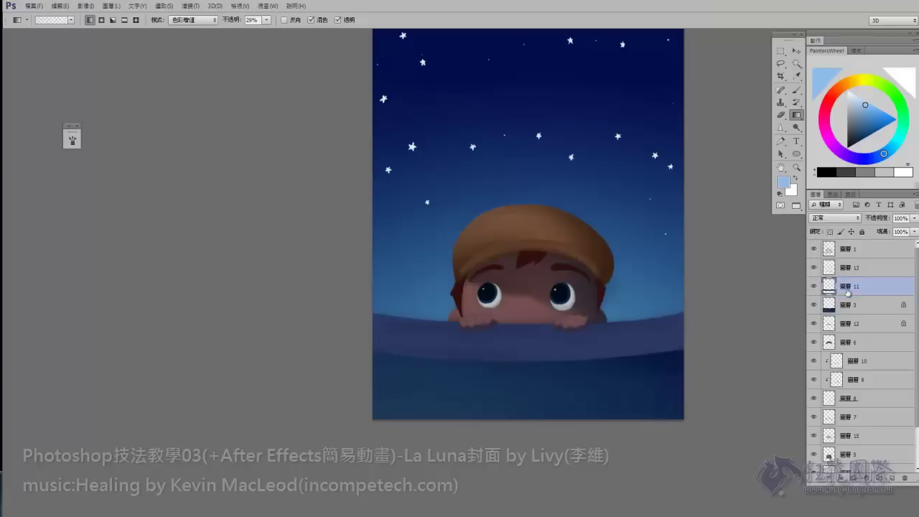
key("slash")
left_click_drag(445, 412, 432, 422)
Step: Give the boat rim a light periwinkle Screen inner shadow with 19% noise and size 5
left_click(845, 478)
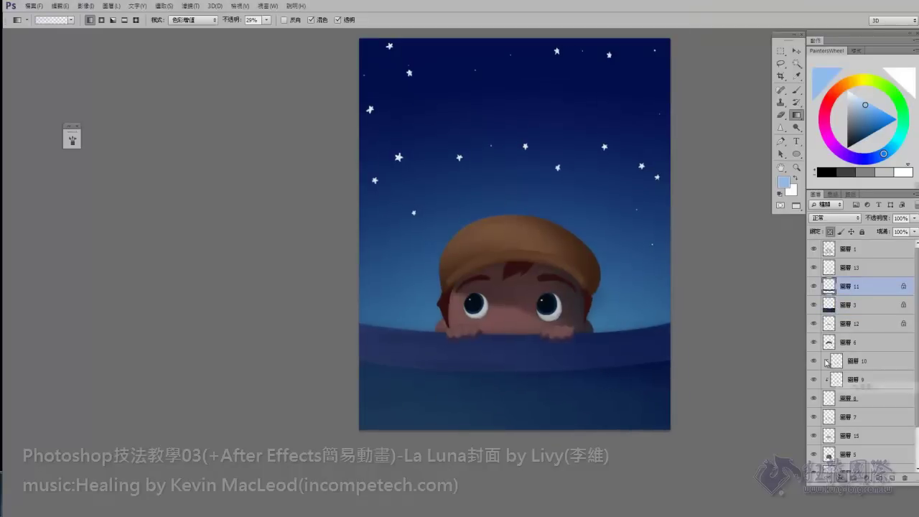
left_click(862, 386)
left_click(854, 80)
left_click(284, 381)
left_click(458, 351)
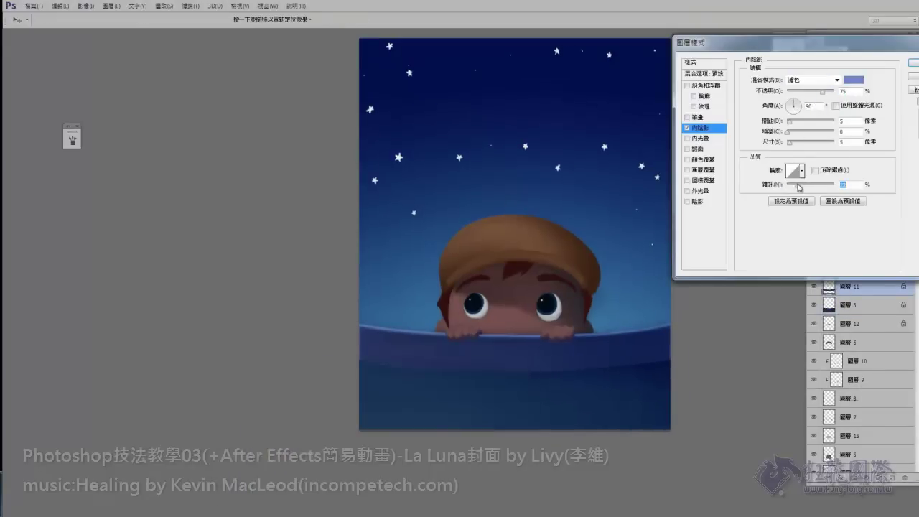
type("5")
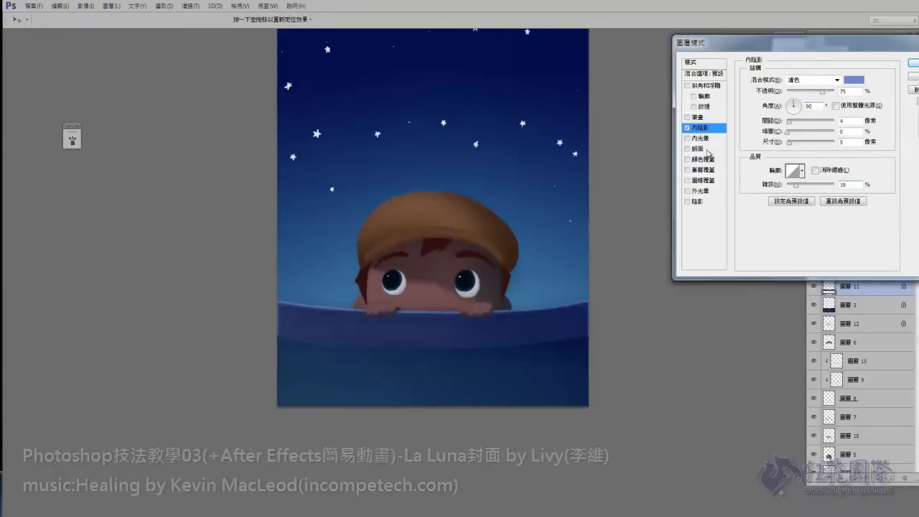
key("Return")
right_click(848, 286)
key("Escape")
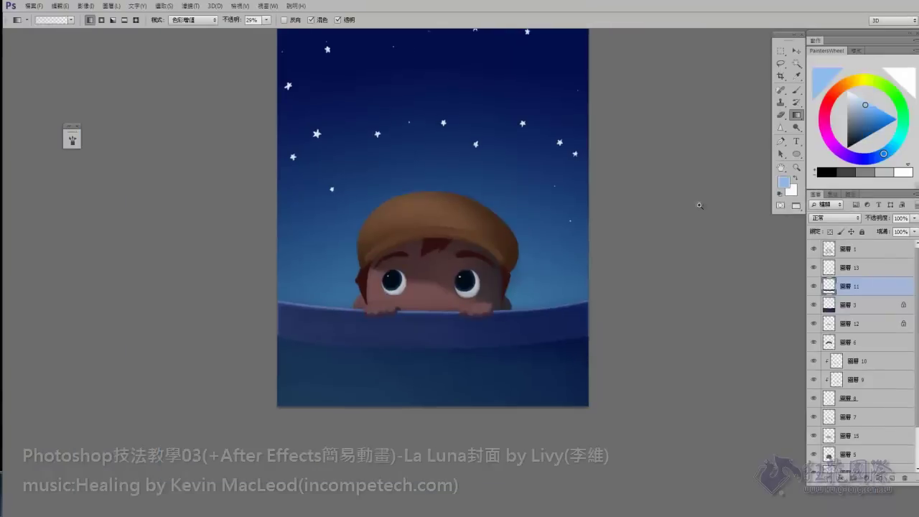
scroll(482, 337, "up", 3)
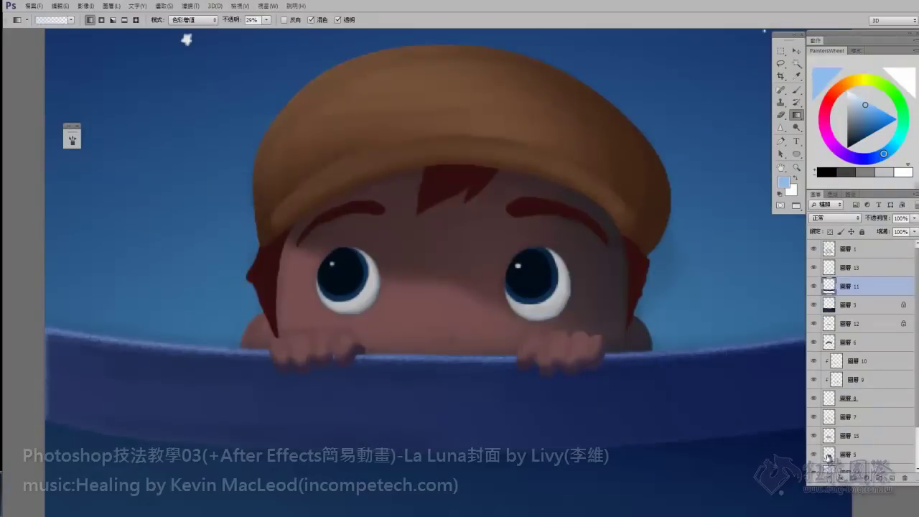
Step: Paint a small lit nose between the eyes on the skin layer in Screen mode
left_click(386, 266, "alt")
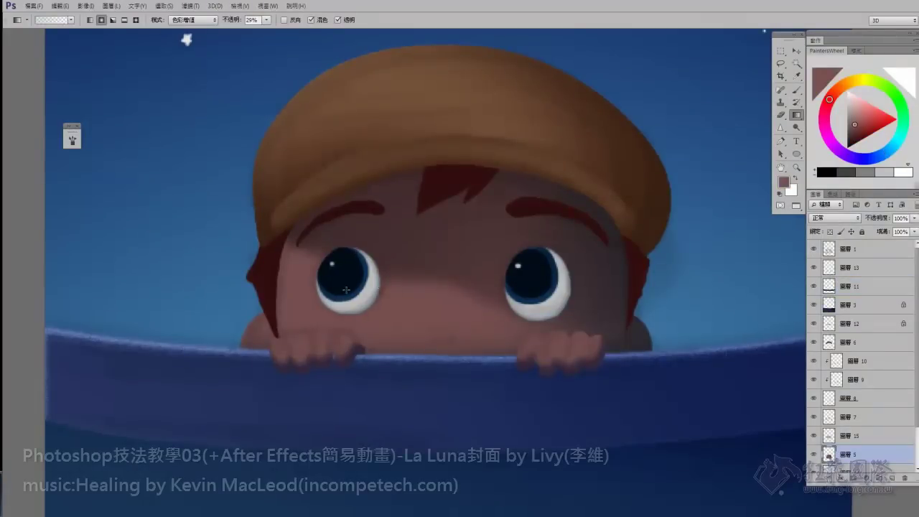
left_click_drag(460, 319, 480, 252)
scroll(462, 268, "up", 3)
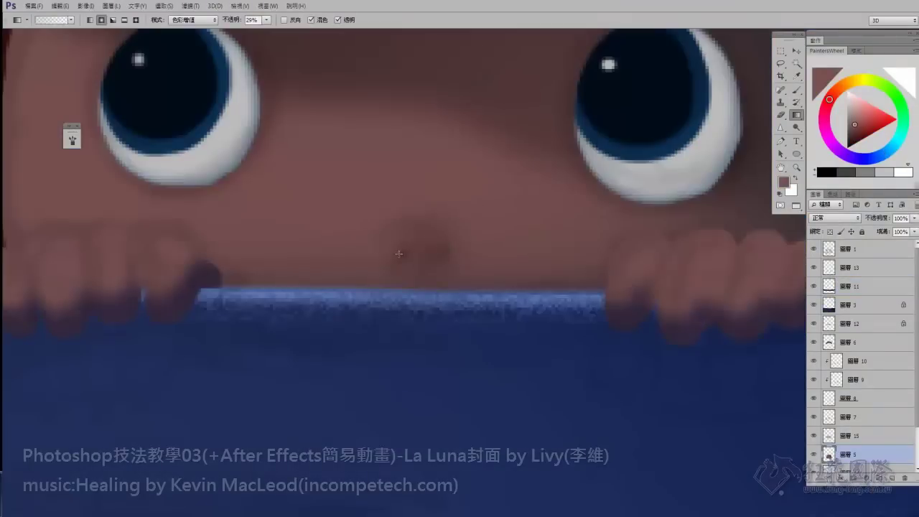
scroll(440, 253, "down", 3)
left_click(193, 19)
left_click(187, 122)
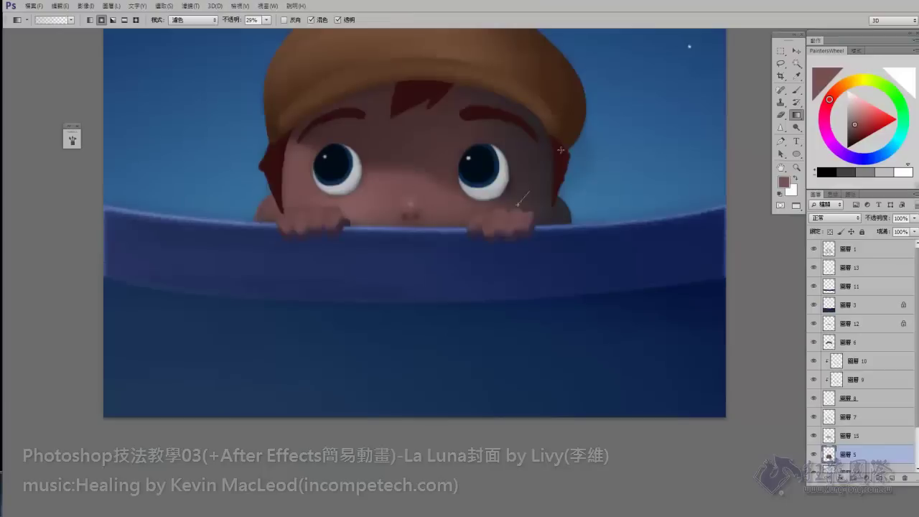
scroll(573, 201, "down", 2)
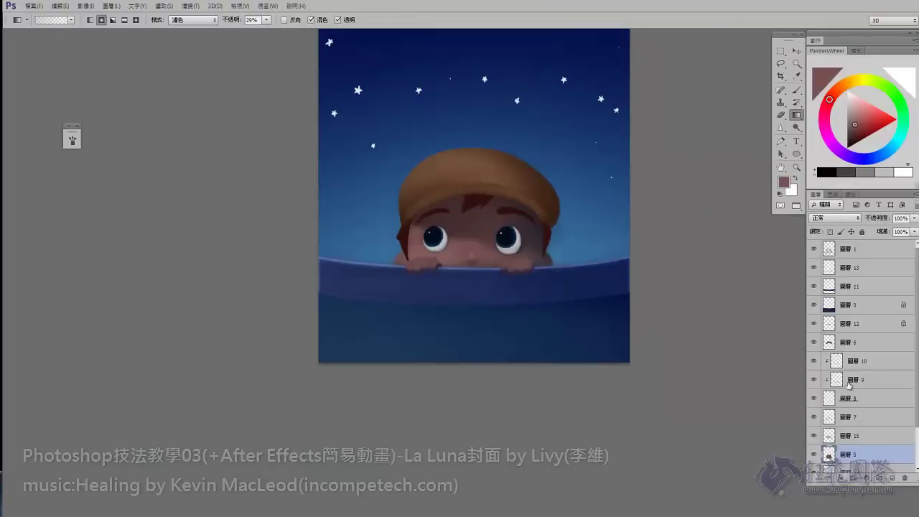
Step: Switch painting back to Multiply on the next layer
left_click(850, 385)
scroll(328, 246, "up", 5)
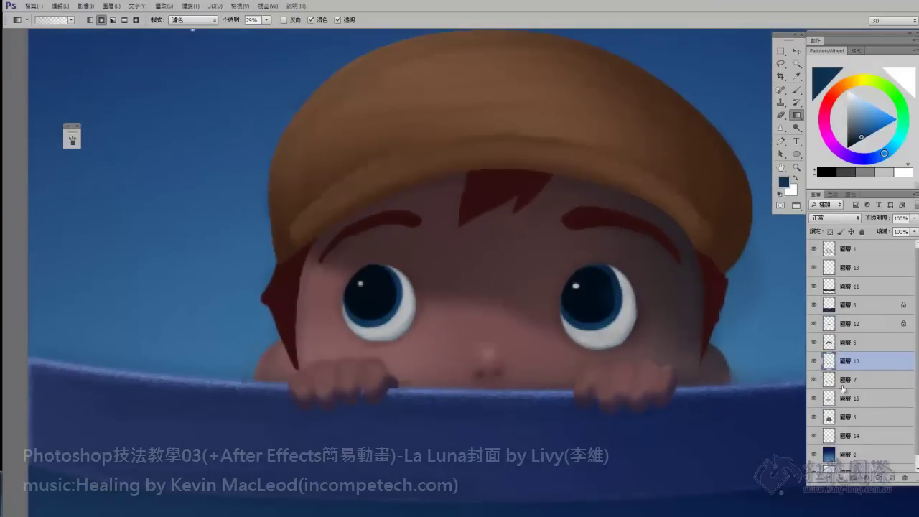
left_click(193, 19)
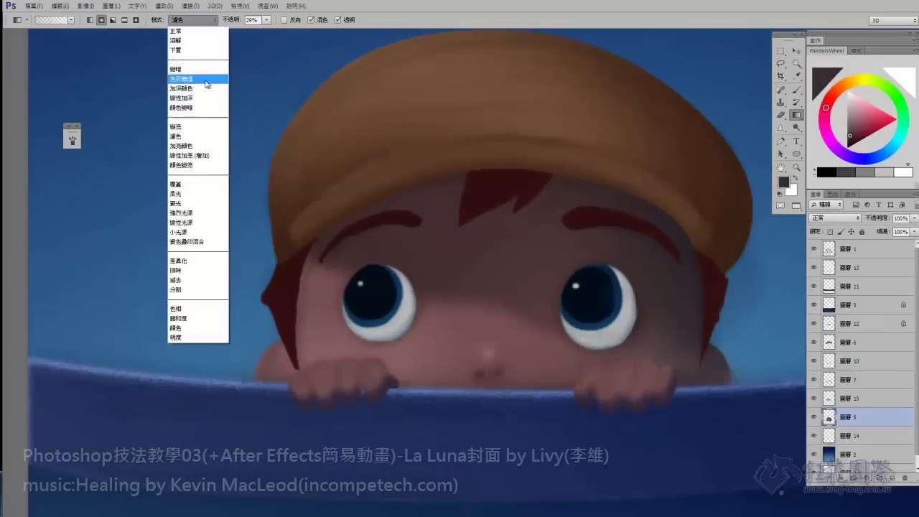
left_click(192, 78)
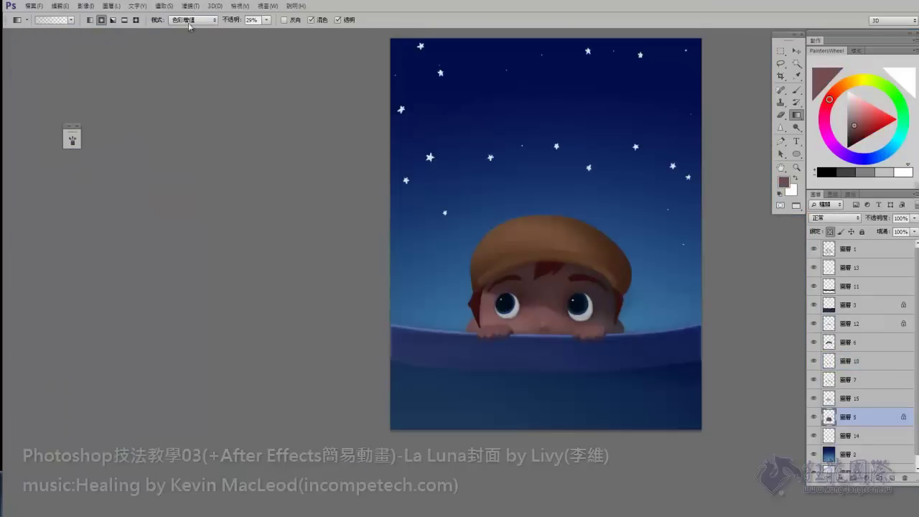
key("ctrl+plus")
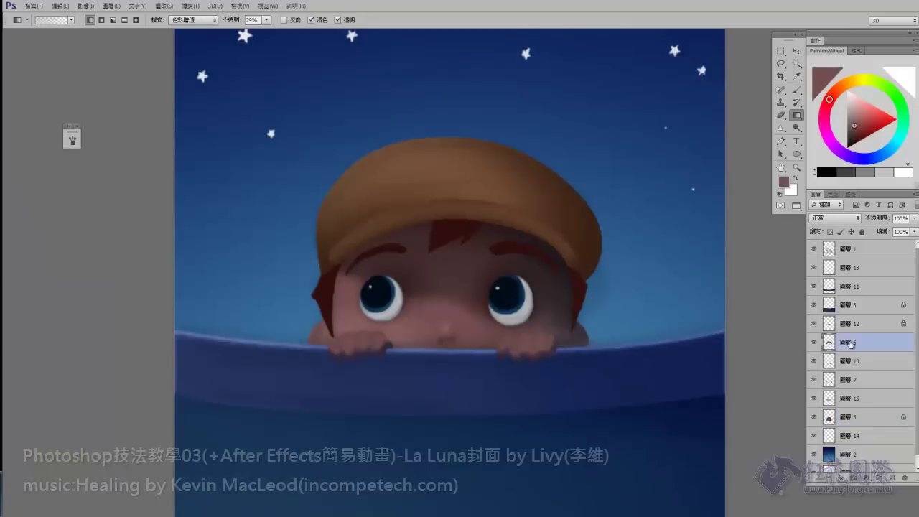
Step: Brighten the cap's left edge in Screen mode and merge layer 6 into layer 12
left_click(850, 323)
left_click(193, 19)
left_click(192, 119)
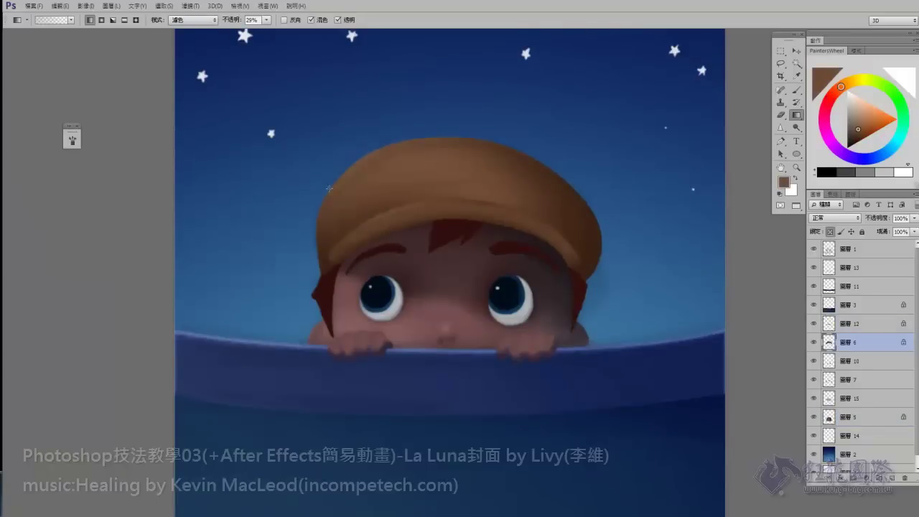
left_click_drag(329, 188, 329, 189)
key("ctrl+e")
key("ctrl+u")
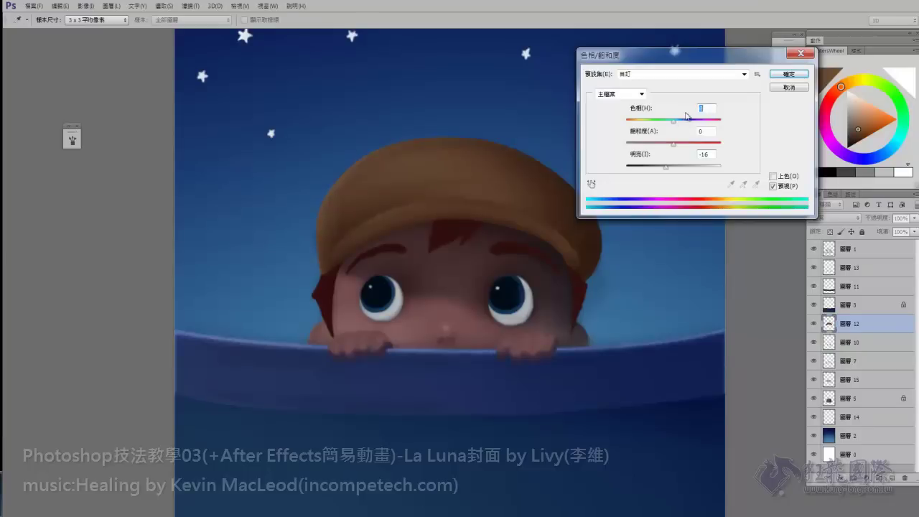
Step: Lower the merged layer's lightness to -16 with Hue/Saturation
key("Return")
key("alt+shift+m")
key("ctrl+minus")
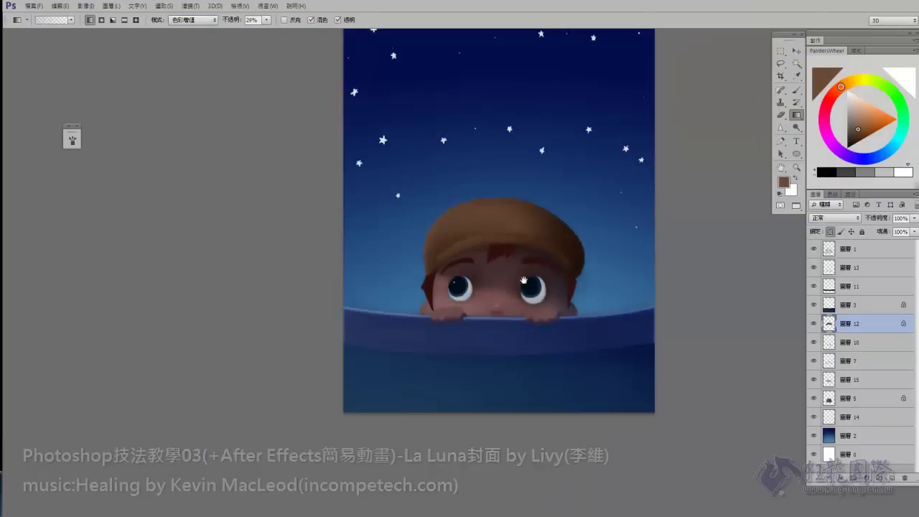
key("ctrl+minus")
Step: Tune layer 7's inner shadow: Use Global Light, 37 px distance, 21 px size
right_click(836, 368)
left_click(855, 346)
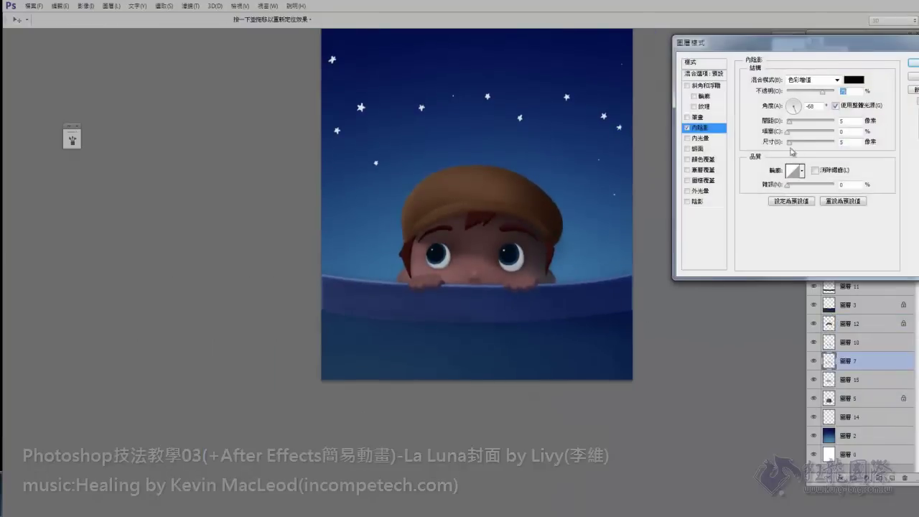
key("ctrl+plus")
left_click(835, 105)
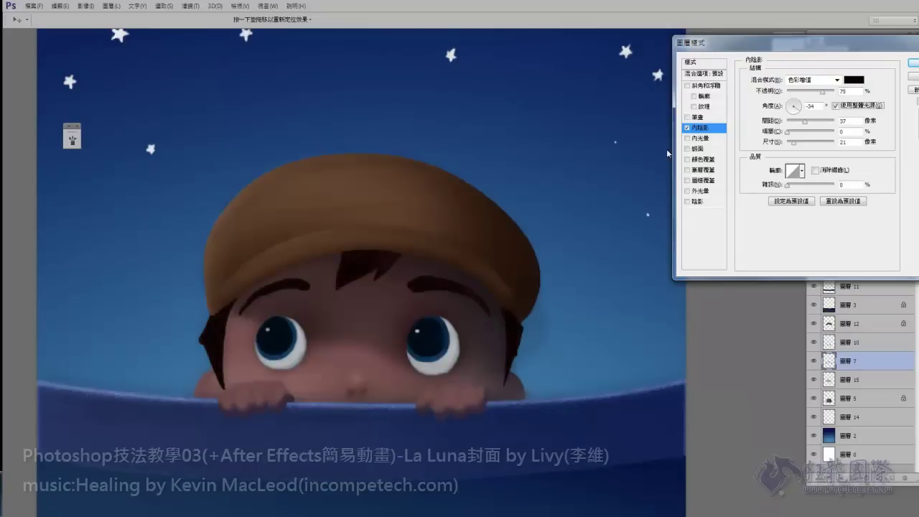
left_click_drag(800, 121, 791, 121)
left_click_drag(794, 142, 804, 143)
left_click(911, 75)
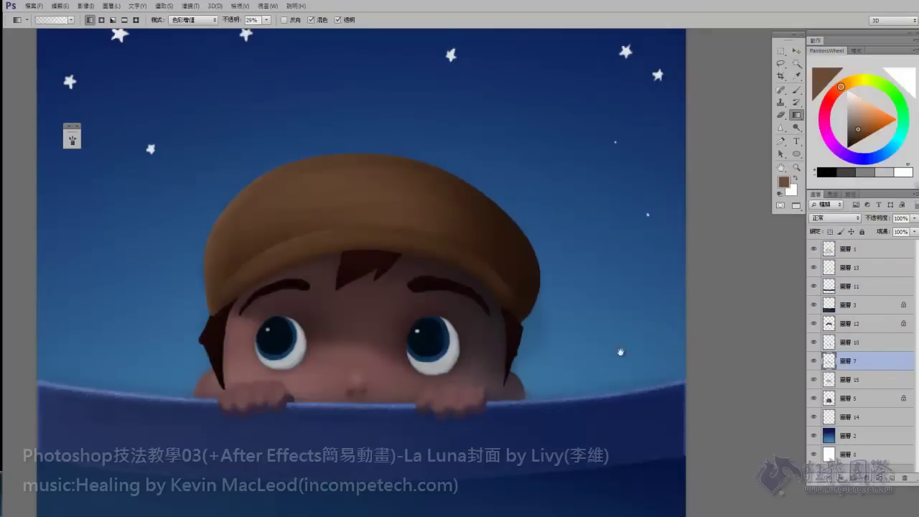
key("ctrl+minus")
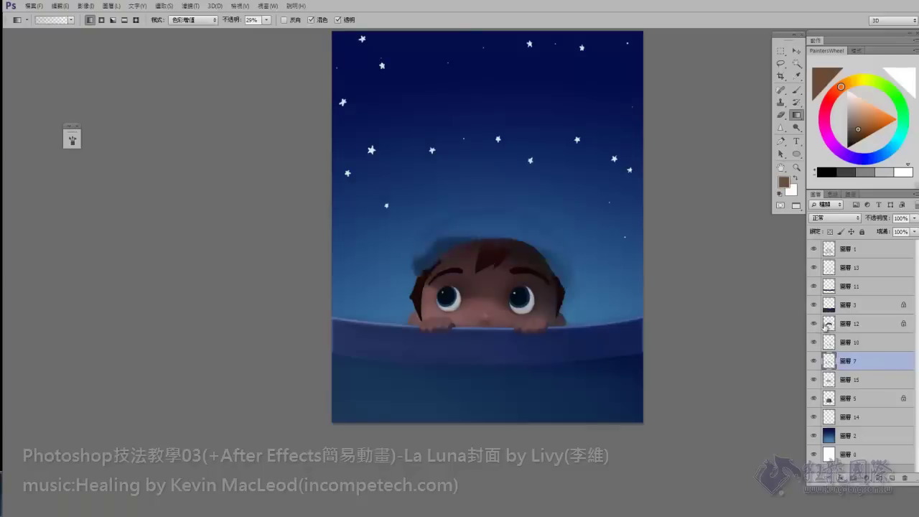
Step: Start warping the brown cap layer to subtly reshape it
left_click(499, 255, "ctrl")
key("ctrl+t")
right_click(499, 255)
left_click(524, 325)
Step: Commit the warped cap shape and set up the Brush zoomed in on the face
left_click_drag(499, 255, 565, 244)
key("Return")
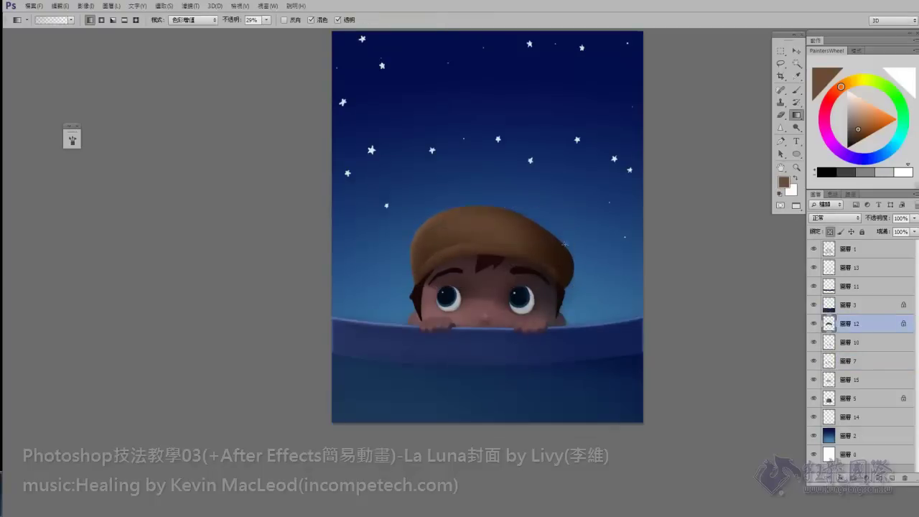
key("ctrl+plus")
key("ctrl+plus")
key("ctrl+plus")
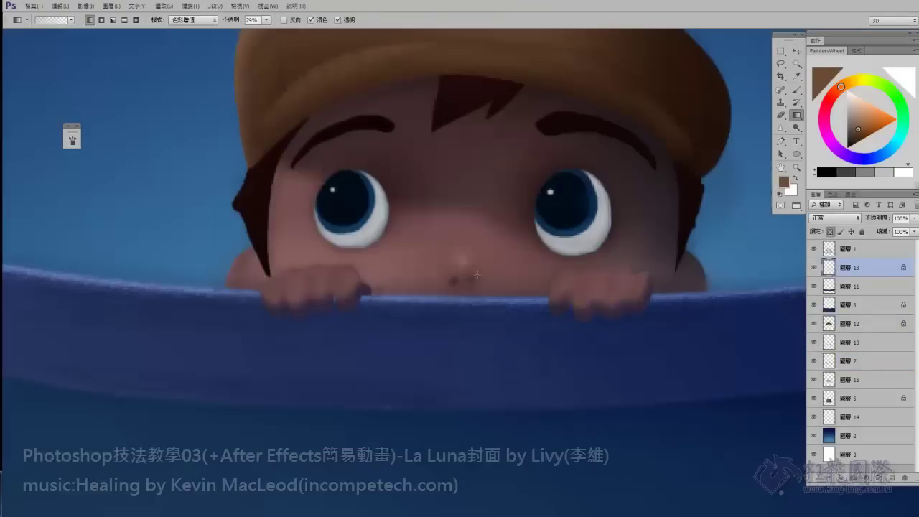
key("b")
right_click(314, 288)
key("Escape")
Step: Lock the hands layer's transparency, hide the selection edge, and reset the brush to Normal blending
left_click(828, 266, "ctrl")
key("ctrl+h")
key("shift+alt+s")
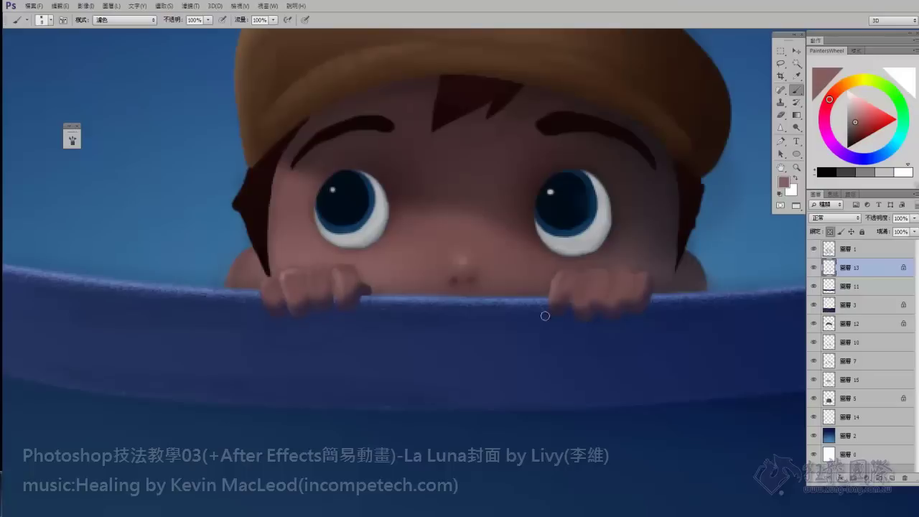
left_click(125, 20)
left_click(292, 322, "alt")
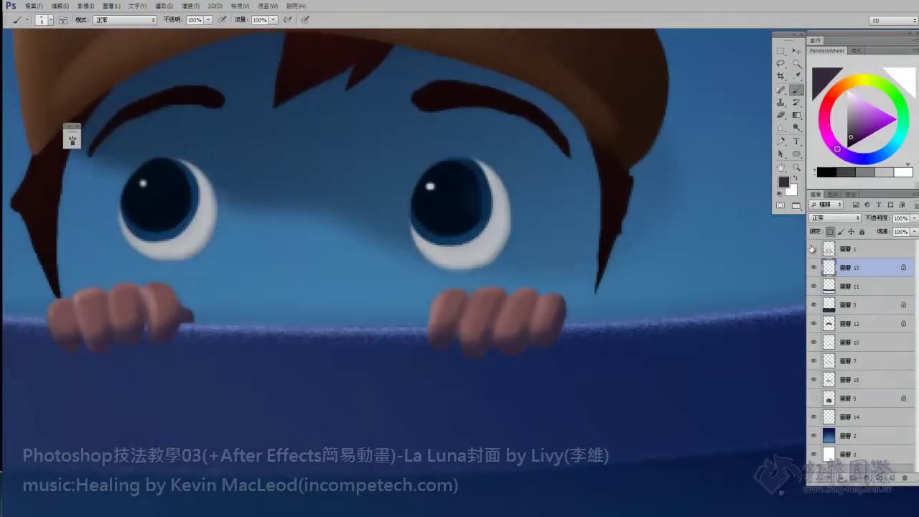
Step: Hide the blue tint layer and select the face layer, sampling mauve and plum-brown skin tones
left_click(812, 249)
left_click(842, 399)
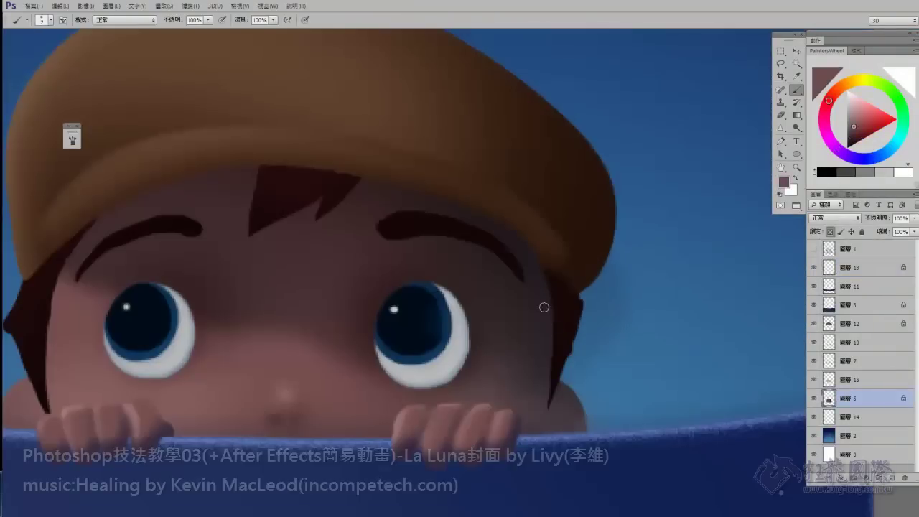
left_click(557, 399, "alt")
left_click(467, 377, "alt")
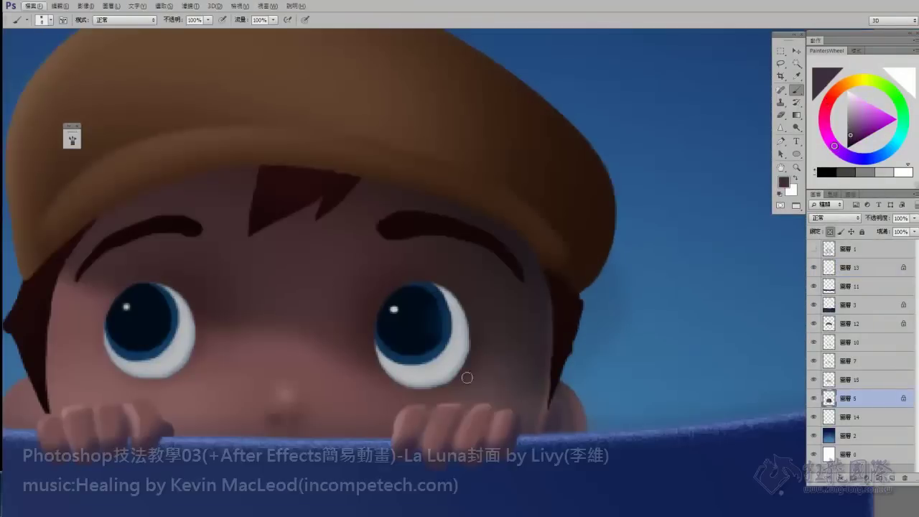
left_click(376, 354, "alt")
Step: Repaint face and hand shading using mauve, steel blue, light blue, purple-grey and salmon tones
left_click_drag(280, 427, 347, 354)
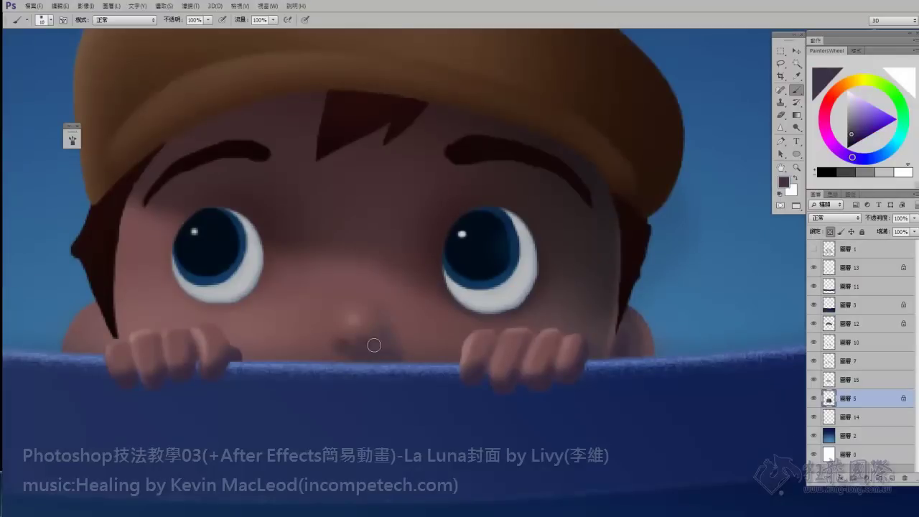
left_click(120, 333, "alt")
left_click_drag(81, 318, 288, 307)
left_click(324, 251, "alt")
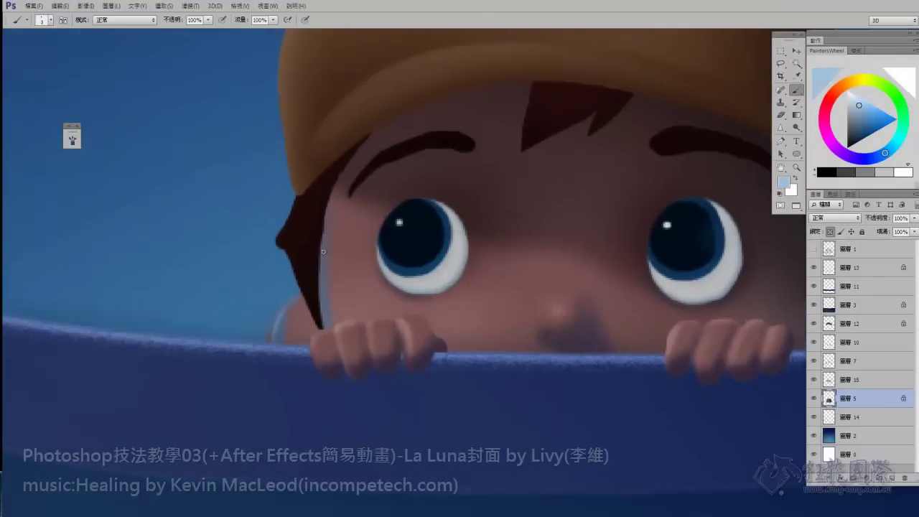
left_click(546, 309, "alt")
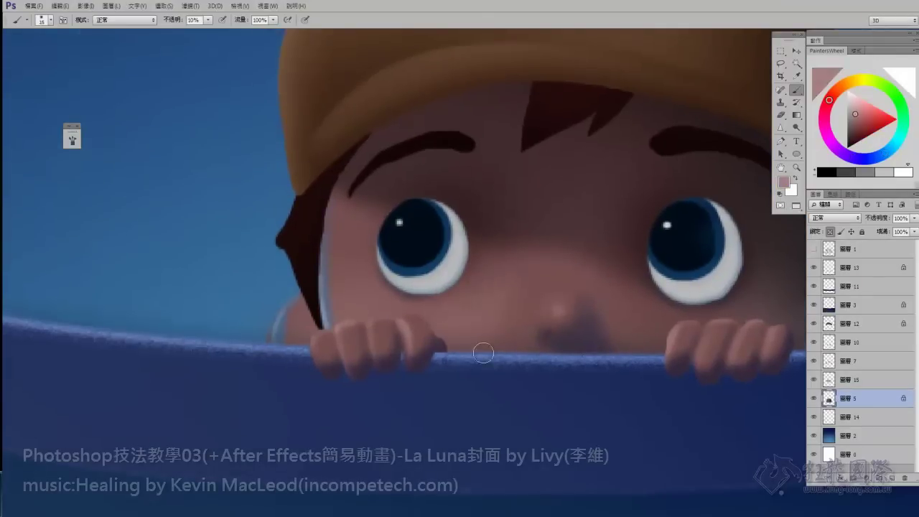
key("ctrl+minus")
left_click(378, 282, "alt")
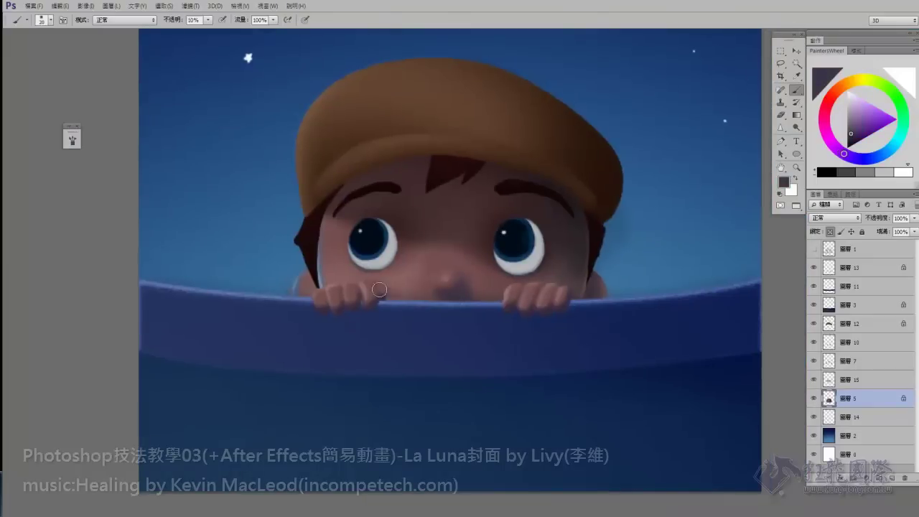
left_click(552, 293, "alt")
Step: Merge the face paint into layer 15 and paint a light stroke along the cap brim
key("ctrl+e")
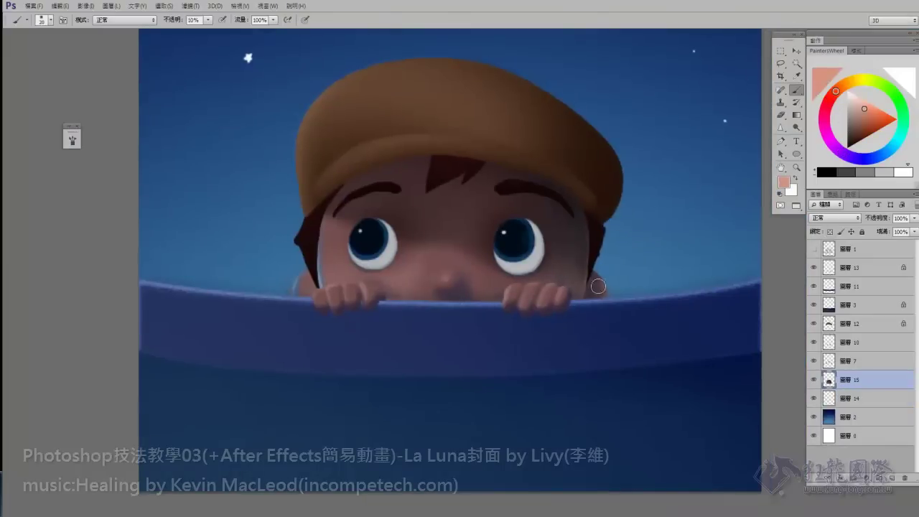
key("ctrl+minus")
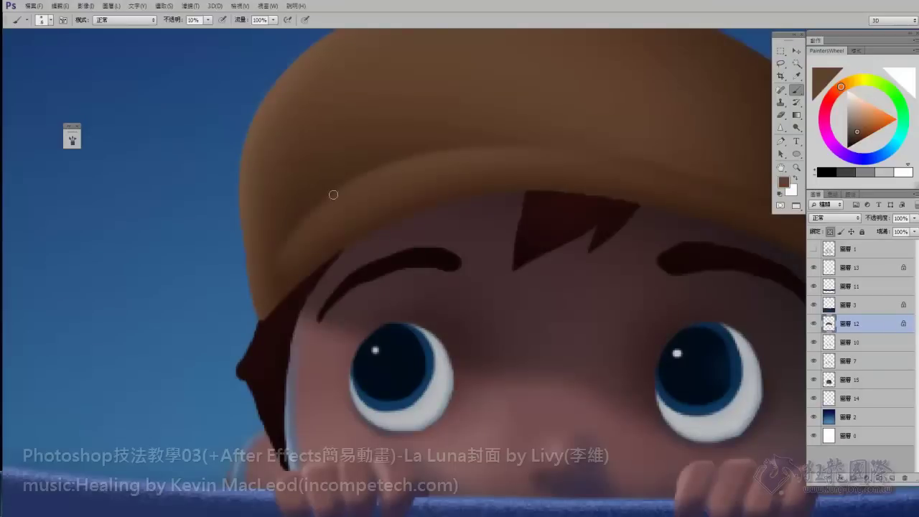
left_click(525, 190, "alt")
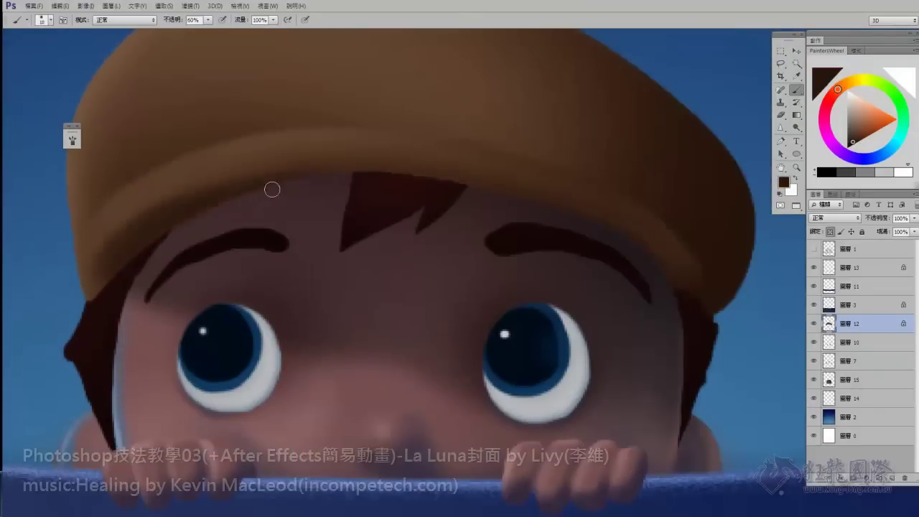
left_click(713, 292, "alt")
left_click_drag(702, 300, 597, 339)
left_click_drag(439, 195, 490, 209)
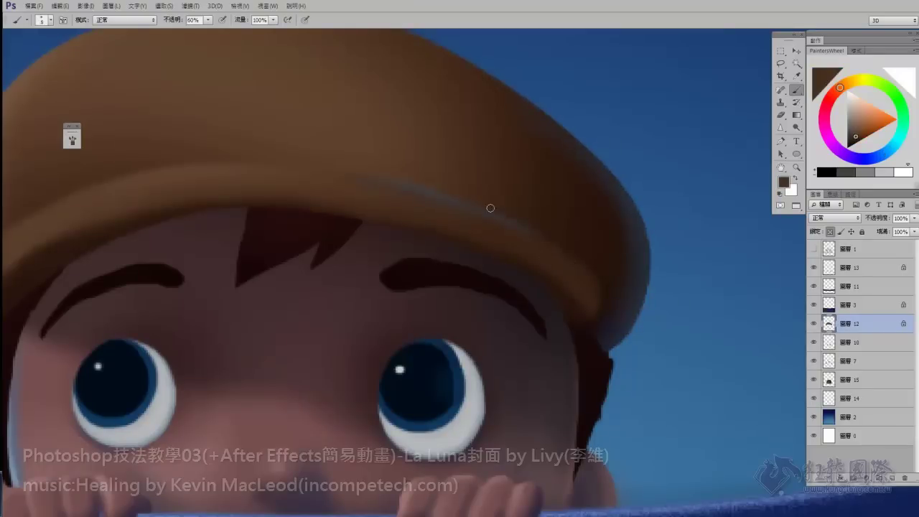
Step: Brighten the cap brim and upper-left cap with lighter brown at brush size 30
left_click(491, 208, "alt")
left_click_drag(249, 206, 234, 242)
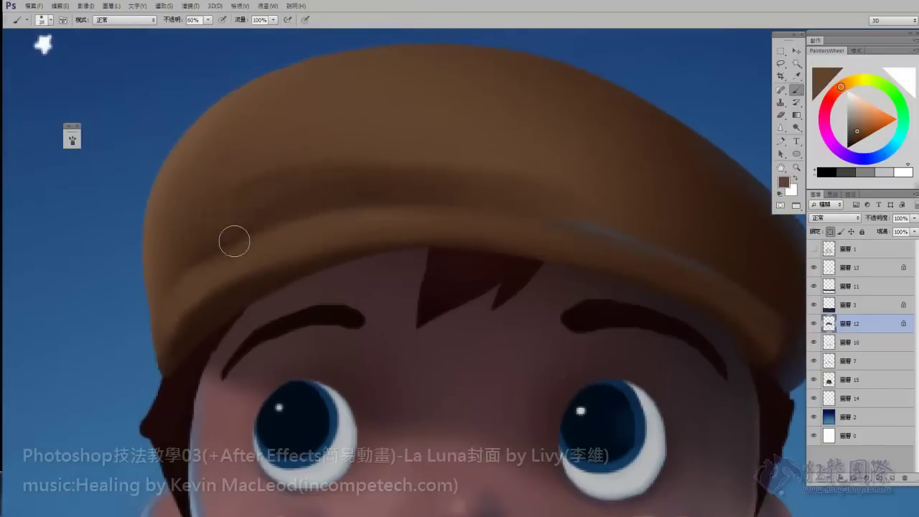
key("]")
left_click(373, 246, "alt")
left_click_drag(319, 140, 190, 189)
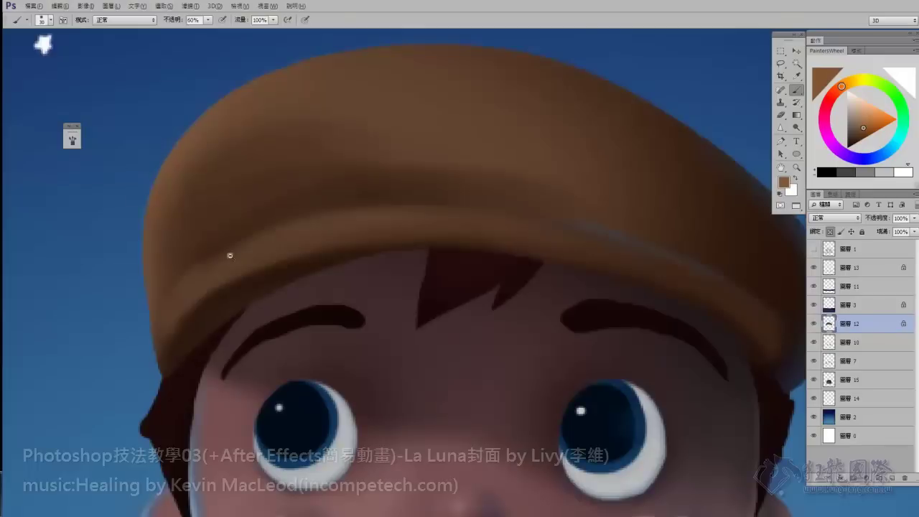
key("ctrl+0")
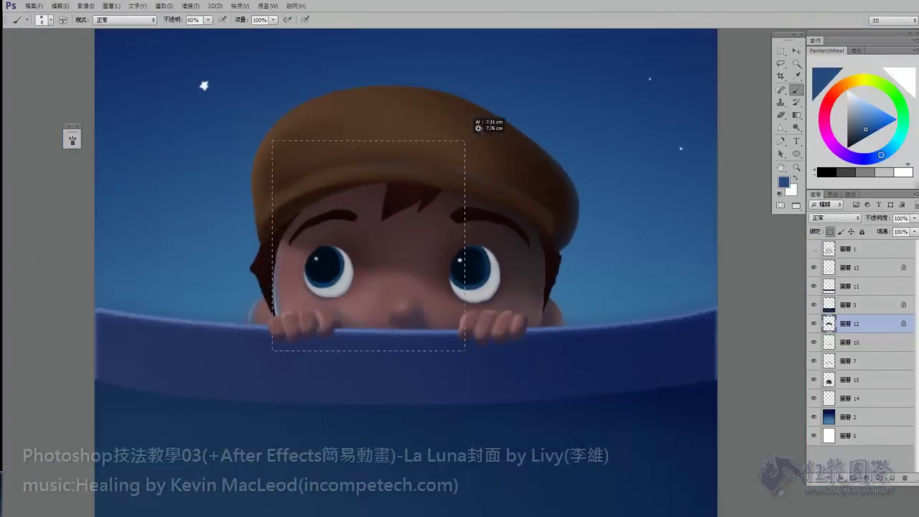
Step: Zoom in on the head and set a size-6 dark brown brush for the cap
left_click_drag(478, 128, 465, 141)
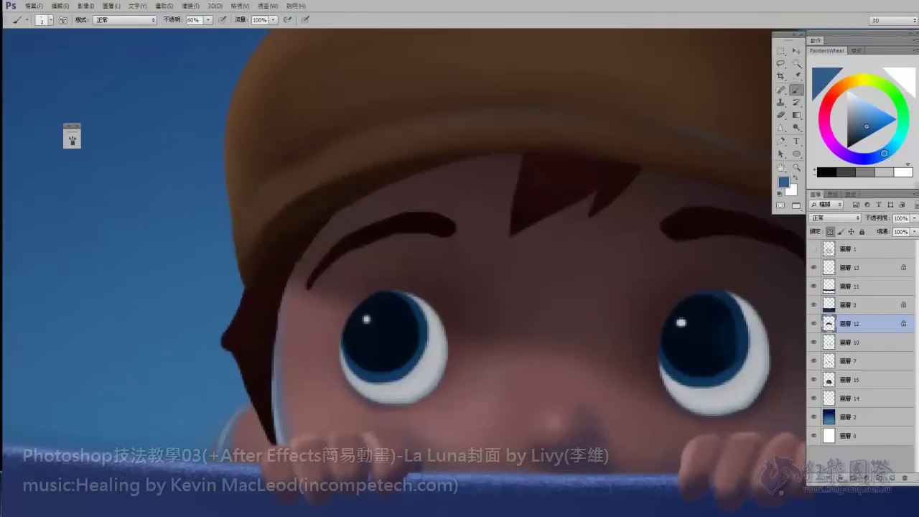
left_click(289, 249, "alt")
key("ctrl+plus")
key("[")
key("[")
key("[")
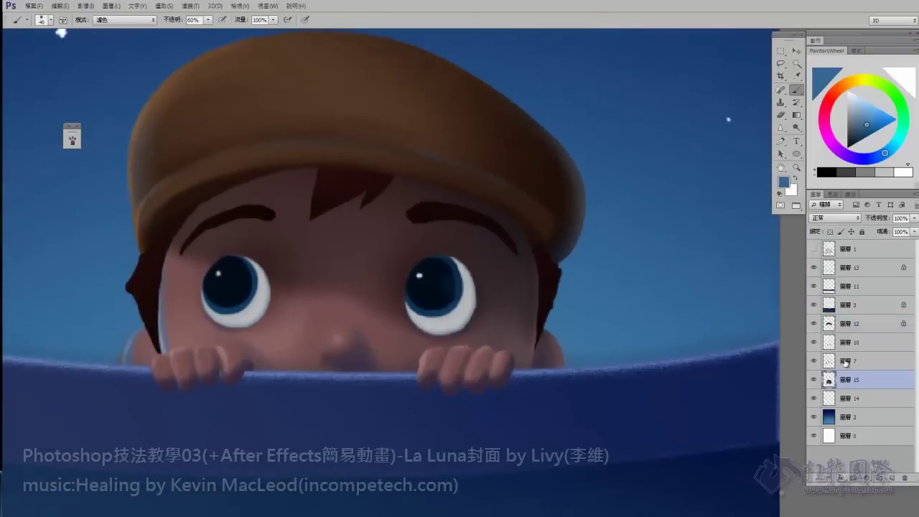
Step: Select layer 7, unlock its transparent pixels, and switch to the Eraser
left_click(846, 364)
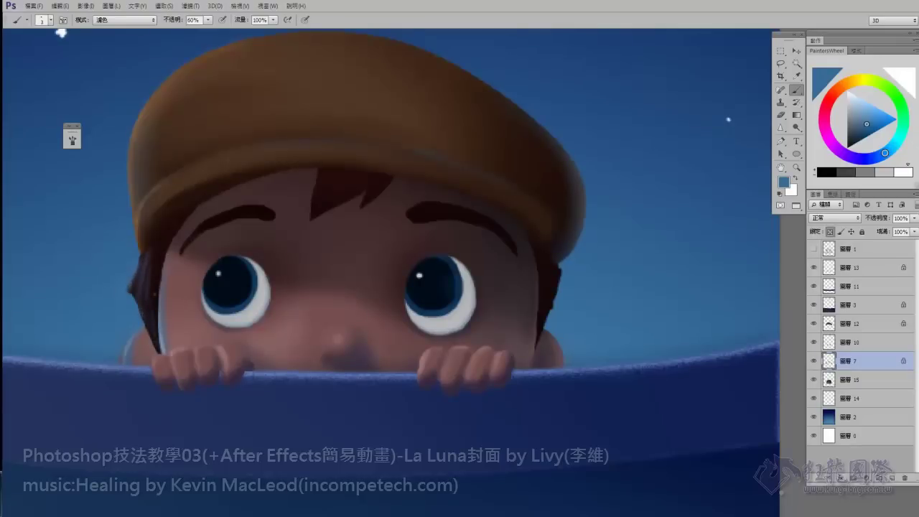
key("slash")
key("e")
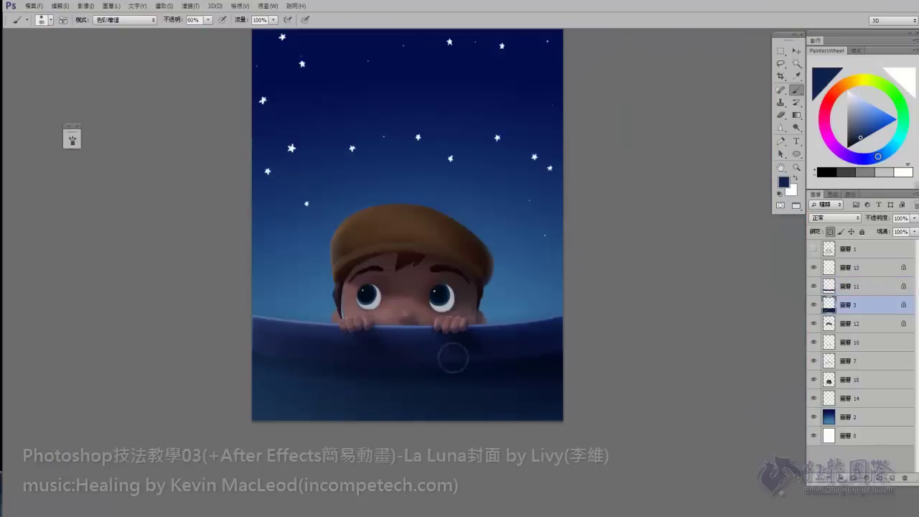
Step: Switch the brush from Screen to Multiply blending and paint light blue over the face and hair
left_click(125, 19)
left_click(118, 143)
left_click(124, 19)
left_click(119, 86)
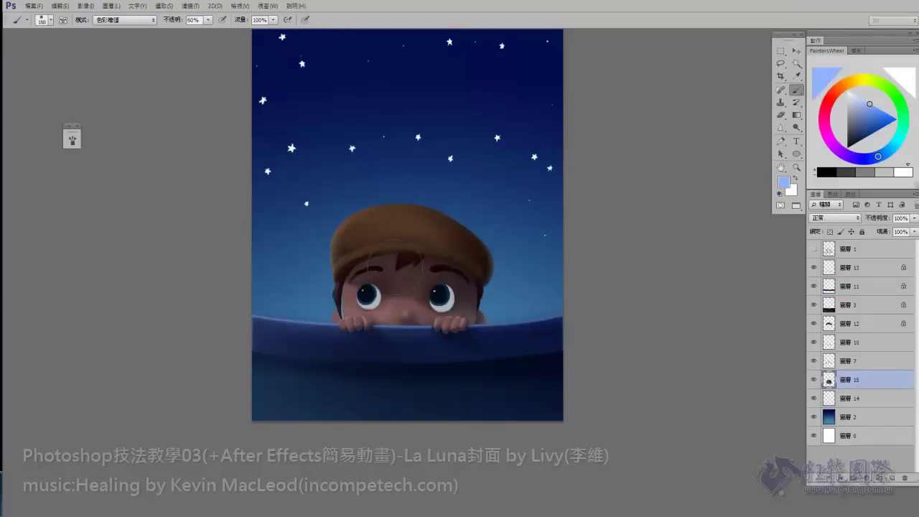
left_click_drag(422, 271, 482, 267)
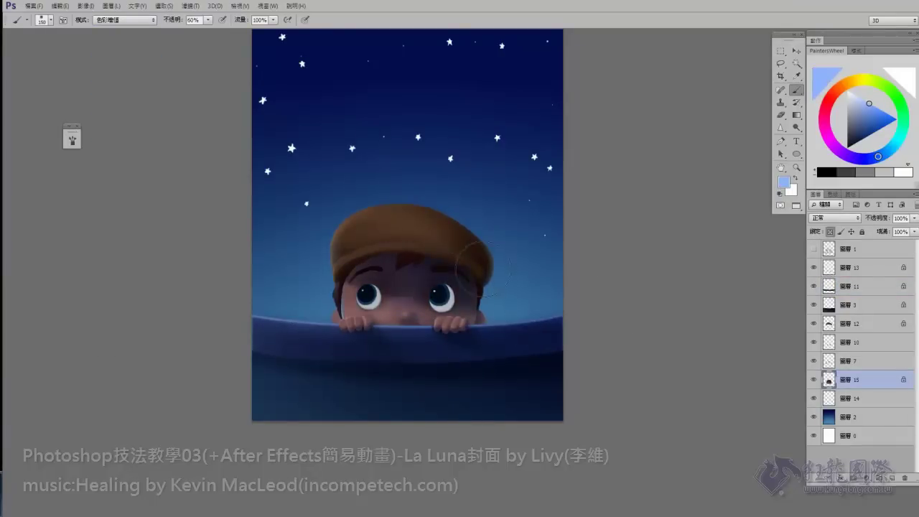
Step: Apply a Curves adjustment bending the blue channel curve, then view the whole canvas
left_click(86, 5)
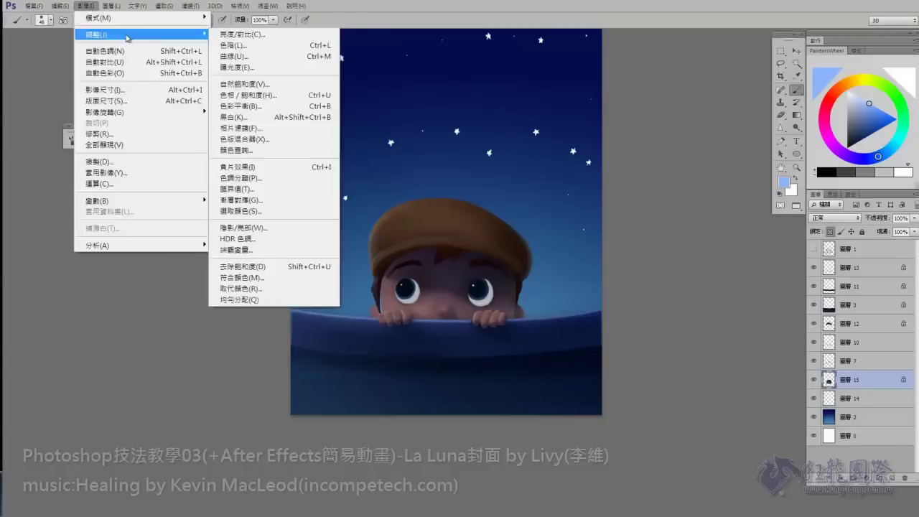
left_click(230, 57)
left_click(578, 100)
left_click(567, 140)
left_click(627, 163)
left_click_drag(599, 180, 598, 170)
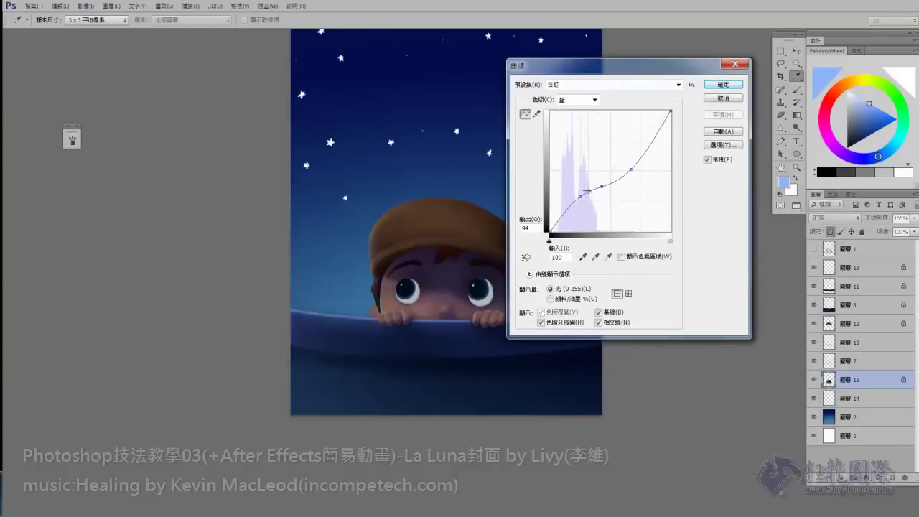
left_click_drag(568, 206, 558, 213)
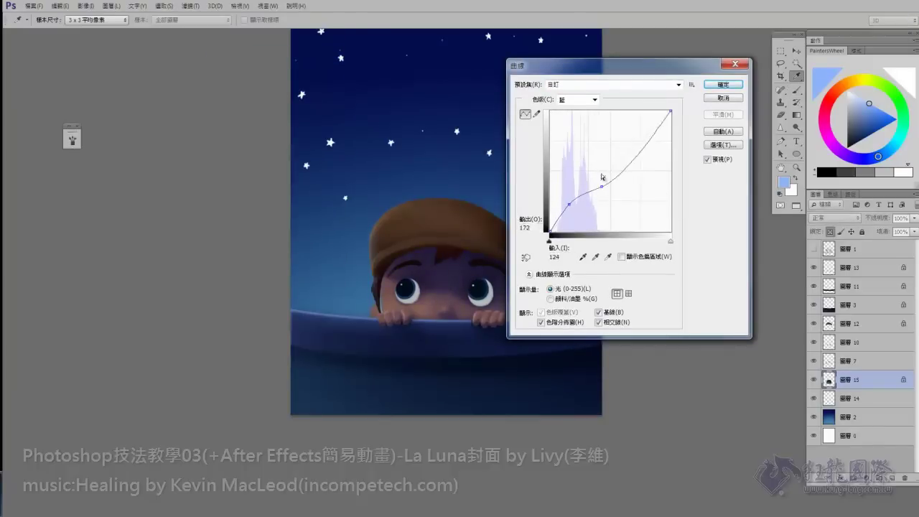
left_click(730, 98)
left_click_drag(509, 348, 527, 312)
scroll(663, 357, "down", 1)
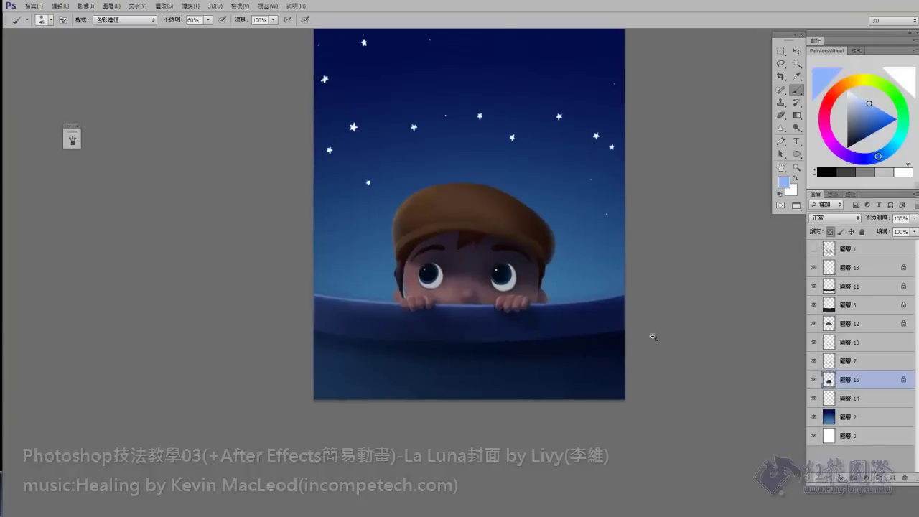
scroll(672, 316, "down", 1)
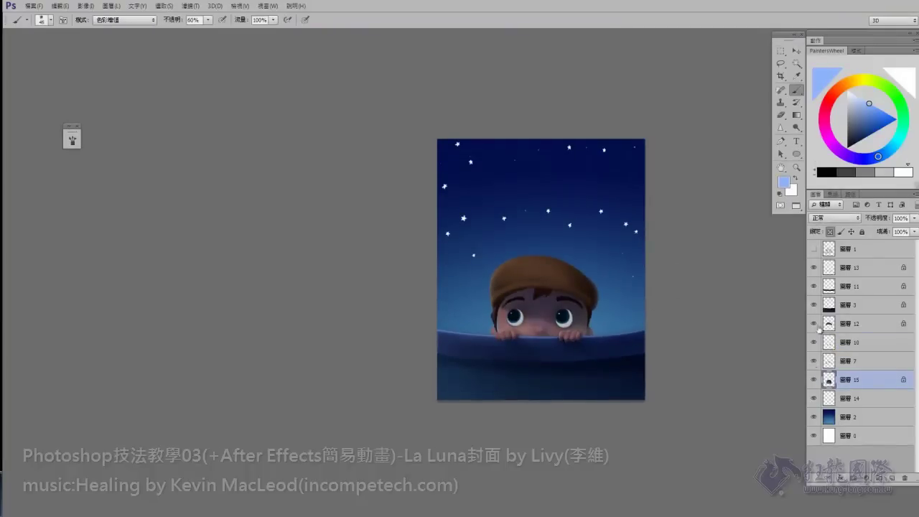
Step: Merge layers 15, 7 and 10 into one and size the Smudge tool brush
left_click(848, 342, "shift")
key("ctrl+e")
scroll(542, 309, "up", 3)
left_click(783, 130)
right_click(439, 254)
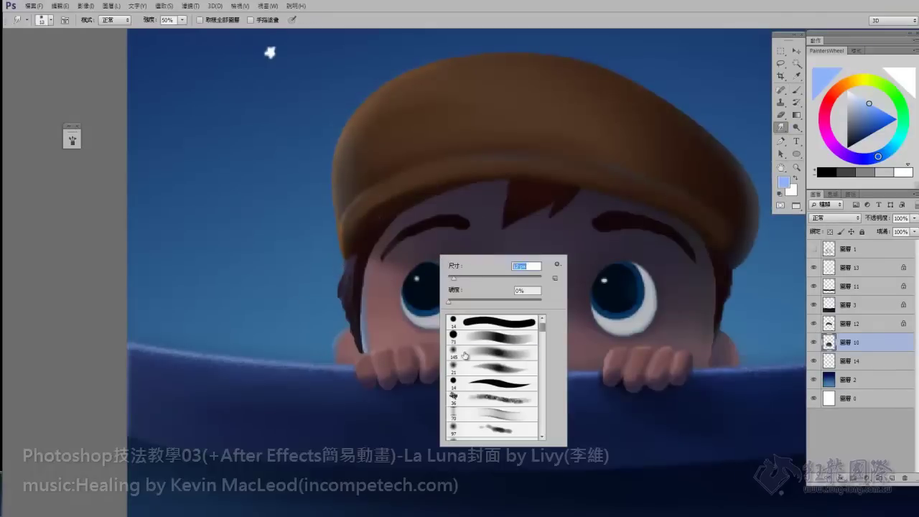
key("Escape")
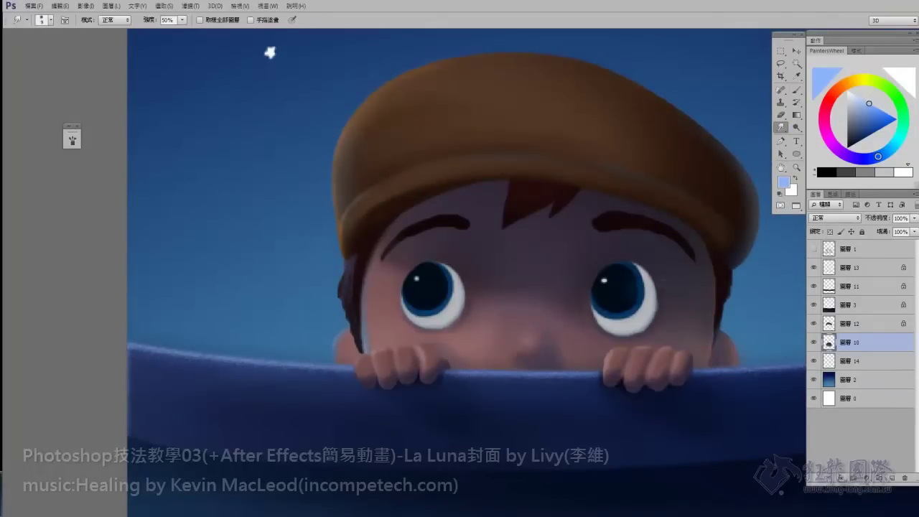
Step: Switch to a 25 px Brush and sample skin, mauve and eyebrow colours for the cheek blush
scroll(454, 225, "right", 3)
scroll(502, 215, "down", 1)
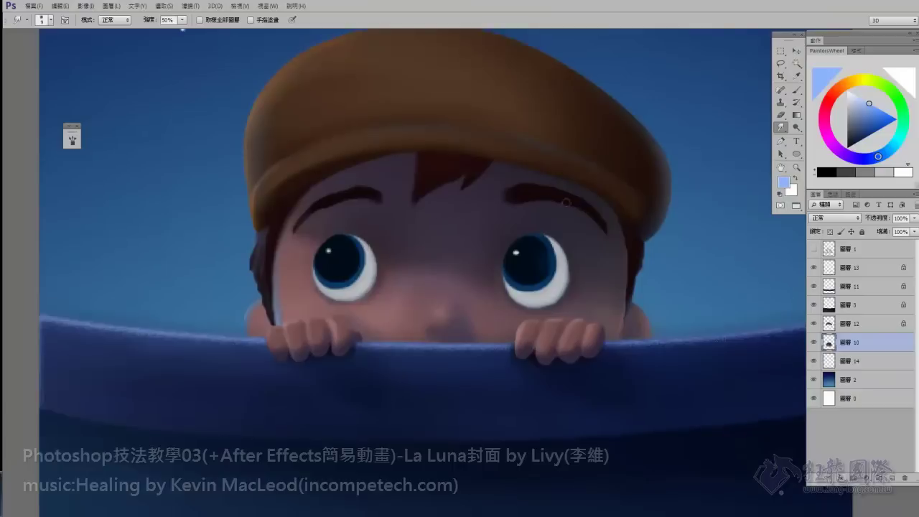
scroll(460, 273, "left", 2)
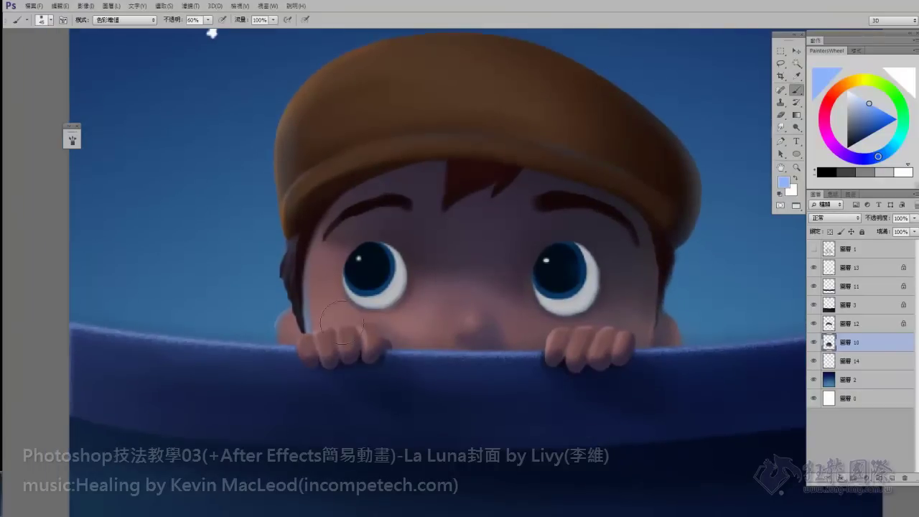
key("b")
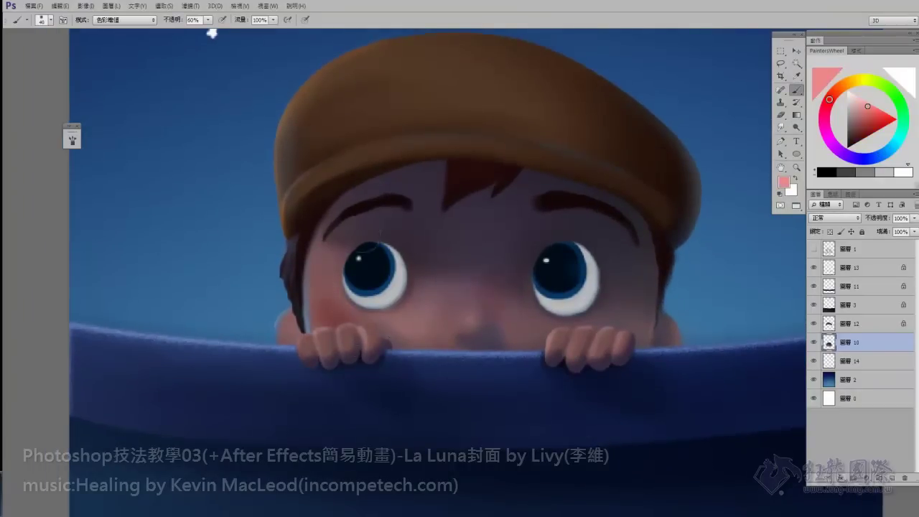
left_click(366, 248, "alt")
left_click(126, 20)
key("bracketleft")
key("bracketleft")
key("bracketleft")
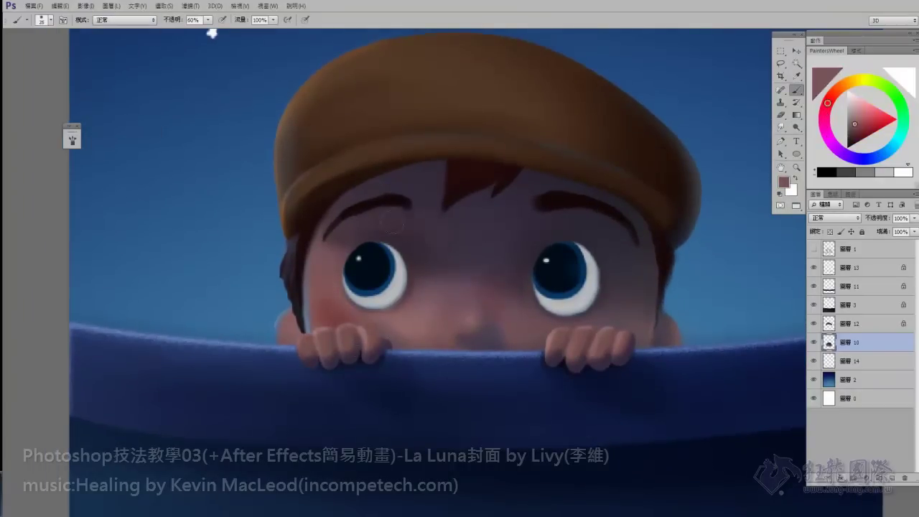
key("bracketleft")
key("bracketleft")
key("bracketleft")
left_click(401, 204, "alt")
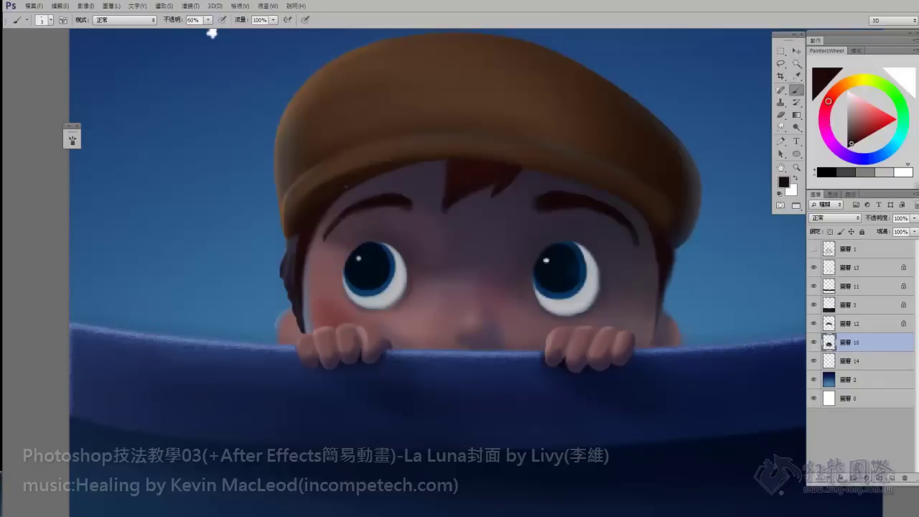
Step: Set the brush to 20 px at 20% opacity over the boy's face
left_click_drag(584, 184, 462, 159)
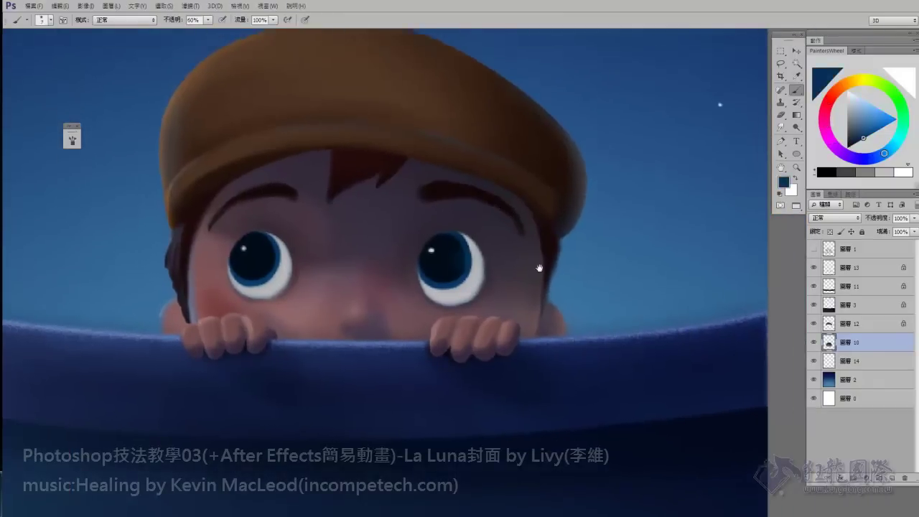
left_click_drag(370, 126, 419, 183)
right_click(419, 184)
key("Return")
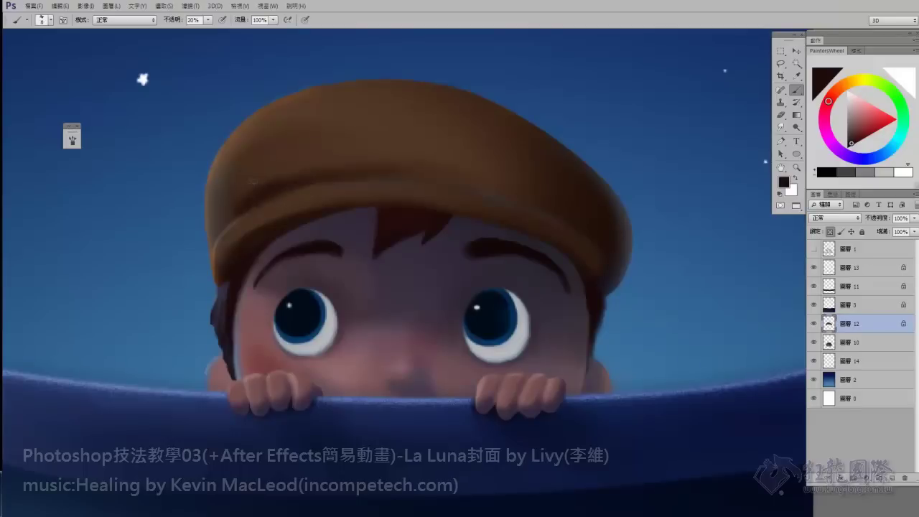
key("bracketleft")
key("bracketleft")
key("bracketleft")
key("2")
Step: Sample reddish, greyish and dark browns from the cap
left_click(394, 159, "alt")
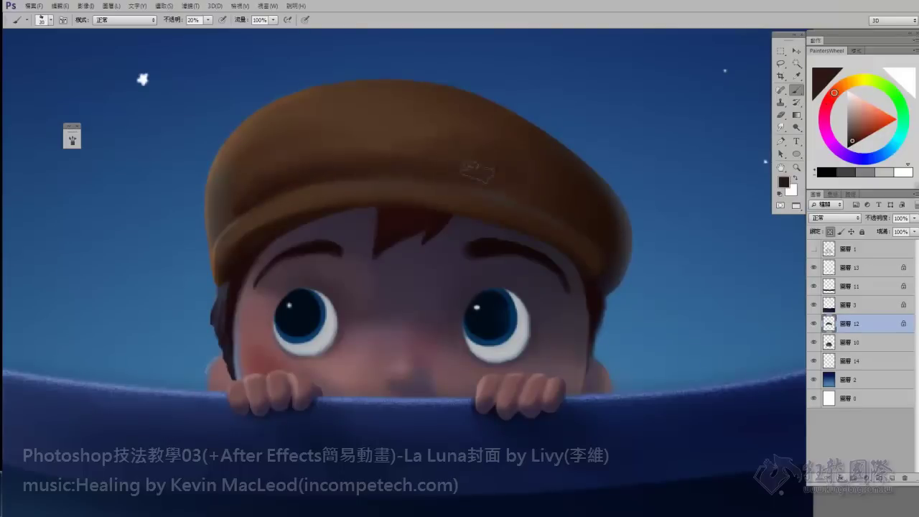
left_click(238, 279, "alt")
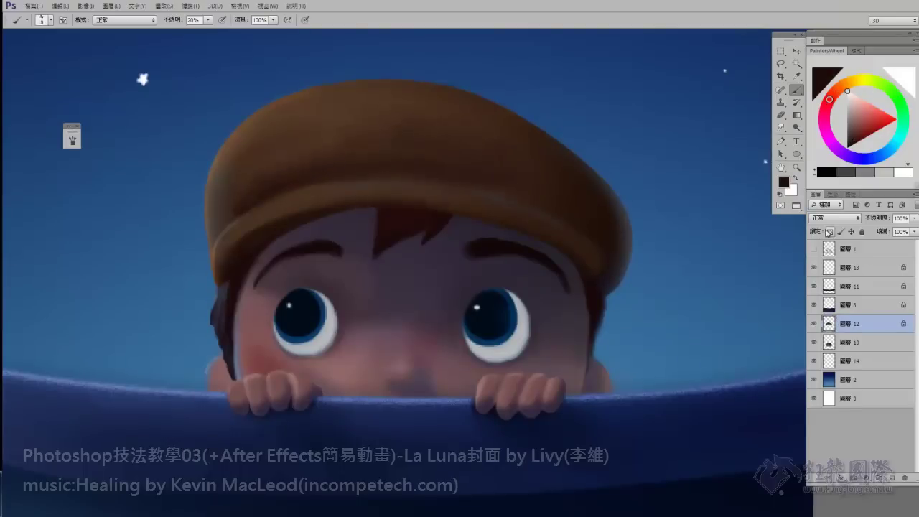
left_click(256, 165, "alt")
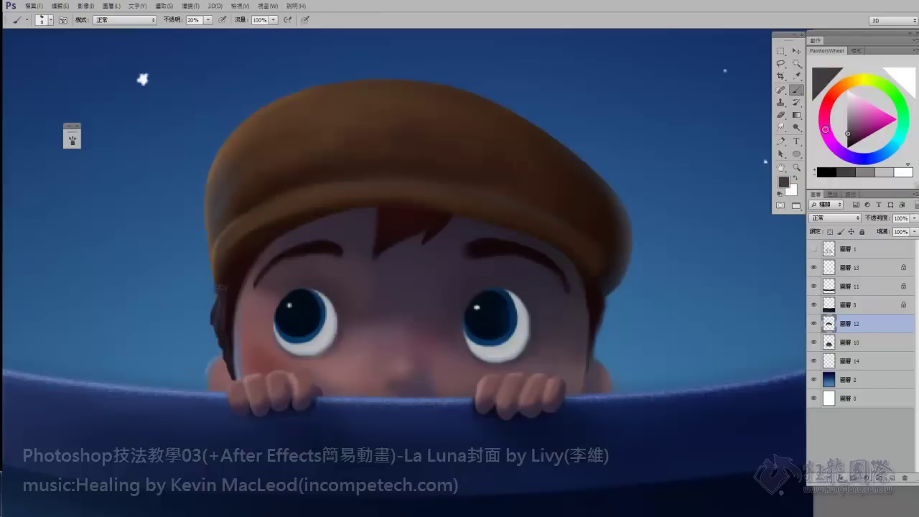
left_click(323, 211, "alt")
key("ctrl+minus")
Step: Warp the cap's shape toward the left and apply it
key("ctrl+t")
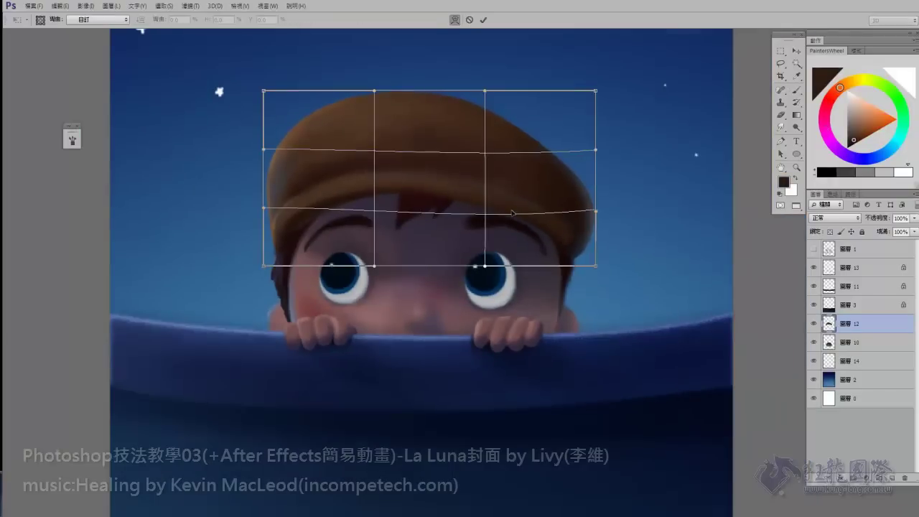
left_click_drag(598, 190, 571, 191)
key("Return")
key("b")
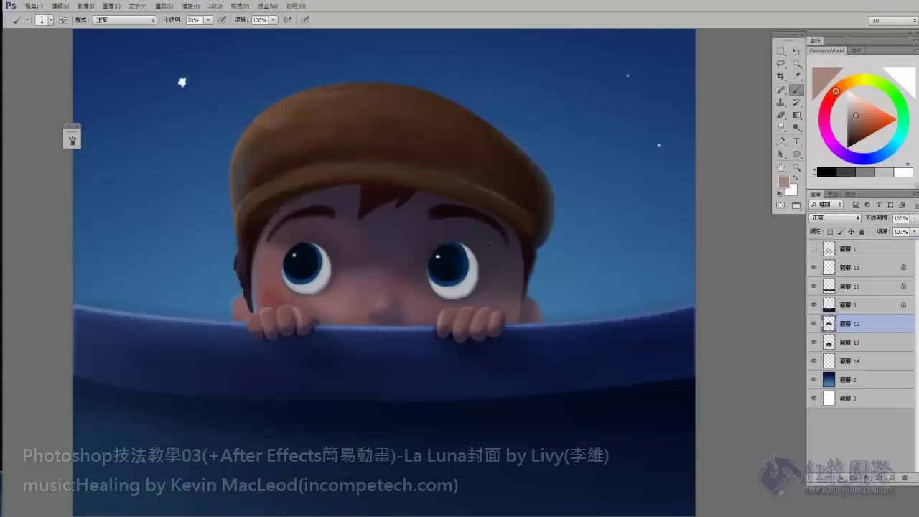
left_click(530, 247, "alt")
Step: Size the Eraser and clean stray edges, then return to the Brush zoomed on the boy
key("e")
right_click(544, 243)
key("Escape")
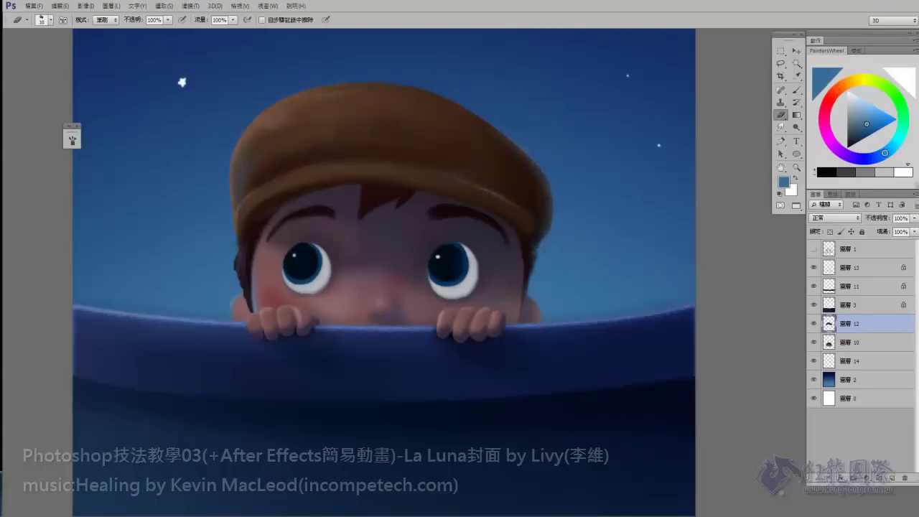
key("ctrl+minus")
key("b")
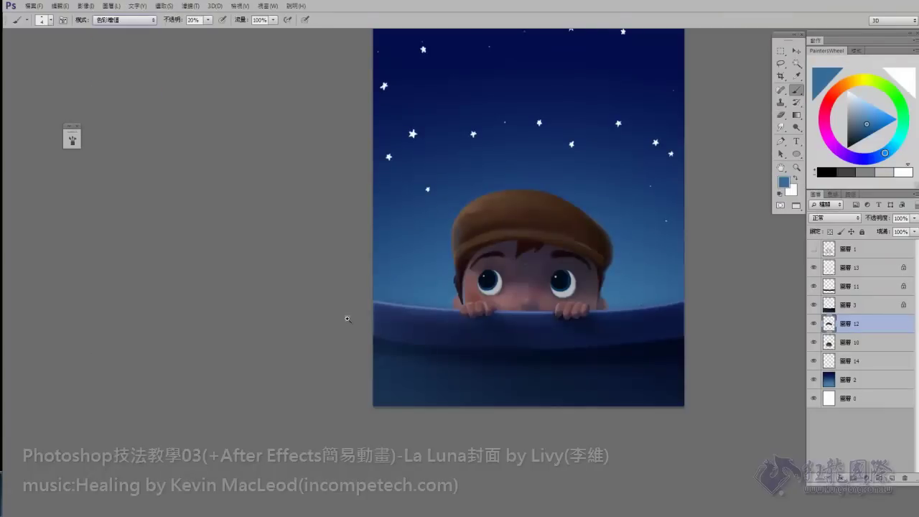
key("ctrl+plus")
key("ctrl+plus")
key("ctrl+plus")
Step: Sample cap browns and merge face layer 10 into cap layer 12
left_click(374, 170, "alt")
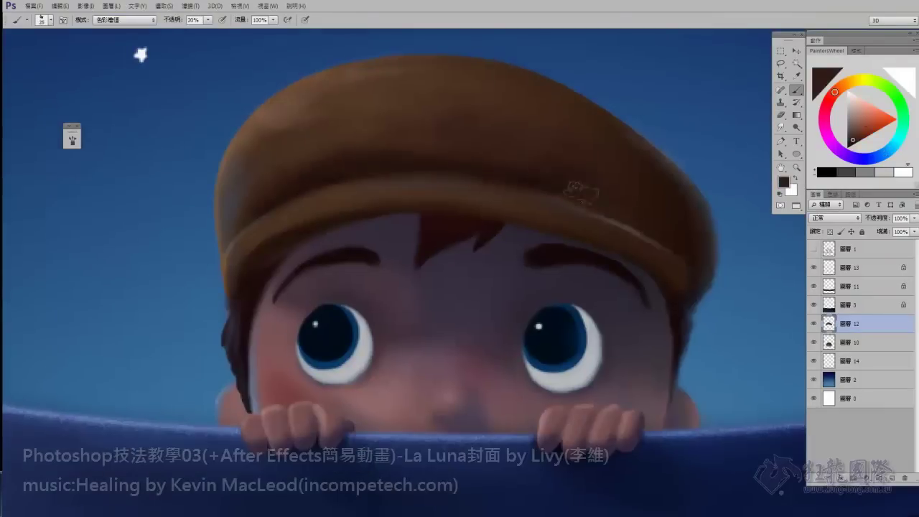
left_click(465, 131, "alt")
key("ctrl+minus")
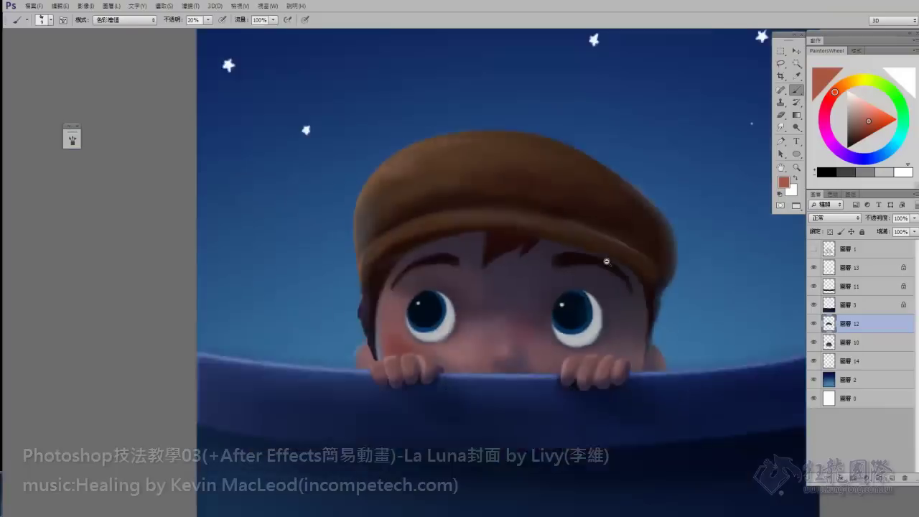
key("ctrl+minus")
key("ctrl+plus")
key("ctrl+plus")
key("ctrl+e")
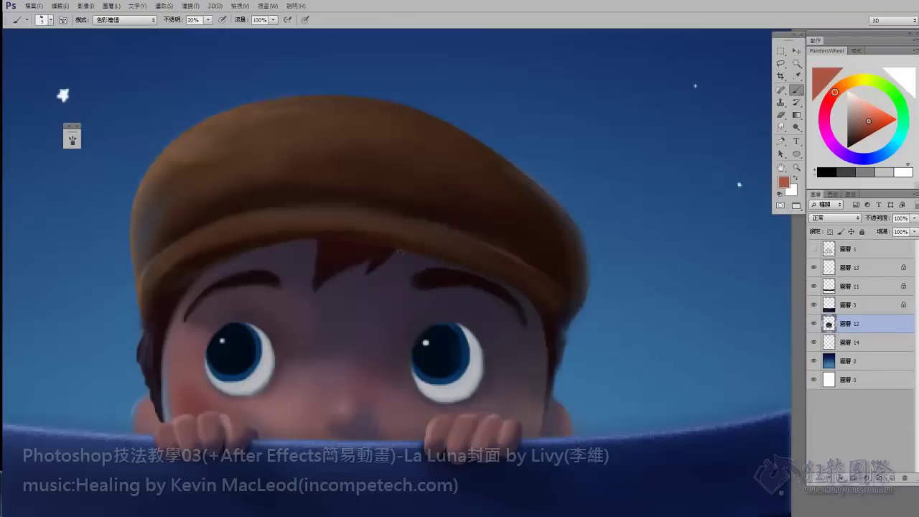
Step: Sample blue-grey and mauve skin tones and pick a brighter pink with a larger brush
left_click(507, 290, "alt")
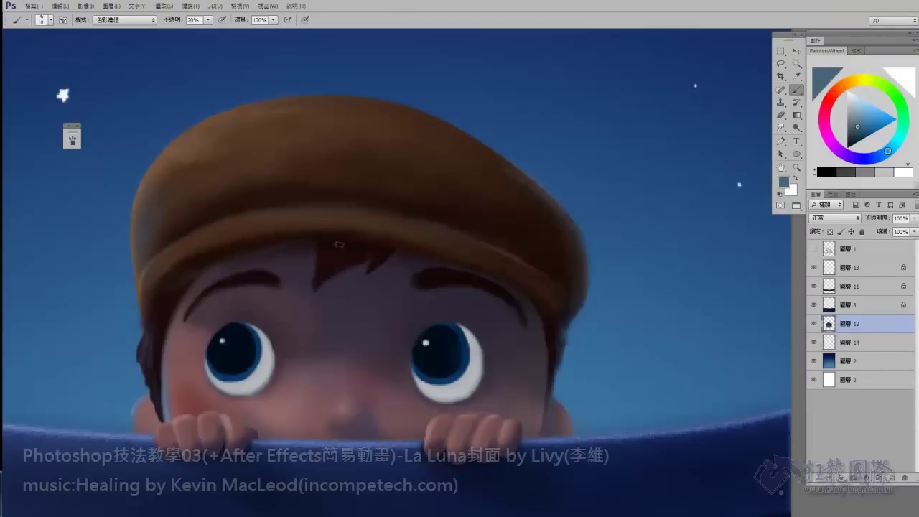
key("ctrl+minus")
key("ctrl+minus")
key("ctrl+plus")
key("ctrl+plus")
left_click(417, 249, "alt")
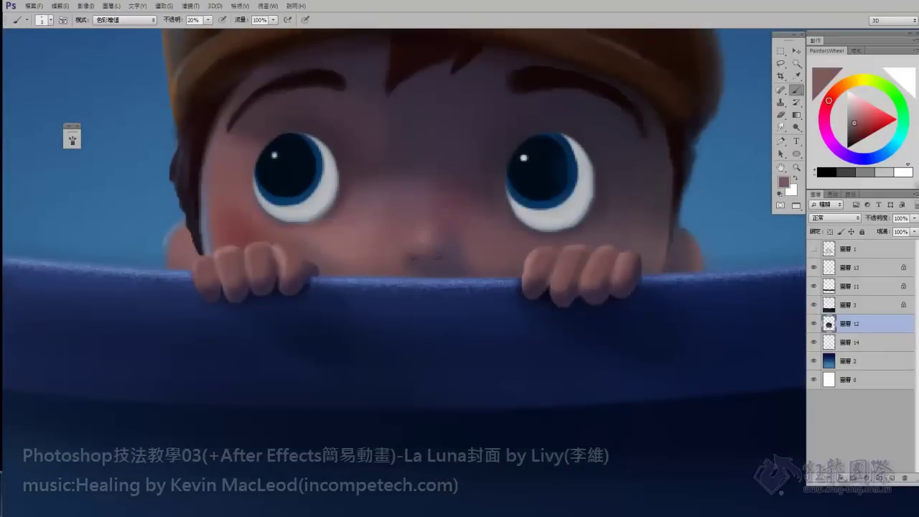
right_click(415, 256, "alt+shift")
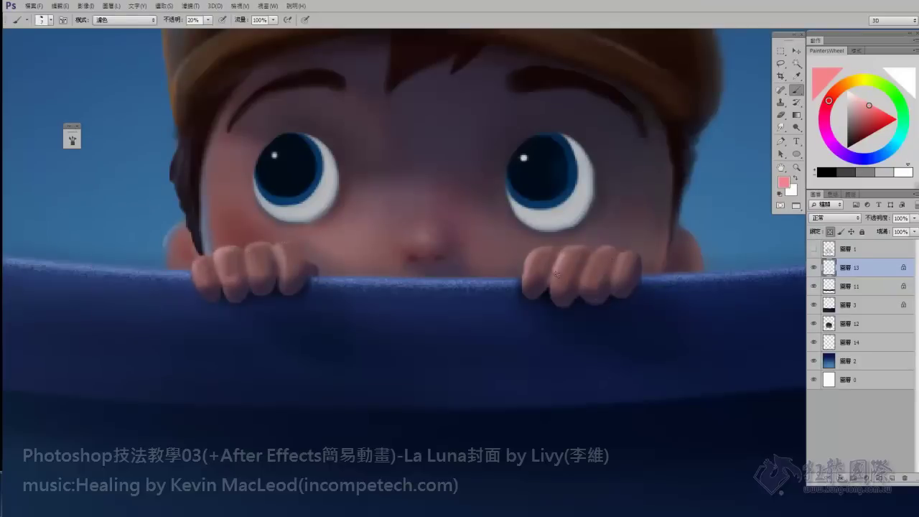
scroll(585, 297, "down", 3)
scroll(242, 304, "up", 5)
Step: Set the brush to Normal at 50% opacity and sample a greyish purple from the finger
key("d")
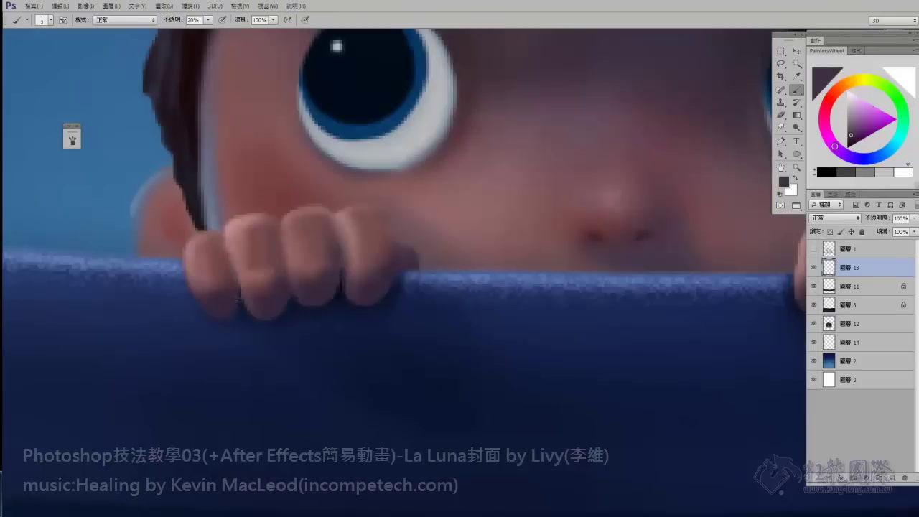
key("5")
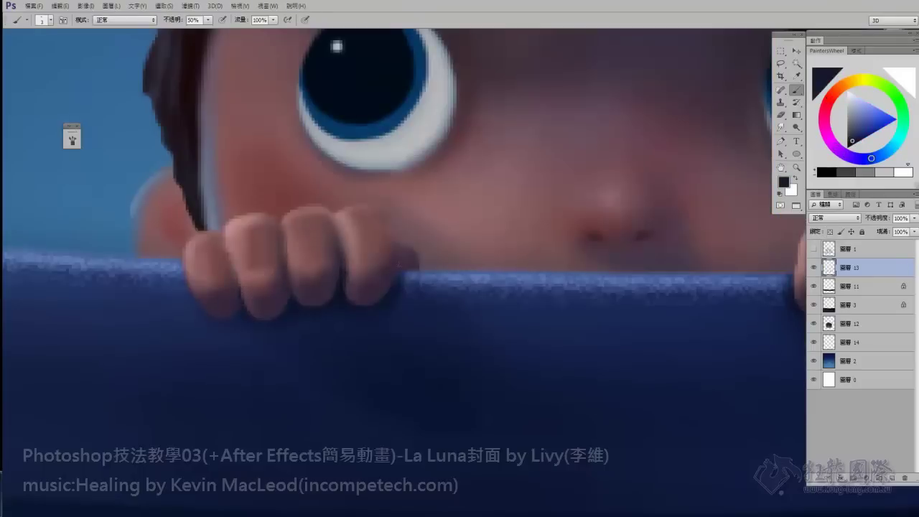
left_click_drag(397, 261, 131, 247)
left_click(646, 270, "alt")
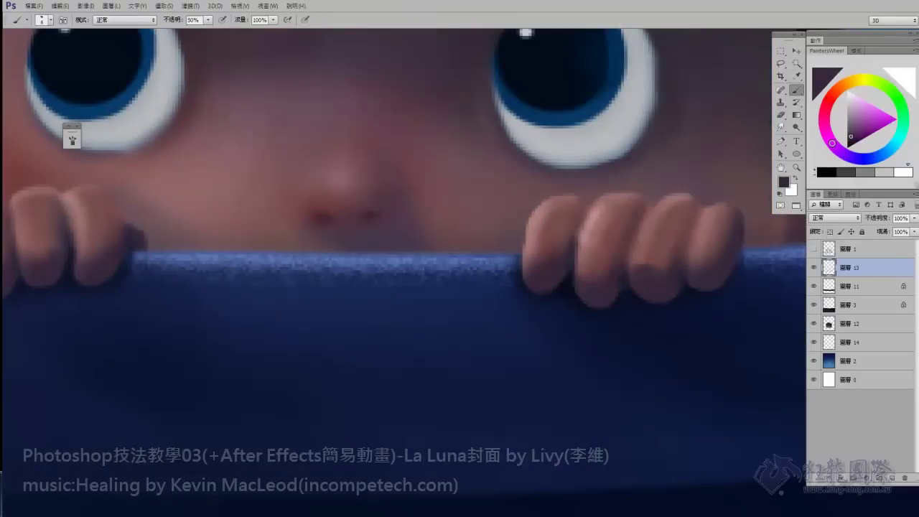
scroll(630, 302, "down", 5)
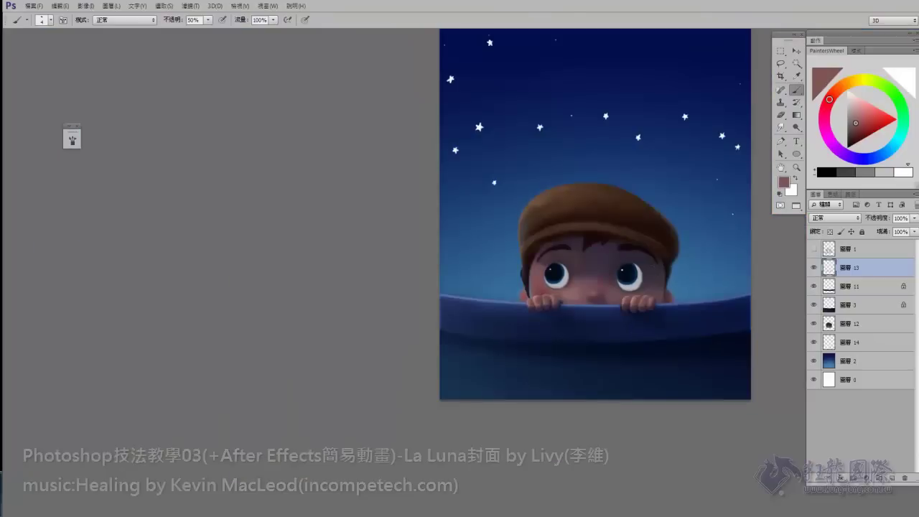
left_click(814, 346)
Step: Add an Outer Glow layer style to the stars on layer 14
left_click(867, 478)
left_click(854, 407)
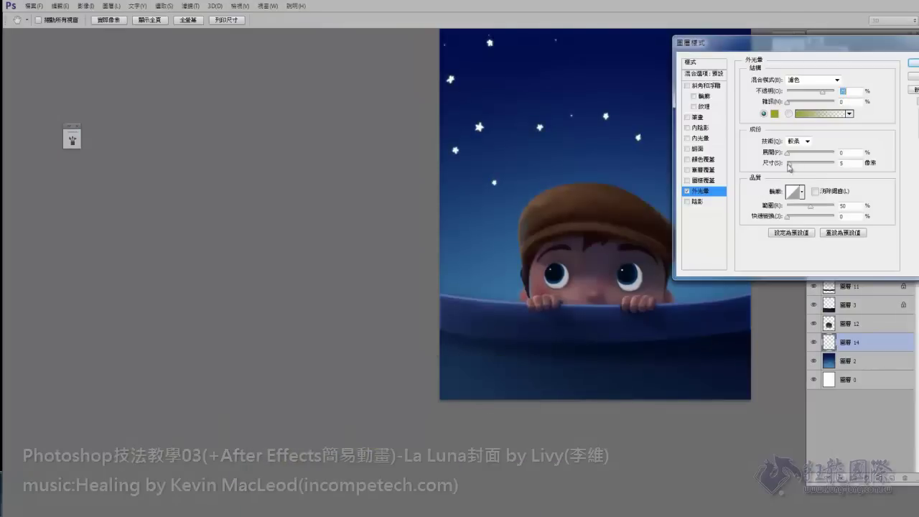
left_click(912, 63)
scroll(503, 180, "up", 2)
Step: Lasso two stars and tint one blue and the other pink with Hue/Saturation
key("l")
left_click_drag(345, 172, 349, 241)
key("ctrl+u")
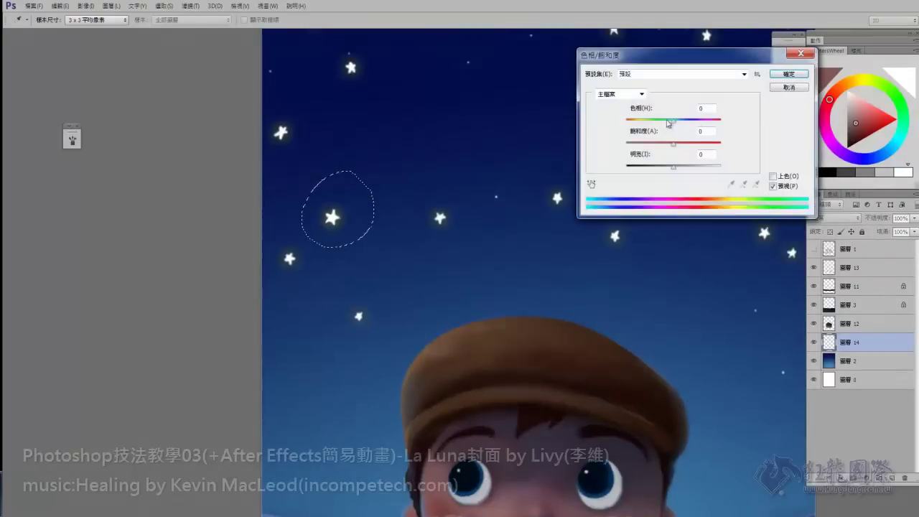
left_click_drag(673, 119, 711, 123)
left_click_drag(673, 166, 687, 166)
key("Return")
left_click_drag(291, 233, 284, 294)
key("ctrl+u")
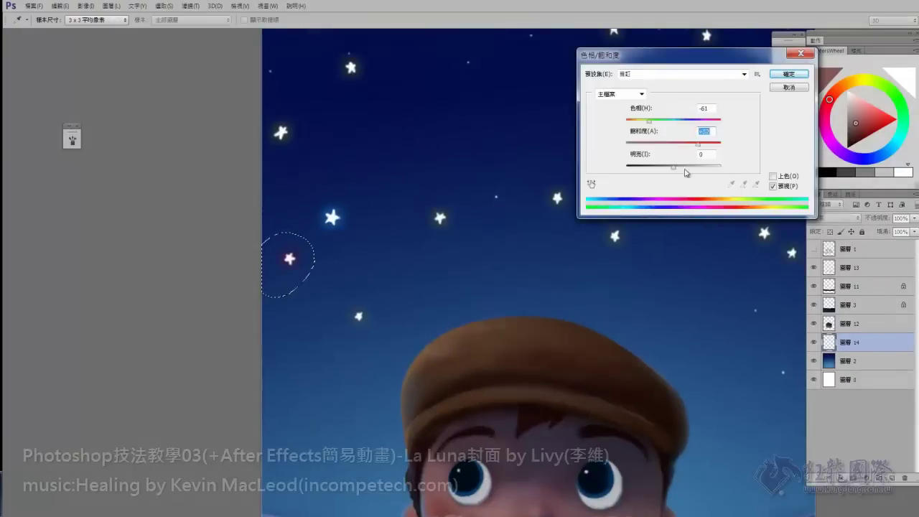
left_click_drag(674, 119, 643, 121)
key("Return")
Step: Recolour three more stars in the middle and right of the sky with new hues
scroll(591, 208, "down", 2)
left_click_drag(431, 191, 446, 214)
key("ctrl+u")
key("Return")
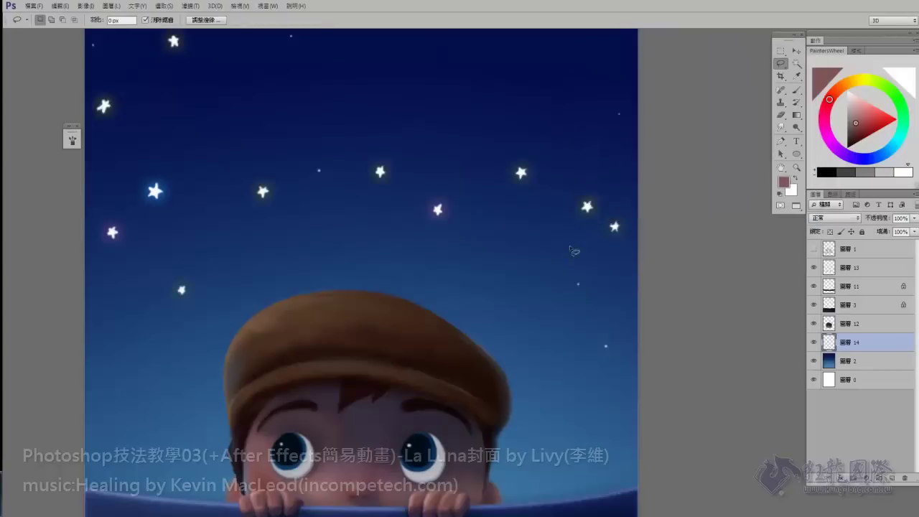
scroll(522, 188, "up", 2)
left_click_drag(506, 154, 523, 188)
key("ctrl+u")
left_click_drag(673, 119, 707, 119)
key("Return")
left_click_drag(511, 188, 535, 212)
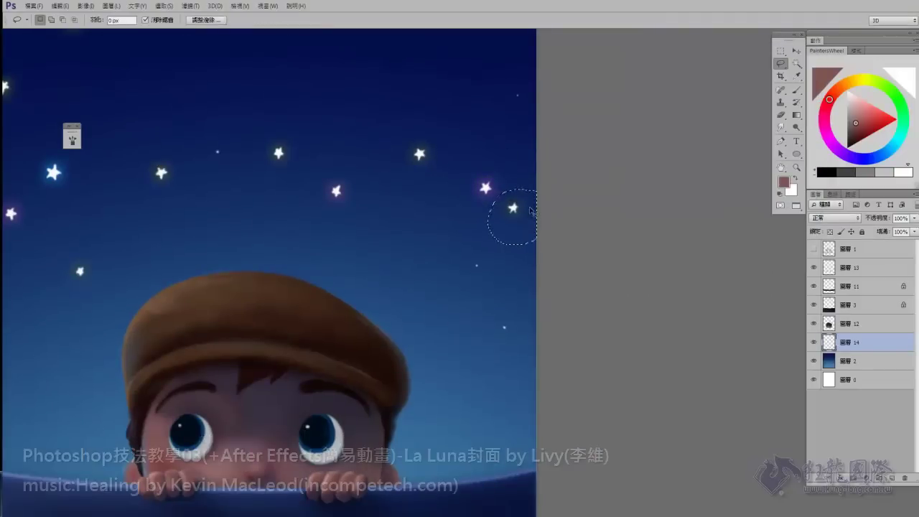
key("ctrl+u")
left_click_drag(673, 119, 642, 123)
key("Return")
Step: Shift the hue and brightness of three more stars, including one near the top
scroll(642, 124, "up", 2)
left_click_drag(489, 241, 478, 248)
key("ctrl+u")
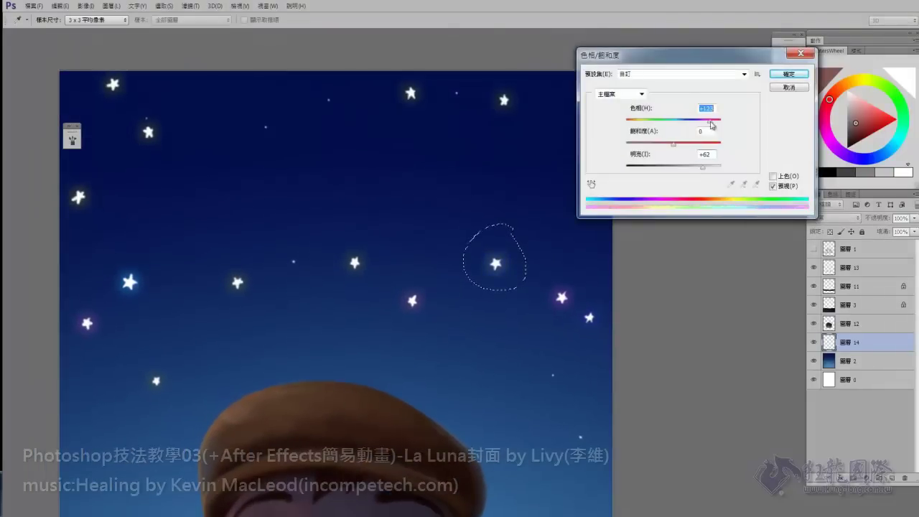
key("Return")
scroll(525, 182, "up", 1)
left_click_drag(524, 182, 521, 178)
key("ctrl+u")
key("Return")
left_click_drag(431, 176, 423, 183)
key("ctrl+u")
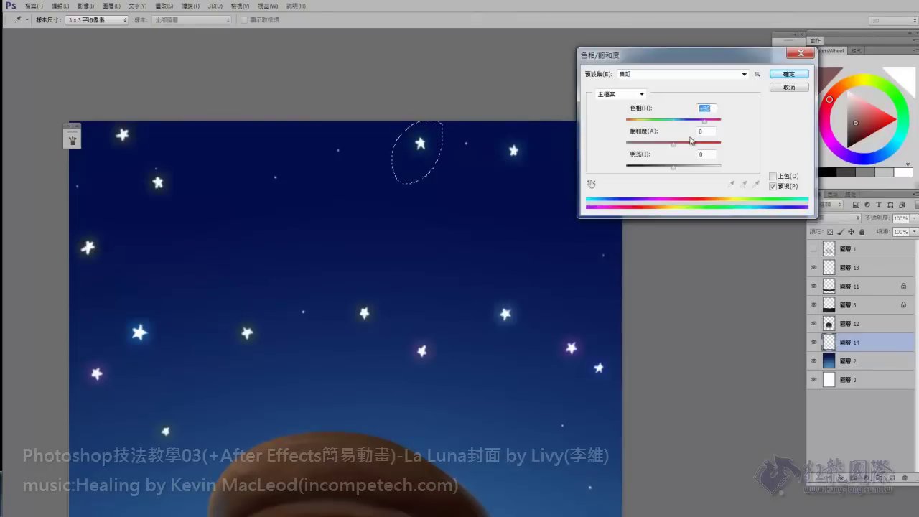
key("Return")
Step: Colourize the top-left and lower-left stars with new glowing hues
scroll(468, 207, "left", 2)
left_click_drag(247, 126, 216, 130)
key("ctrl+u")
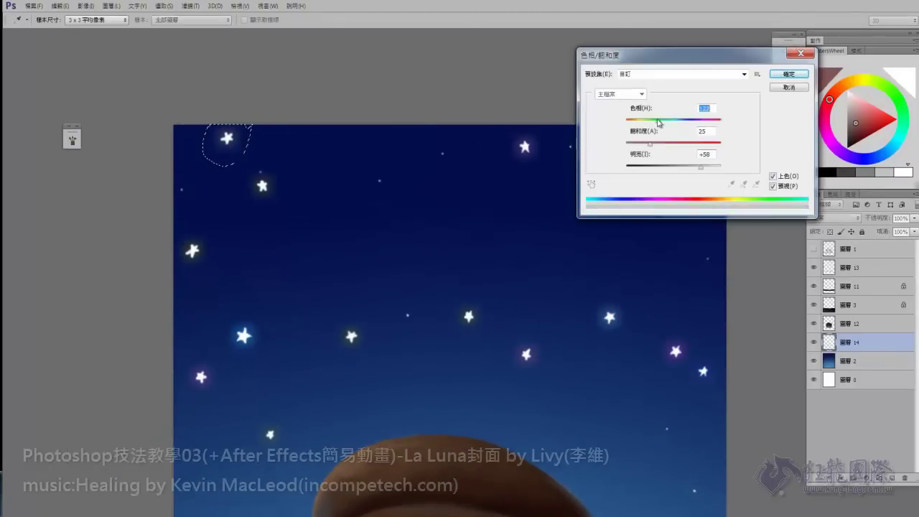
left_click_drag(661, 130, 673, 128)
key("Return")
left_click_drag(208, 228, 201, 228)
key("ctrl+u")
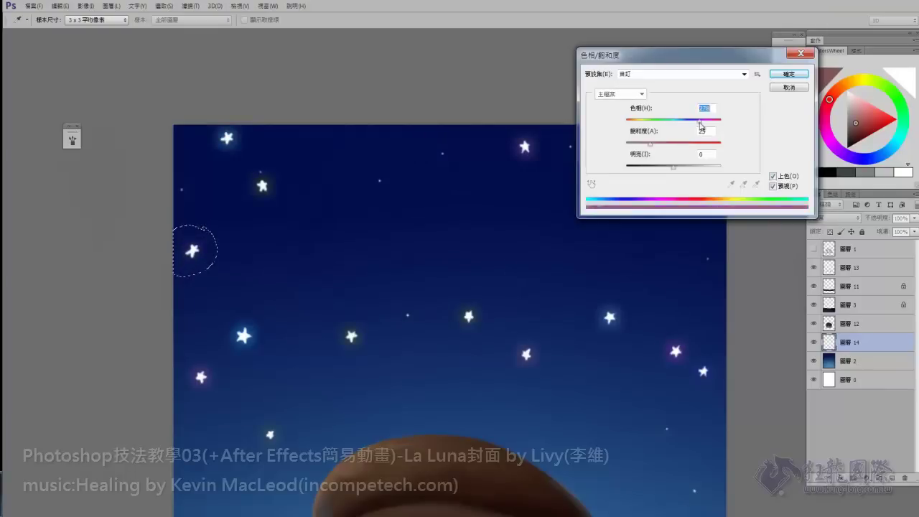
key("Return")
scroll(460, 287, "down", 3)
Step: Select the boat layers and sample dark navy colours from the painting with the brush
left_click(848, 249)
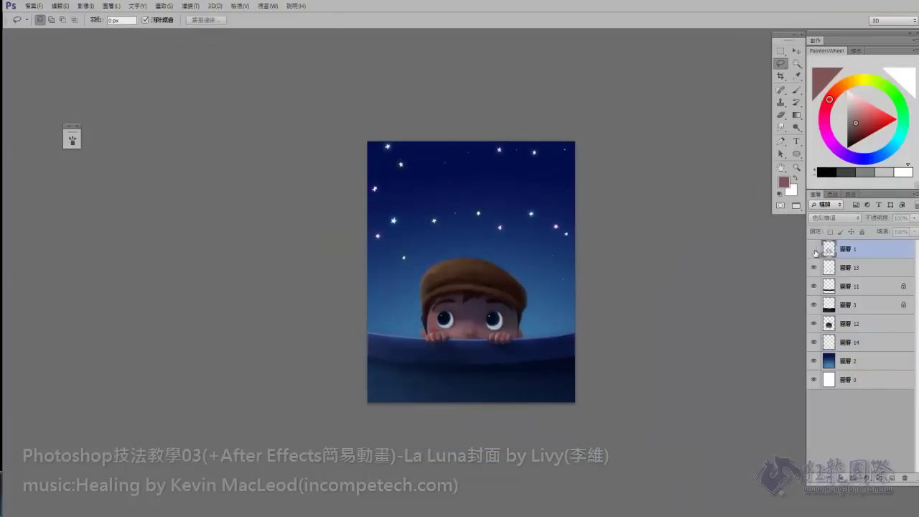
scroll(520, 302, "up", 3)
left_click_drag(520, 302, 534, 238)
left_click(847, 305)
key("b")
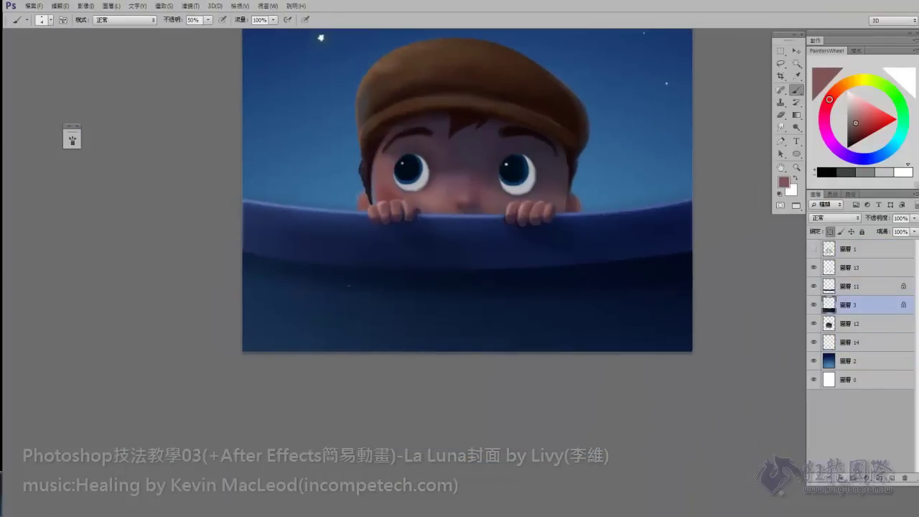
left_click(496, 321, "alt")
left_click(391, 295, "alt")
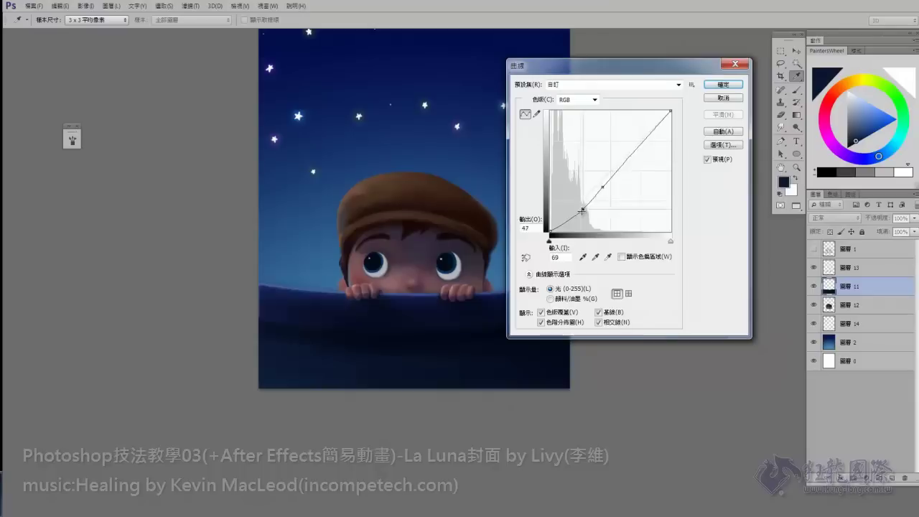
Step: Adjust the Blue and Red channel curves to rebalance the boat's tones
key("alt+5")
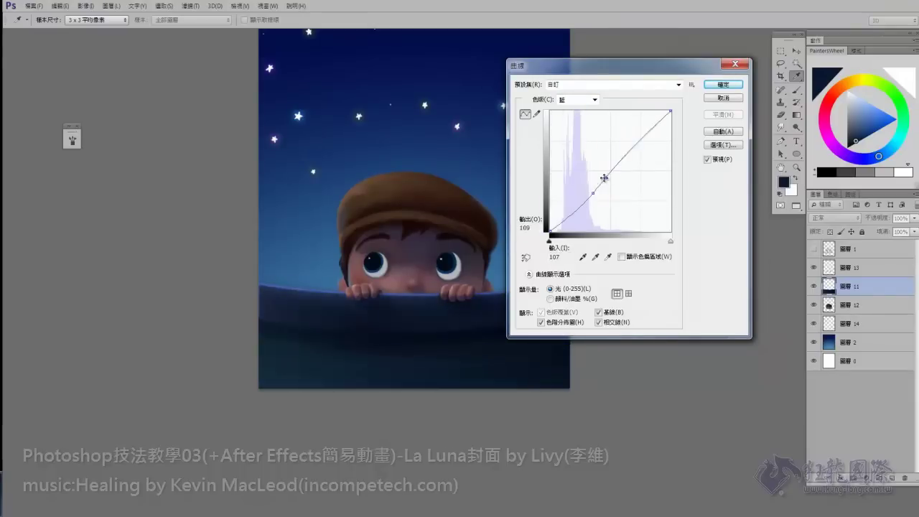
left_click(594, 100)
left_click(562, 121)
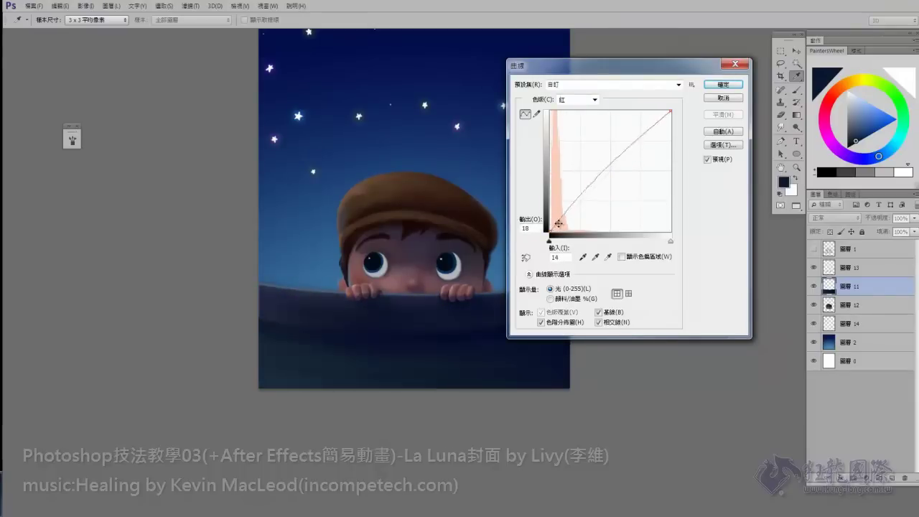
left_click(594, 100)
left_click(584, 135)
key("alt+5")
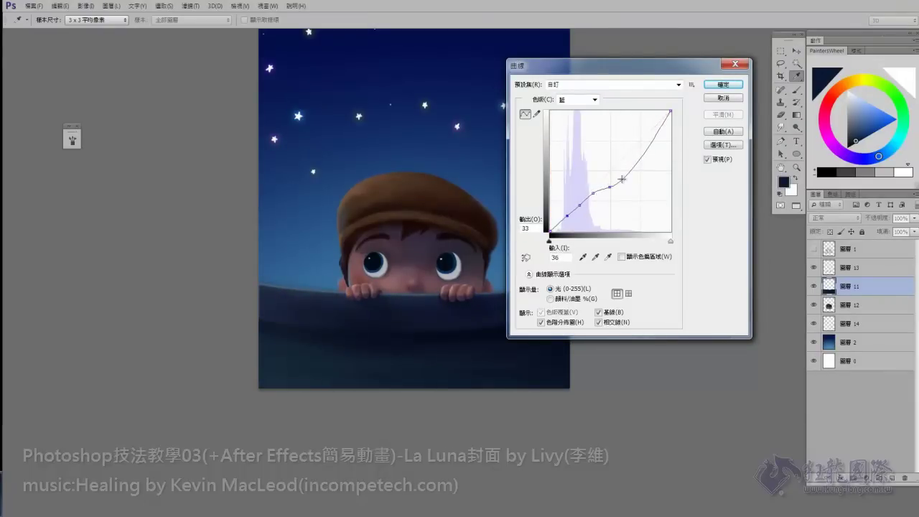
key("Return")
key("ctrl+u")
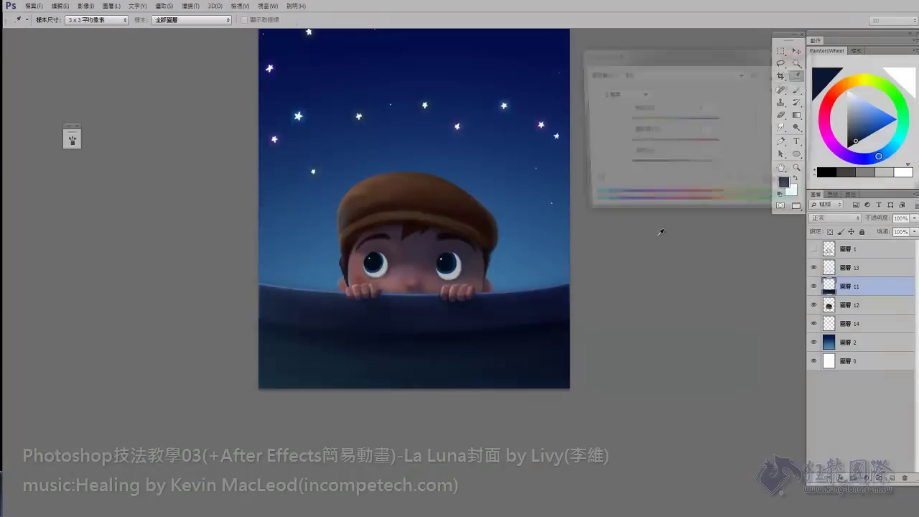
Step: Apply the +15 saturation boost and set brush opacity to 40%, checking the boy's face
key("Return")
key("ctrl+plus")
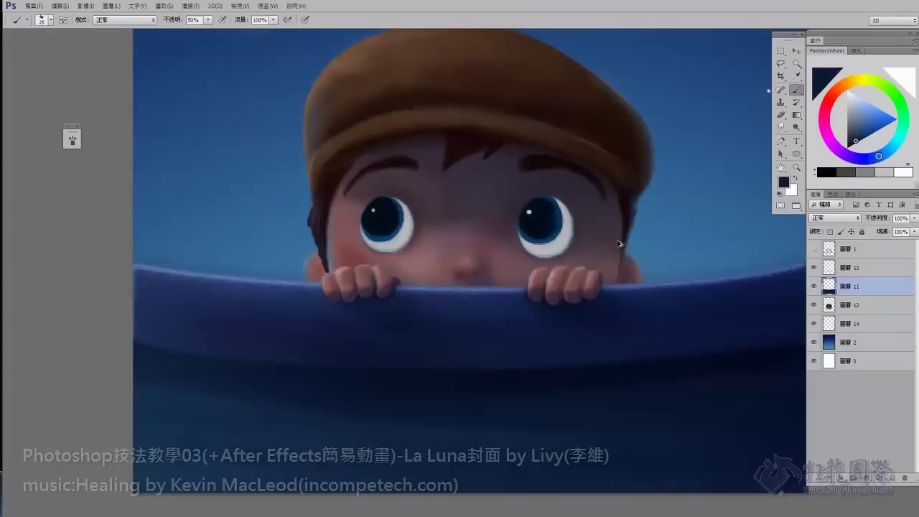
key("2")
key("ctrl+0")
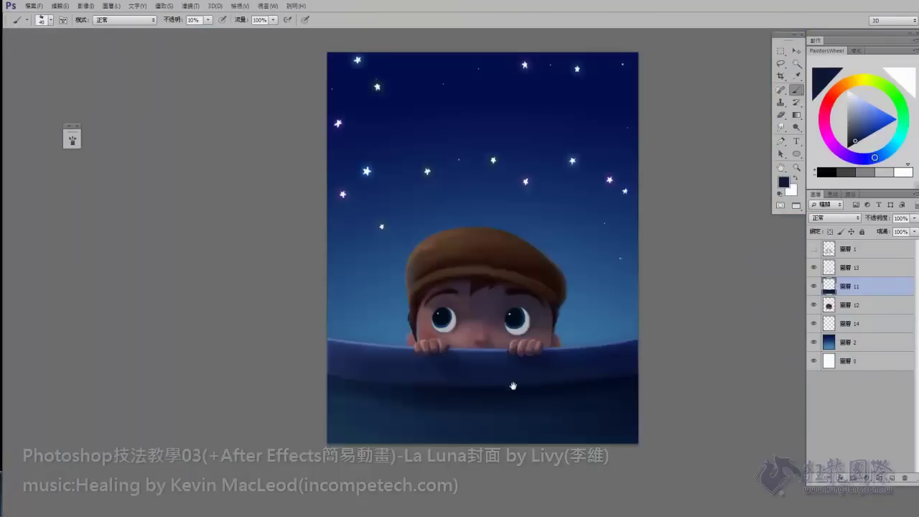
key("ctrl+plus")
key("ctrl+plus")
key("ctrl+plus")
key("4")
key("ctrl+0")
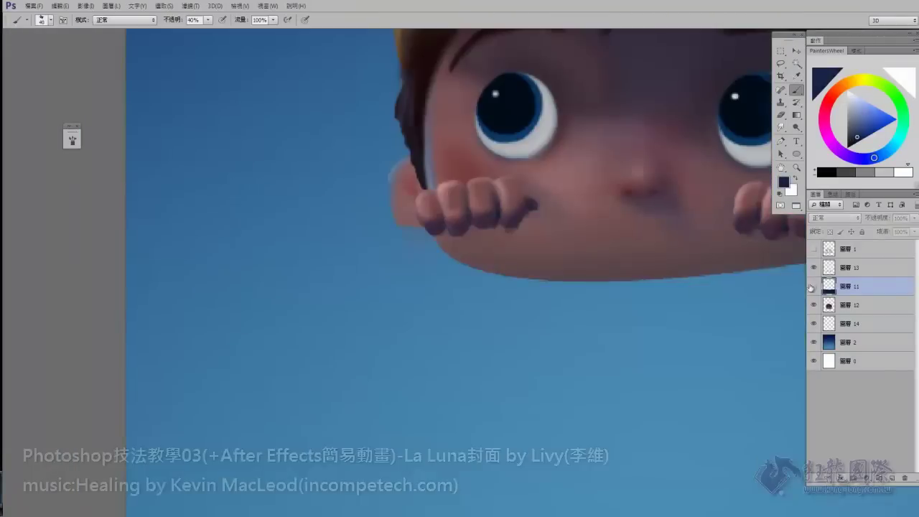
Step: Make the sky background layer active and duplicate it
key("alt+bracketleft")
key("alt+bracketleft")
key("alt+bracketleft")
key("ctrl+u")
key("Return")
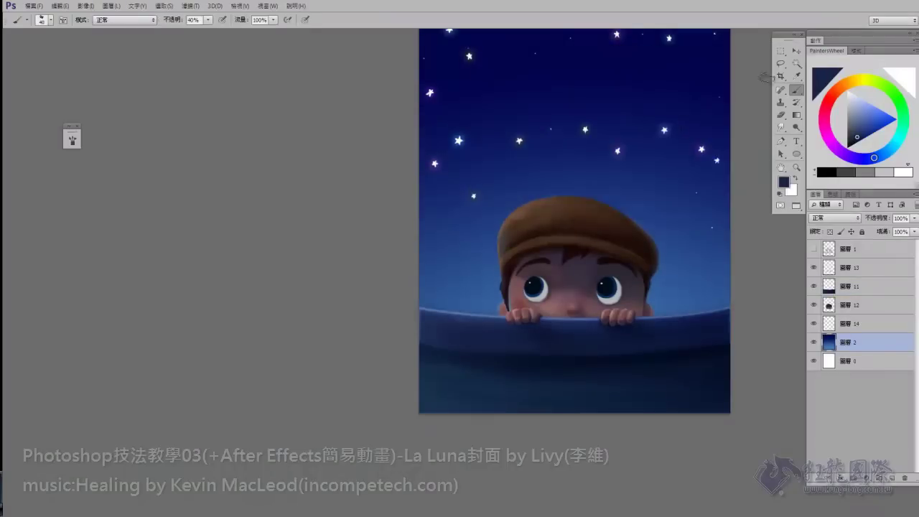
key("ctrl+plus")
key("ctrl+plus")
key("ctrl+j")
Step: Add noise and Gaussian Blur to the sky copy, change its blend mode, set 31% opacity
left_click(190, 5)
left_click(352, 215)
left_click(575, 246)
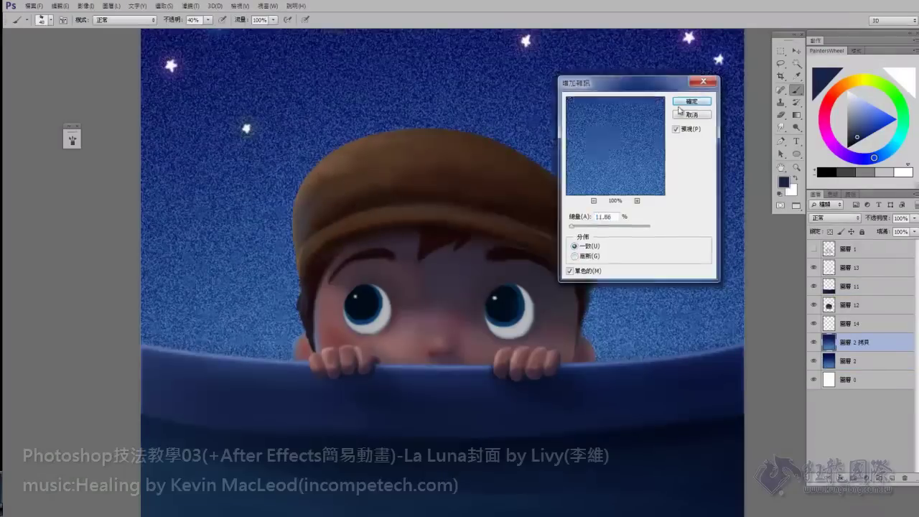
key("Return")
key("ctrl+0")
left_click(190, 6)
left_click(237, 254)
key("Return")
left_click(834, 217)
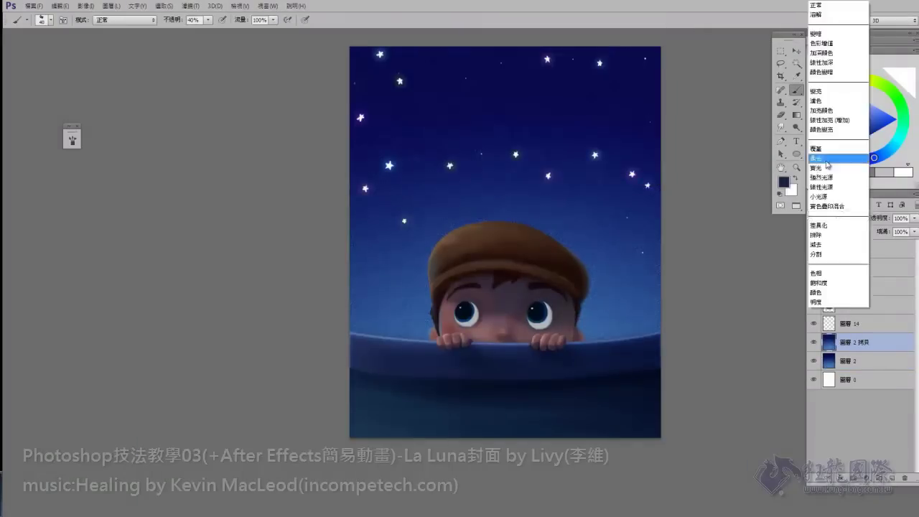
key("Escape")
key("b")
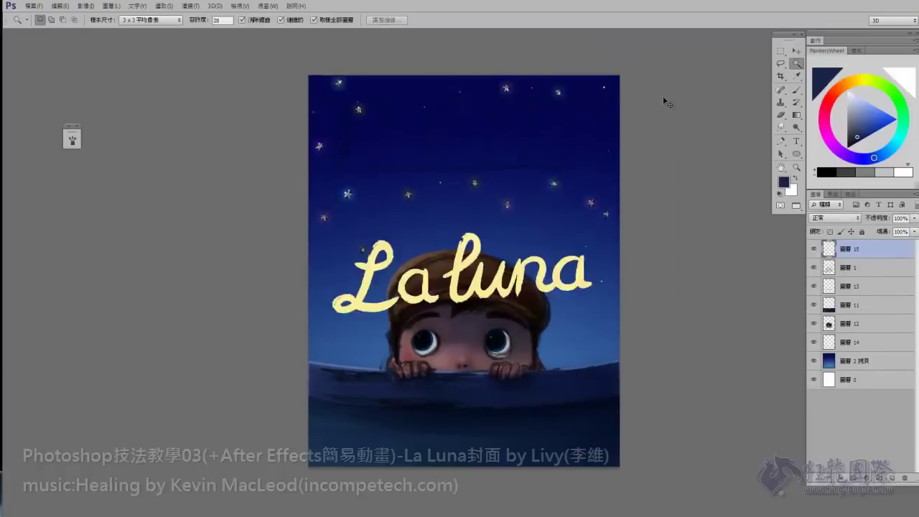
Step: Give the 'La luna' title a navy Outer Glow layer style
left_click(867, 478)
left_click(866, 457)
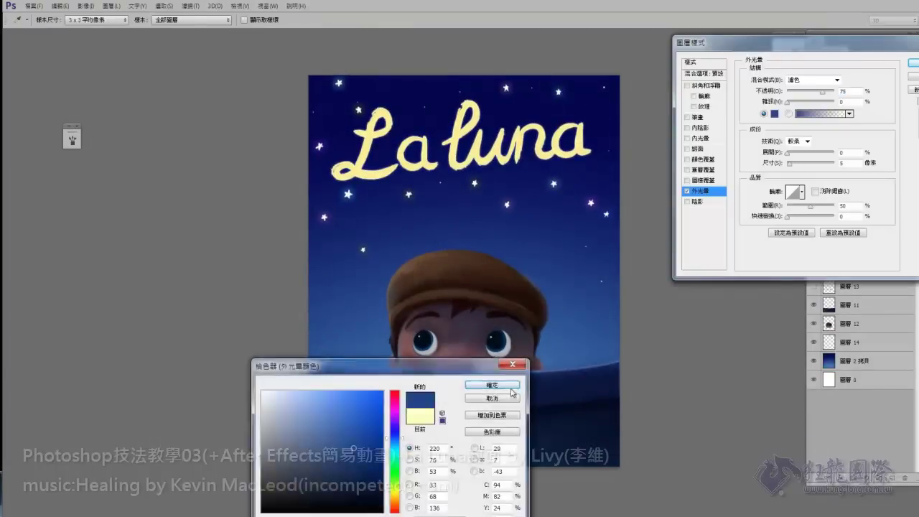
left_click(544, 328)
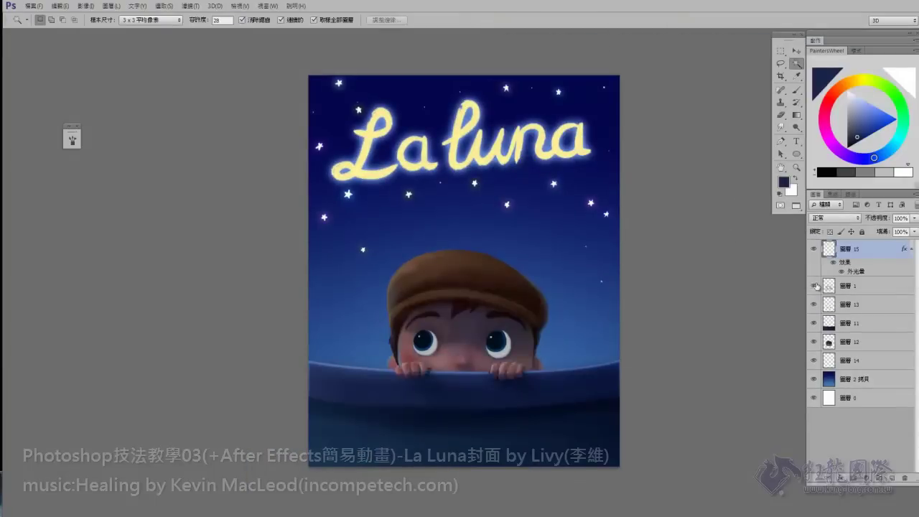
Step: Create a black-filled layer with Gaussian Add Noise, blended in Soft Light
key("ctrl+shift+alt+n")
key("alt+BackSpace")
left_click(190, 6)
left_click(350, 247)
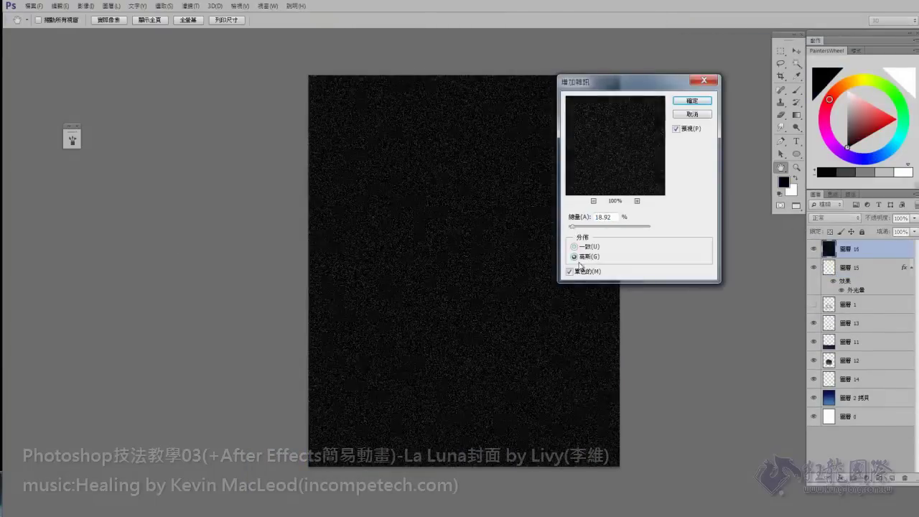
left_click(690, 102)
left_click(835, 218)
left_click(834, 148)
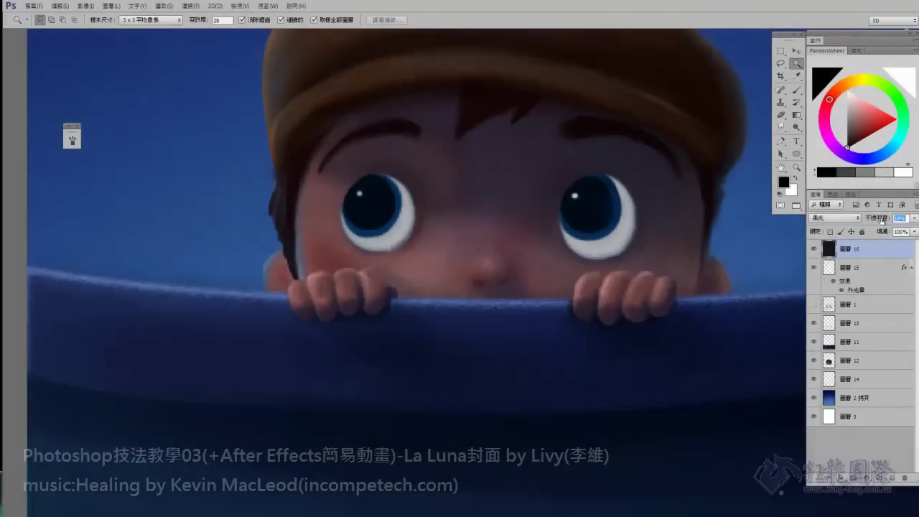
Step: Lower the grain layer's opacity, apply a contrast Curves adjustment, then hide the grain layer
key("ctrl+m")
left_click(615, 177)
mouse_move(614, 177)
left_mouse_down()
mouse_move(602, 150)
mouse_move(632, 136)
left_mouse_up()
key("Return")
key("ctrl+minus")
key("ctrl+minus")
left_click_drag(712, 297, 673, 305)
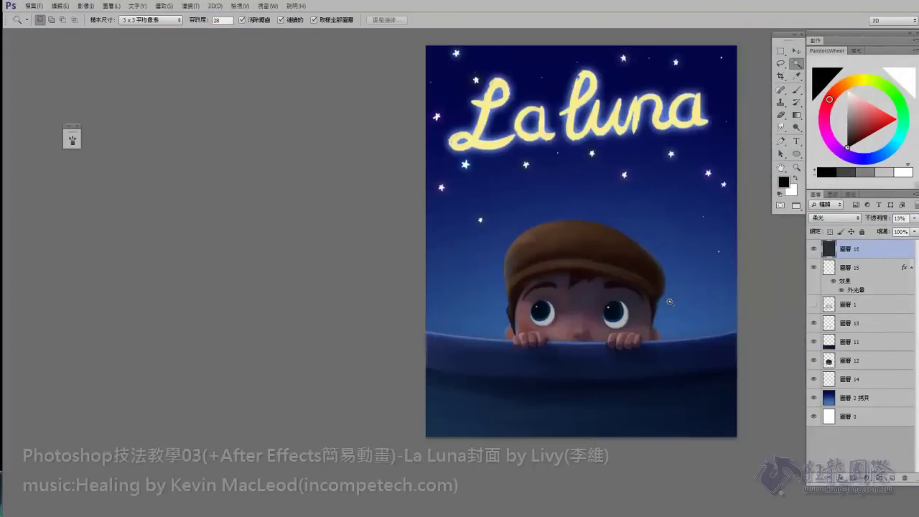
left_click(437, 382, "ctrl")
Step: Zoom in on the boat and sample darker navy tones with the brush, resizing it as needed
key("ctrl+plus")
key("ctrl+plus")
key("b")
key("bracketleft")
key("bracketleft")
left_click(407, 326, "alt")
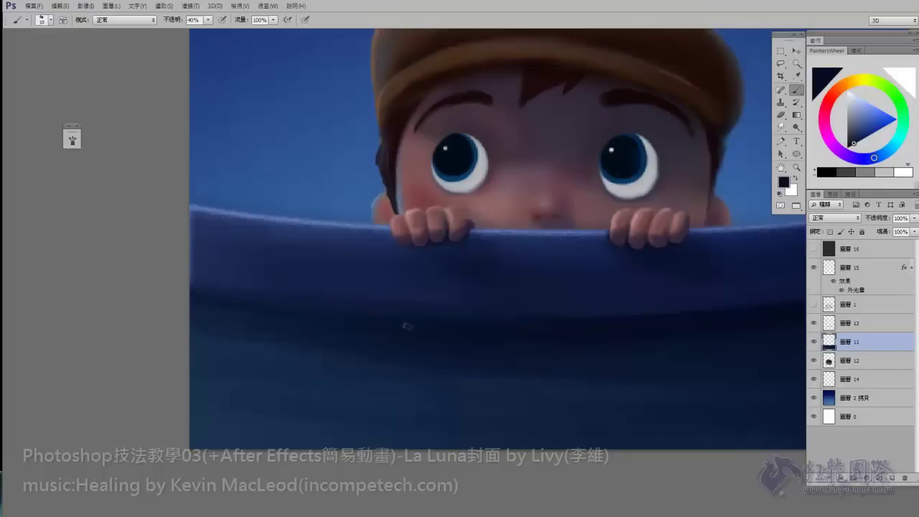
left_click_drag(261, 310, 179, 276)
key("bracketright")
key("bracketright")
left_click(386, 321, "alt")
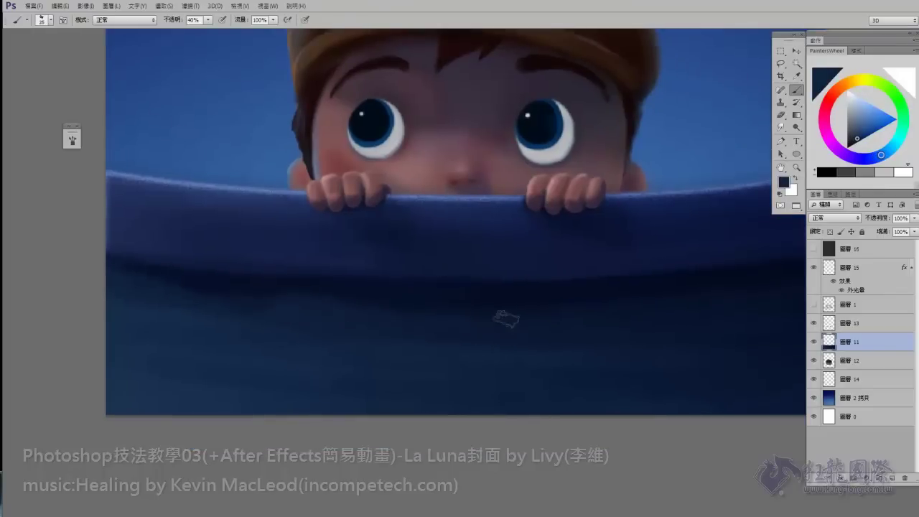